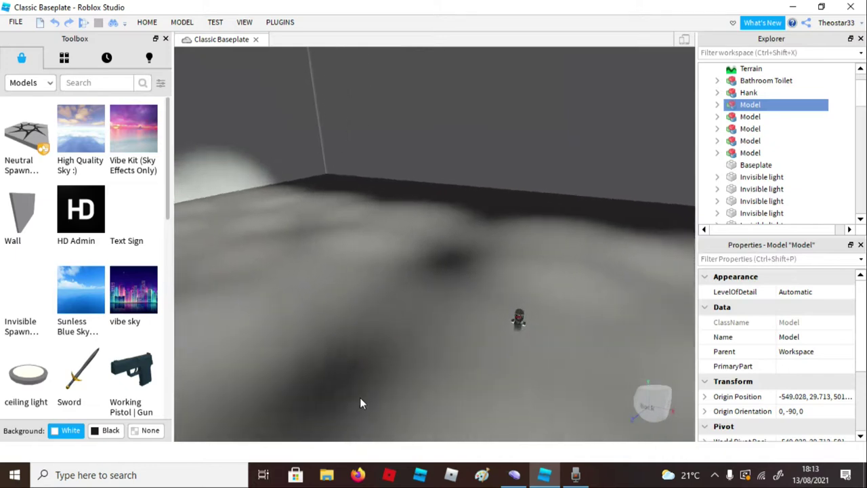
Clear the current selection and start a physics Run simulation of the baseplate scene.
{"action": "key", "text": "s"}
{"action": "left_click", "coordinate": [361, 299]}
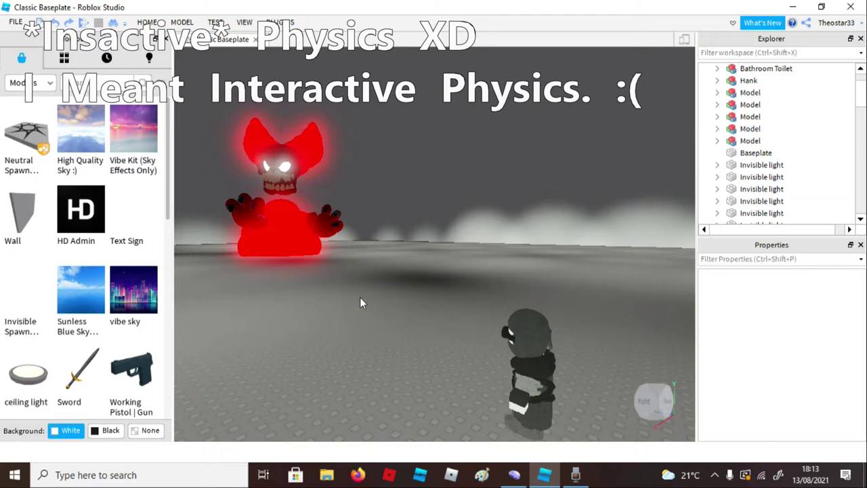
{"action": "right_click_drag", "start_coordinate": [411, 314], "coordinate": [416, 318]}
{"action": "key", "text": "w"}
{"action": "key", "text": "a"}
{"action": "key", "text": "s"}
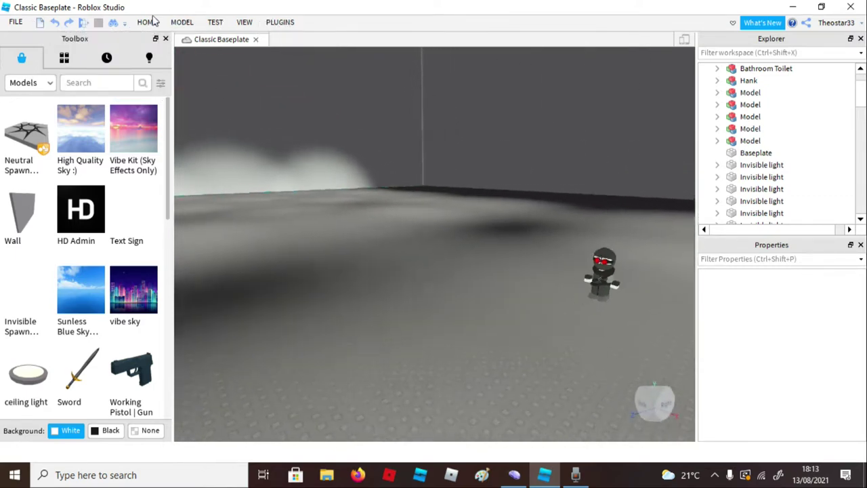
{"action": "left_click", "coordinate": [149, 22]}
{"action": "left_click", "coordinate": [539, 51]}
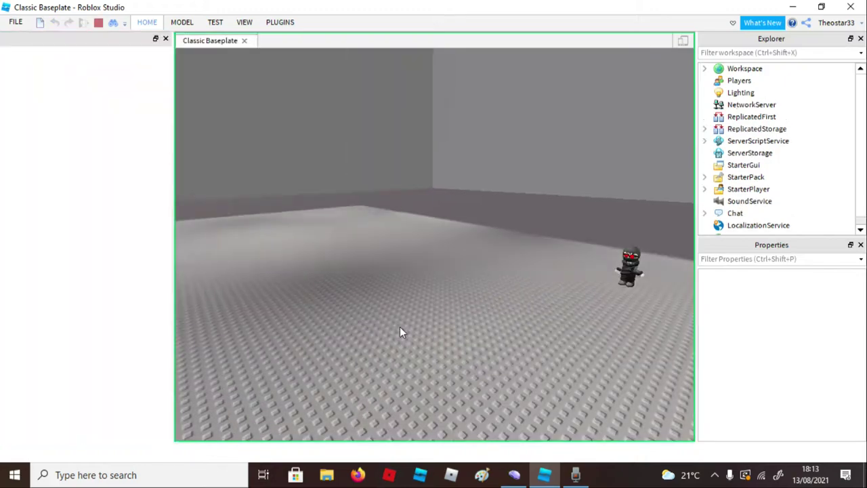
Select the red monster model in the running simulation and lift it straight up to a height of about 118 with the Move tool.
{"action": "right_click_drag", "start_coordinate": [400, 302], "coordinate": [403, 303]}
{"action": "key", "text": "s"}
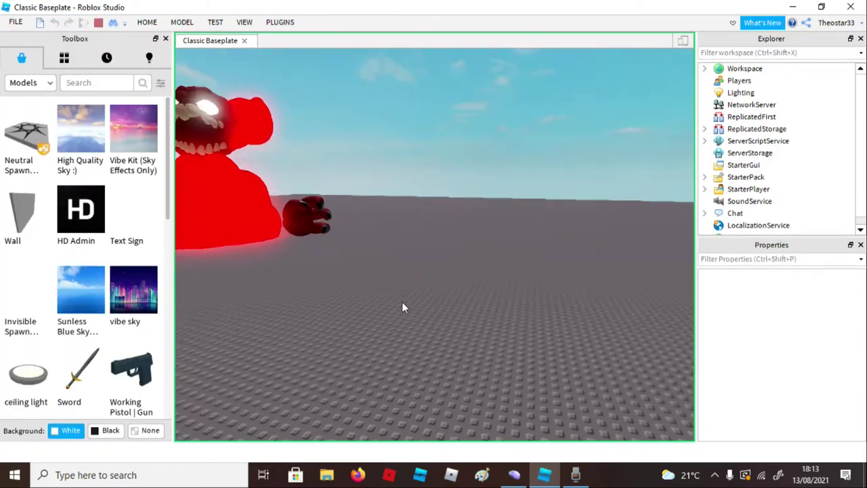
{"action": "left_click", "coordinate": [300, 217]}
{"action": "key", "text": "f"}
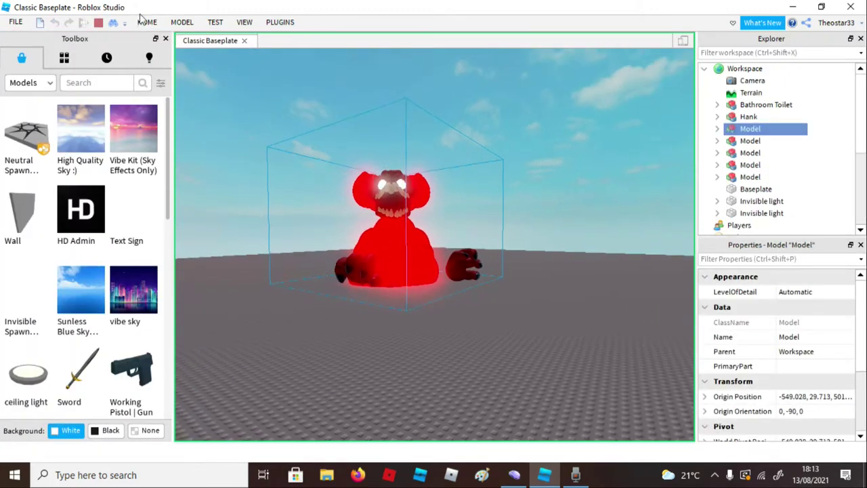
{"action": "left_click", "coordinate": [145, 22]}
{"action": "right_click_drag", "start_coordinate": [466, 165], "coordinate": [463, 163]}
{"action": "left_click_drag", "start_coordinate": [443, 150], "coordinate": [442, 106]}
{"action": "left_click_drag", "start_coordinate": [460, 200], "coordinate": [475, 151]}
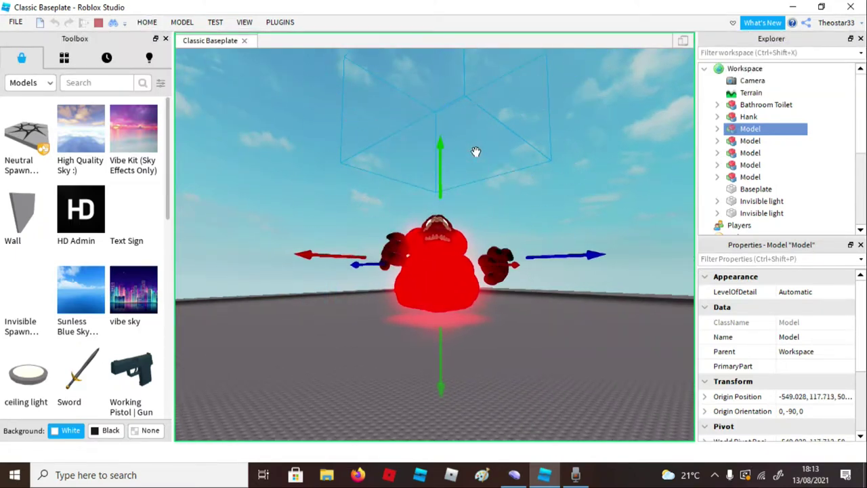
Raise the red monster model higher into the sky, to a height of about 382.
{"action": "right_click_drag", "start_coordinate": [475, 152], "coordinate": [476, 153]}
{"action": "key", "text": "a"}
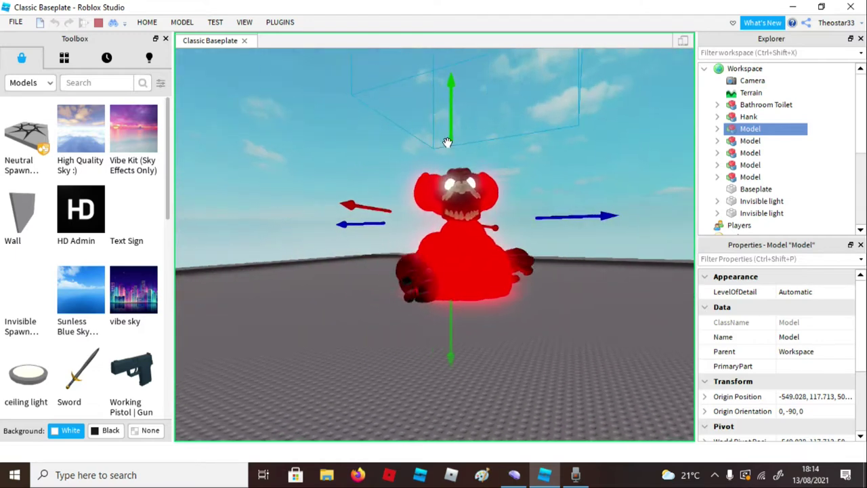
{"action": "left_click_drag", "start_coordinate": [463, 132], "coordinate": [467, 113]}
{"action": "right_click_drag", "start_coordinate": [467, 114], "coordinate": [467, 114]}
{"action": "left_click_drag", "start_coordinate": [467, 113], "coordinate": [468, 114]}
{"action": "right_click_drag", "start_coordinate": [467, 114], "coordinate": [469, 114]}
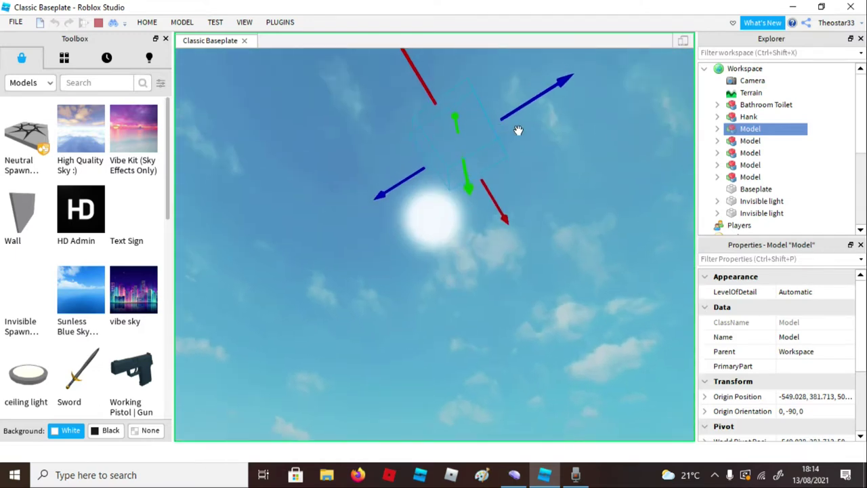
{"action": "right_click_drag", "start_coordinate": [641, 201], "coordinate": [641, 201]}
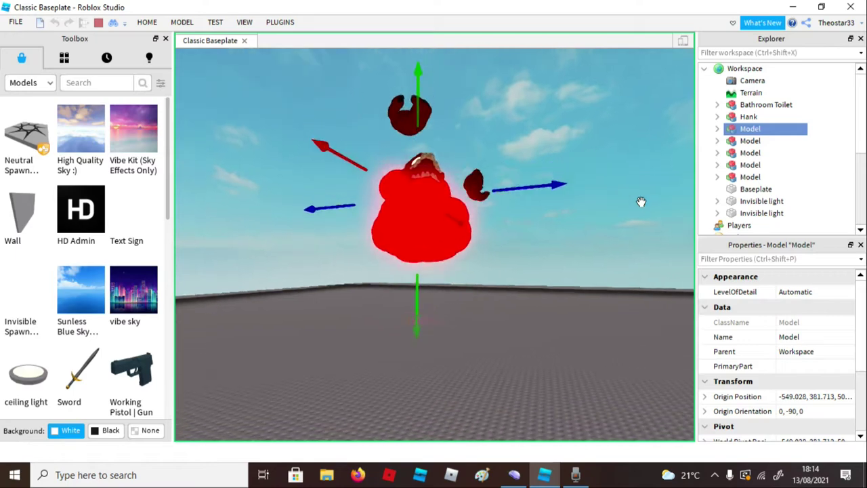
Select the Hank figure on the baseplate and lift it to a height of about 198.
{"action": "right_click_drag", "start_coordinate": [547, 172], "coordinate": [513, 154]}
{"action": "key", "text": "w"}
{"action": "left_click", "coordinate": [252, 150]}
{"action": "key", "text": "f"}
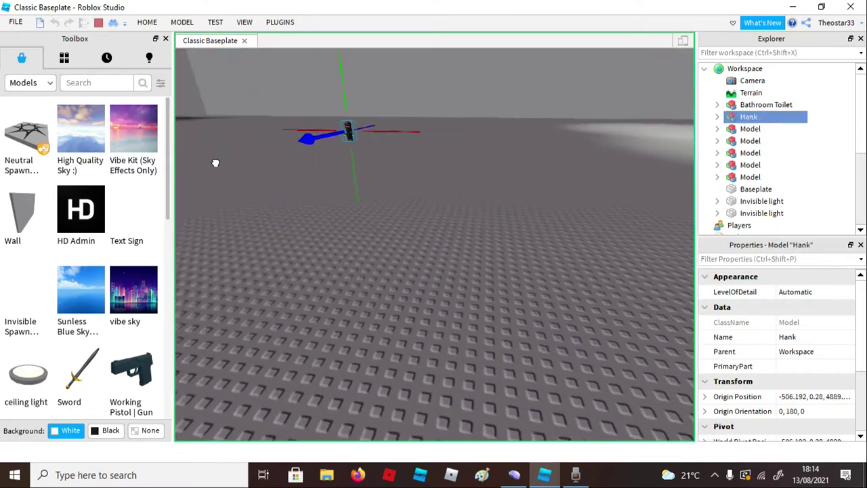
{"action": "left_click_drag", "start_coordinate": [441, 112], "coordinate": [427, 125]}
Reselect Hank and raise it to a height of about 682, bringing it alongside the red monster.
{"action": "right_click_drag", "start_coordinate": [487, 242], "coordinate": [499, 321]}
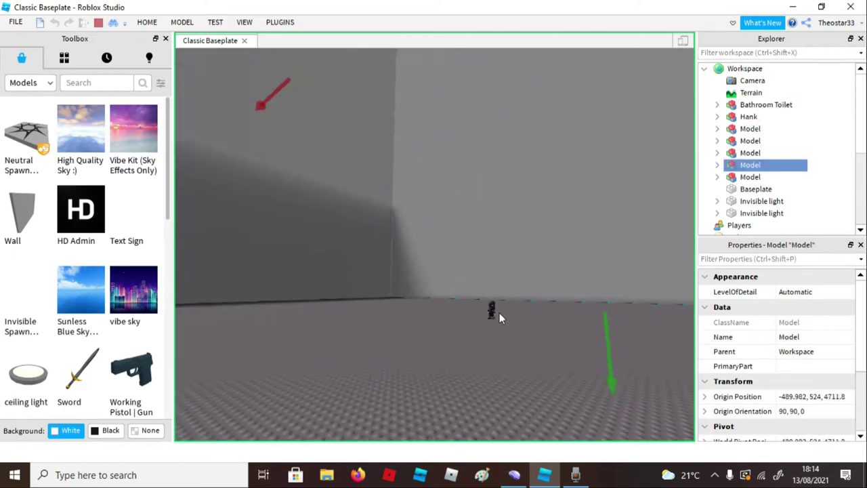
{"action": "left_click", "coordinate": [492, 315]}
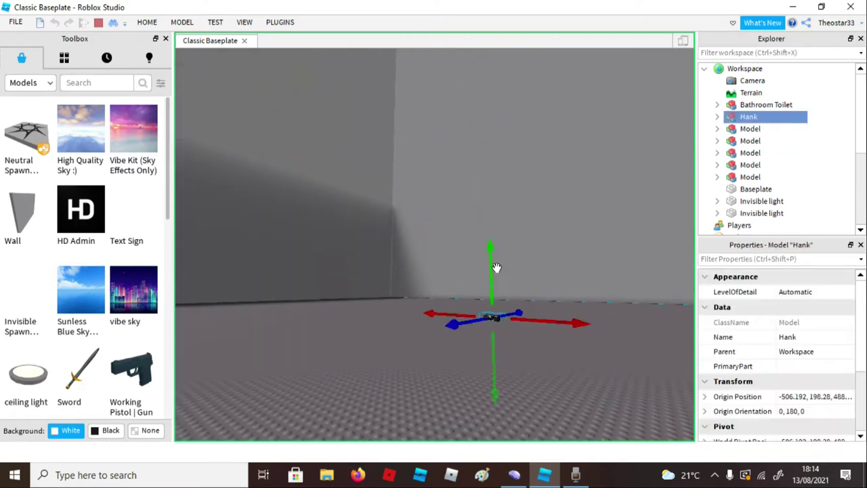
{"action": "left_click_drag", "start_coordinate": [501, 197], "coordinate": [416, 133]}
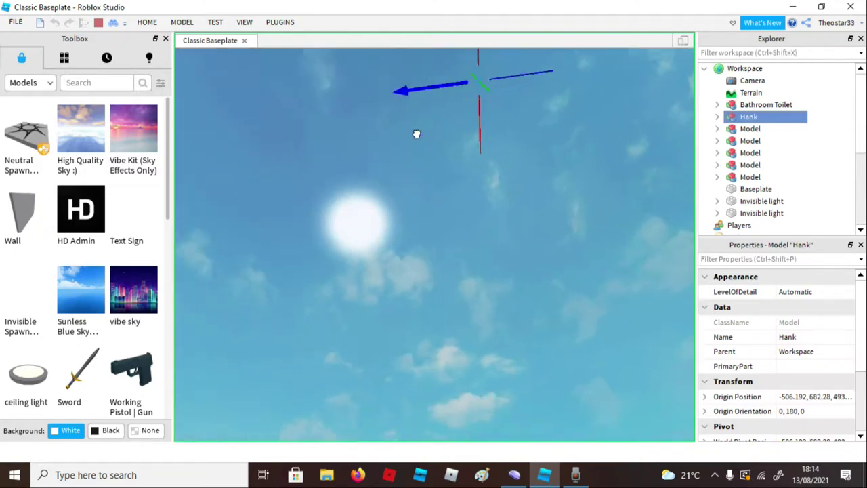
{"action": "right_click_drag", "start_coordinate": [416, 133], "coordinate": [414, 137]}
{"action": "key", "text": "w"}
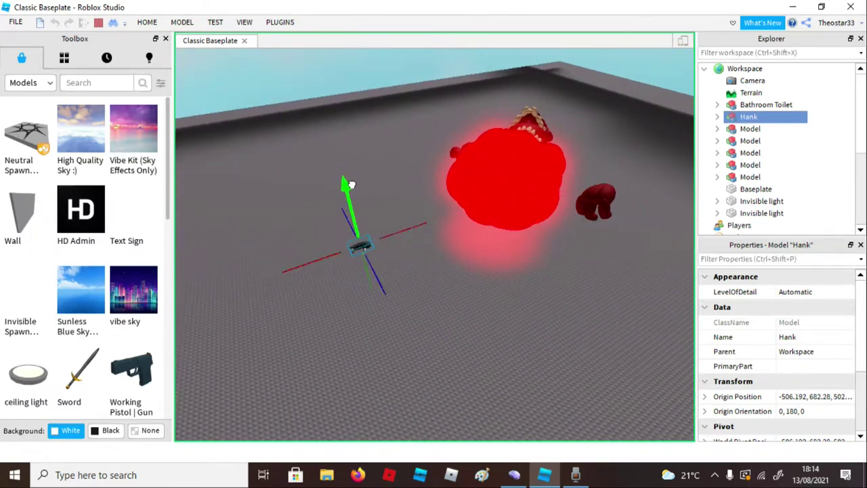
Carry the Hank figure over the red monster's body to its open, toothed mouth.
{"action": "left_click_drag", "start_coordinate": [351, 185], "coordinate": [352, 186]}
{"action": "right_click_drag", "start_coordinate": [353, 186], "coordinate": [352, 185]}
{"action": "left_click_drag", "start_coordinate": [353, 185], "coordinate": [476, 330]}
{"action": "right_click_drag", "start_coordinate": [465, 358], "coordinate": [466, 359]}
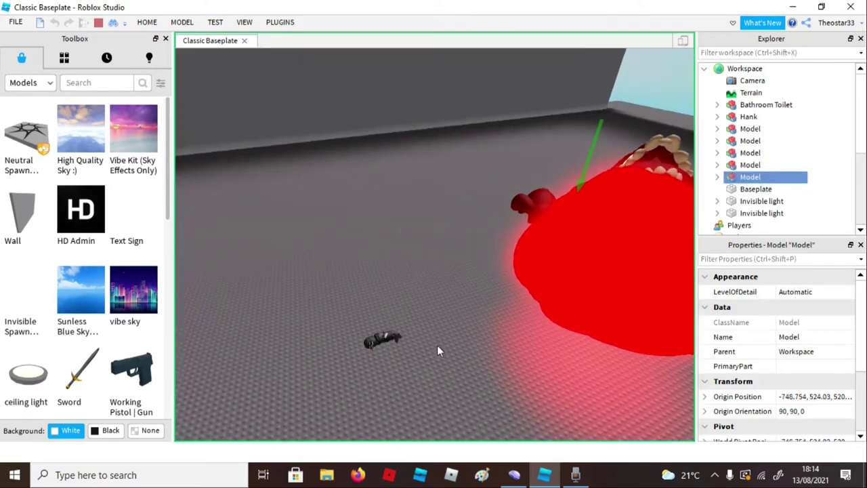
{"action": "left_click_drag", "start_coordinate": [376, 337], "coordinate": [380, 319]}
{"action": "right_click_drag", "start_coordinate": [380, 319], "coordinate": [379, 319]}
{"action": "left_click_drag", "start_coordinate": [379, 319], "coordinate": [502, 295]}
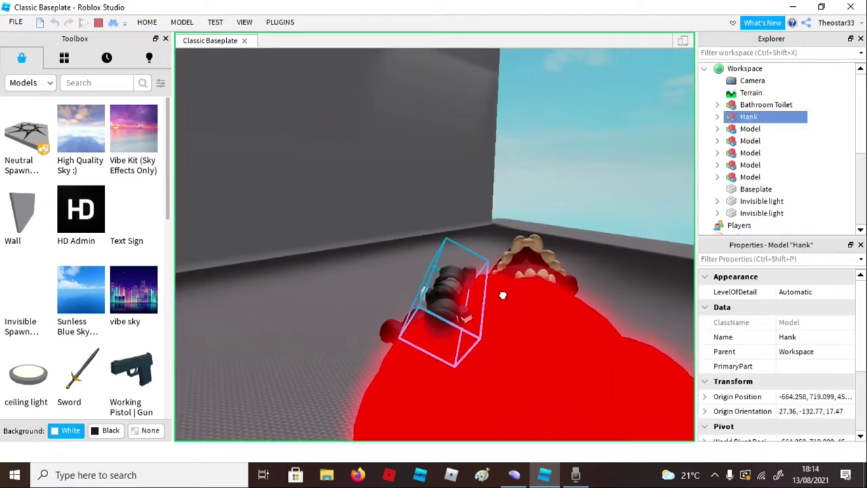
{"action": "right_click_drag", "start_coordinate": [515, 285], "coordinate": [515, 285]}
{"action": "left_click_drag", "start_coordinate": [515, 286], "coordinate": [487, 174]}
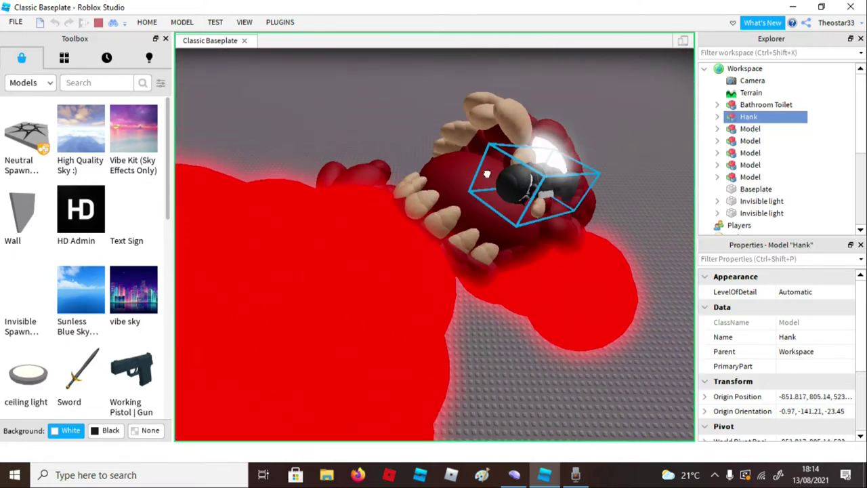
{"action": "right_click_drag", "start_coordinate": [431, 176], "coordinate": [432, 176]}
{"action": "left_click_drag", "start_coordinate": [396, 127], "coordinate": [397, 126]}
{"action": "right_click_drag", "start_coordinate": [398, 126], "coordinate": [398, 126]}
{"action": "left_click_drag", "start_coordinate": [397, 126], "coordinate": [399, 127]}
{"action": "right_click_drag", "start_coordinate": [398, 126], "coordinate": [399, 127]}
Drag the red monster model sideways across the baseplate to an X position of about -691.
{"action": "right_click_drag", "start_coordinate": [508, 250], "coordinate": [470, 239]}
{"action": "left_click_drag", "start_coordinate": [455, 256], "coordinate": [459, 199]}
{"action": "right_click_drag", "start_coordinate": [459, 199], "coordinate": [458, 199]}
{"action": "left_click_drag", "start_coordinate": [458, 199], "coordinate": [456, 215]}
{"action": "right_click_drag", "start_coordinate": [459, 199], "coordinate": [457, 214]}
{"action": "left_click_drag", "start_coordinate": [457, 215], "coordinate": [459, 215]}
{"action": "right_click_drag", "start_coordinate": [456, 215], "coordinate": [459, 215]}
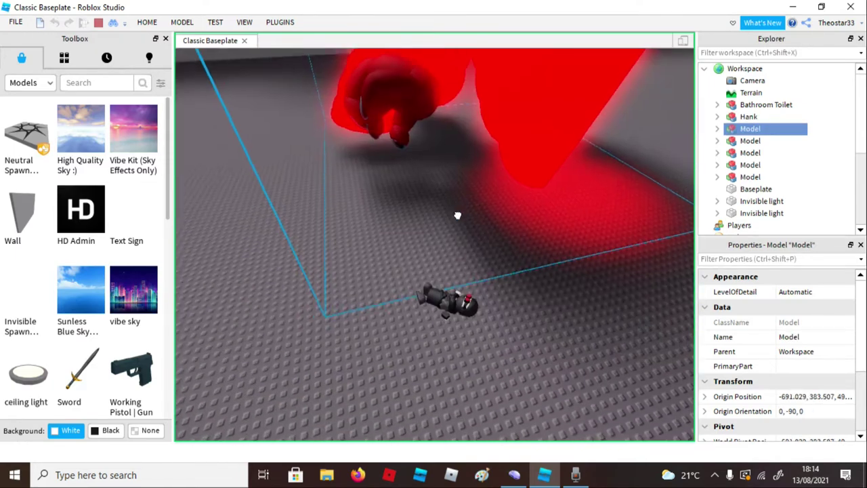
{"action": "left_click_drag", "start_coordinate": [459, 215], "coordinate": [423, 293]}
Pick Hank up from the floor, carry it to the edge of the monster's mouth, and raise it to a height of about 793.
{"action": "left_click", "coordinate": [465, 298]}
{"action": "key", "text": "f"}
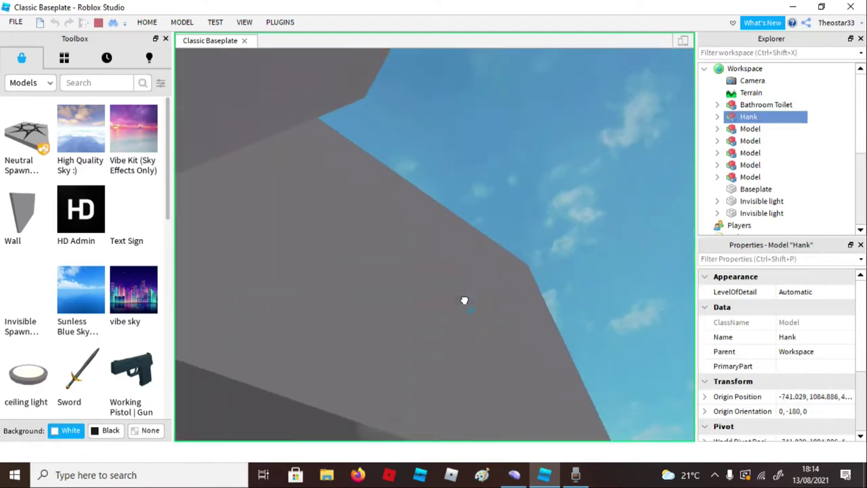
{"action": "left_click_drag", "start_coordinate": [464, 298], "coordinate": [340, 175]}
{"action": "right_click_drag", "start_coordinate": [359, 196], "coordinate": [359, 196]}
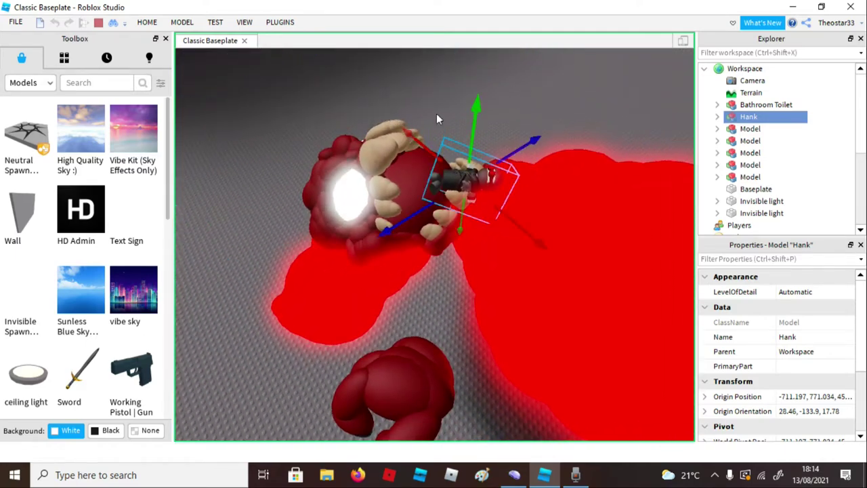
{"action": "left_click_drag", "start_coordinate": [472, 129], "coordinate": [473, 101]}
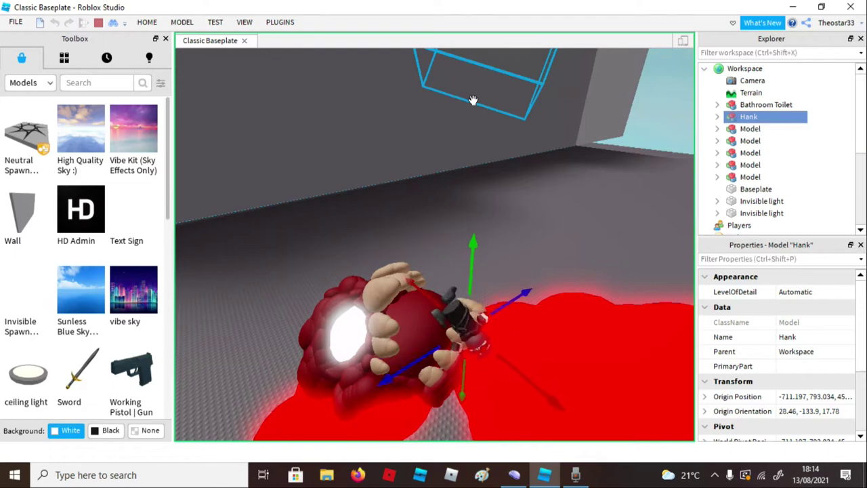
Drag Hank above the monster's open mouth, to a height of about 830.
{"action": "mouse_move", "coordinate": [469, 257]}
{"action": "right_mouse_down"}
{"action": "mouse_move", "coordinate": [474, 306]}
{"action": "mouse_move", "coordinate": [453, 259]}
{"action": "right_mouse_up"}
{"action": "left_click", "coordinate": [466, 313]}
{"action": "left_click_drag", "start_coordinate": [489, 316], "coordinate": [288, 276]}
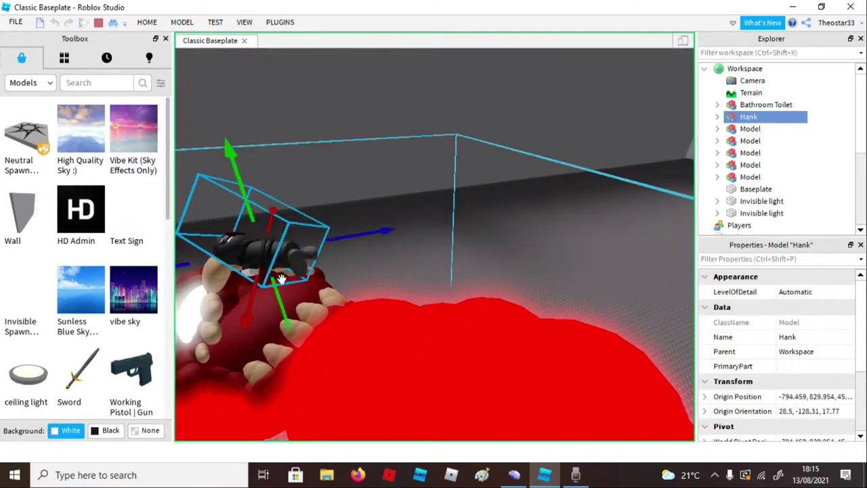
Paste many copies of Hank stacked above the monster's mouth and let them fall.
{"action": "scroll", "coordinate": [279, 276], "scroll_direction": "up", "scroll_amount": 6}
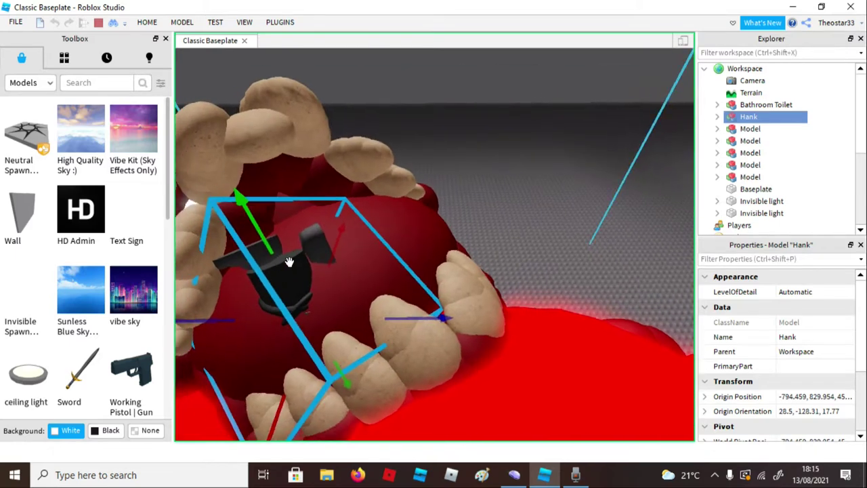
{"action": "scroll", "coordinate": [286, 252], "scroll_direction": "down", "scroll_amount": 3}
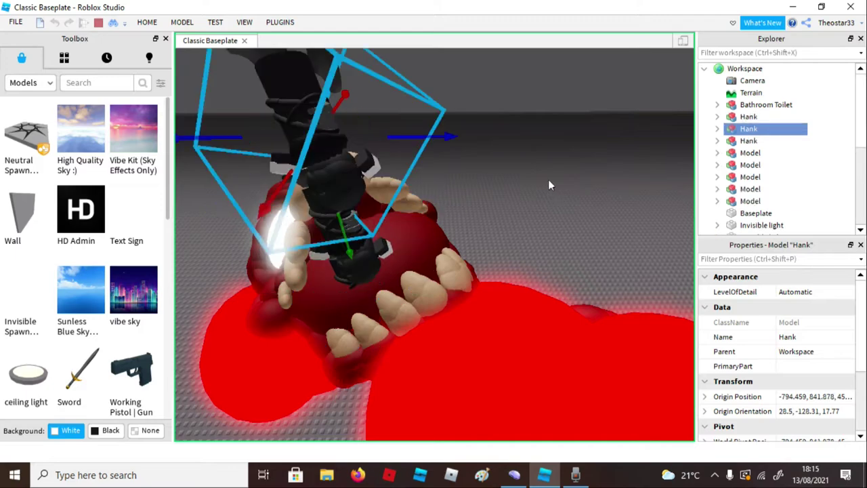
{"action": "key", "text": "ctrl+v"}
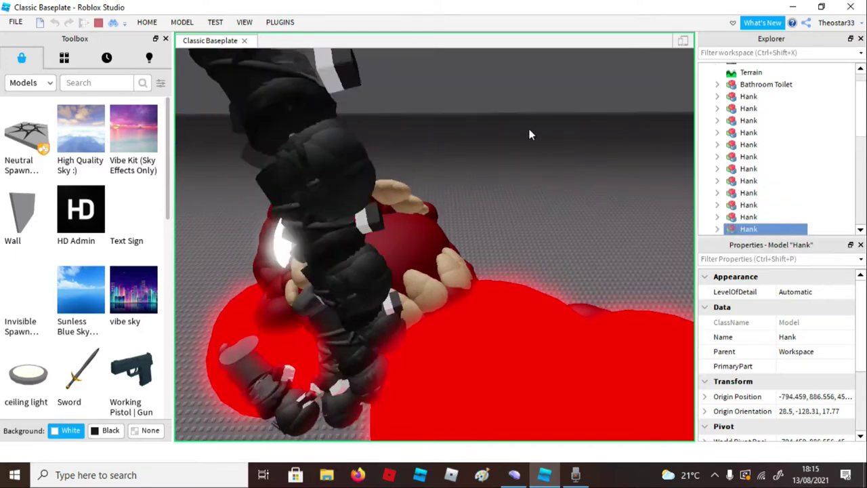
{"action": "left_click", "coordinate": [534, 210]}
{"action": "scroll", "coordinate": [534, 210], "scroll_direction": "down", "scroll_amount": 5}
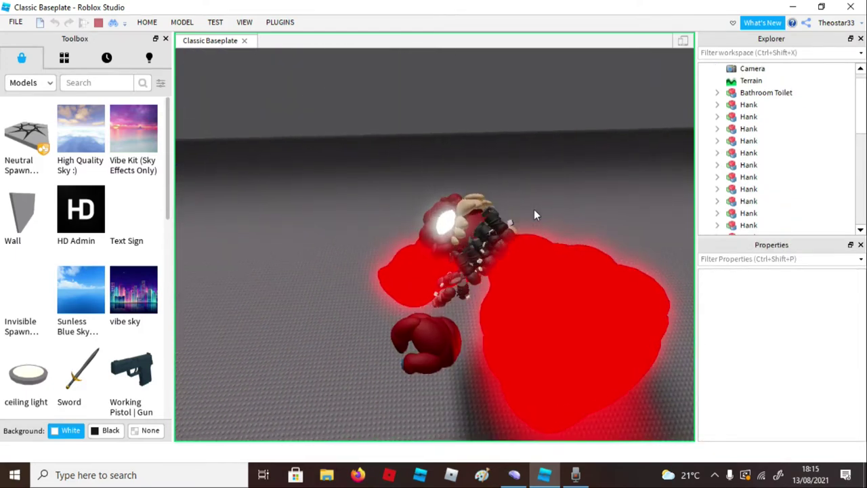
Pull one of the fallen Hank copies out of the pile and hold it above the monster's mouth.
{"action": "scroll", "coordinate": [534, 211], "scroll_direction": "up", "scroll_amount": 5}
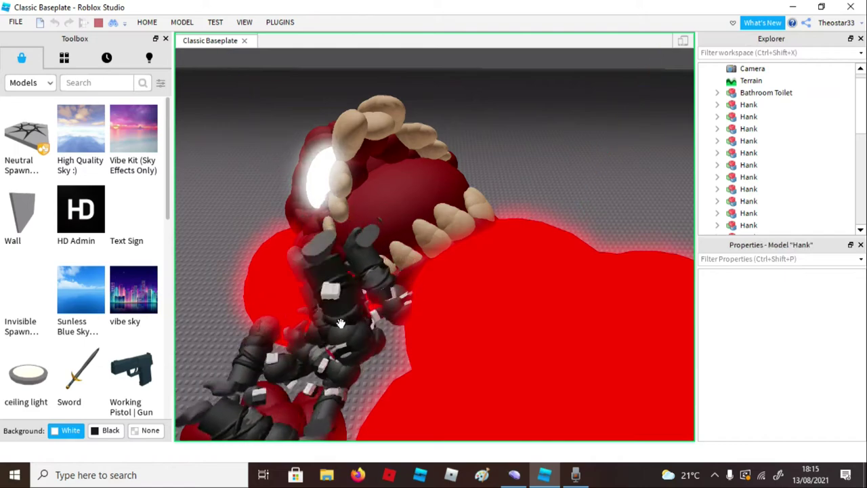
{"action": "left_click", "coordinate": [340, 324]}
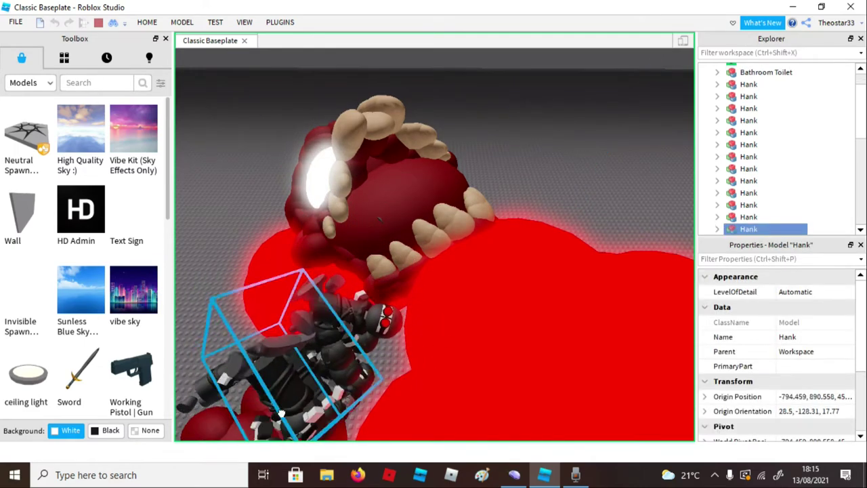
{"action": "left_click_drag", "start_coordinate": [321, 345], "coordinate": [420, 166]}
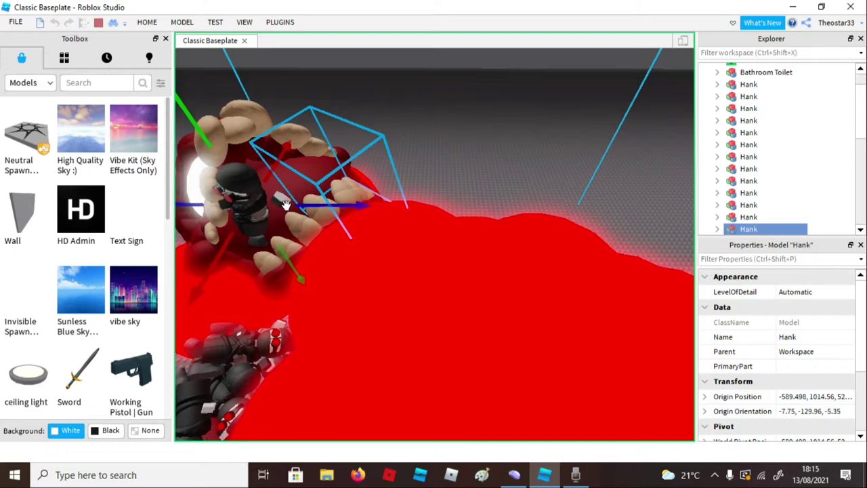
Paste more Hank copies into a tall column above the monster's mouth and pick one of them.
{"action": "key", "text": "ctrl+v"}
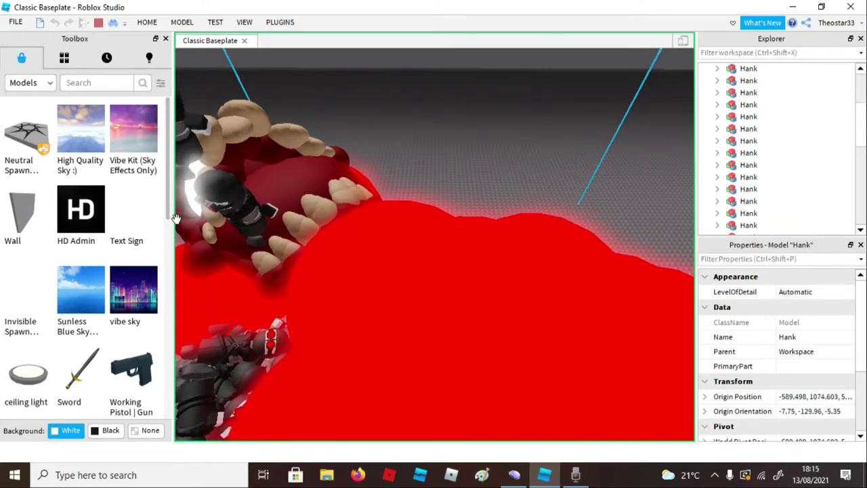
{"action": "key", "text": "ctrl+v"}
{"action": "key", "text": "s"}
{"action": "left_click", "coordinate": [472, 160]}
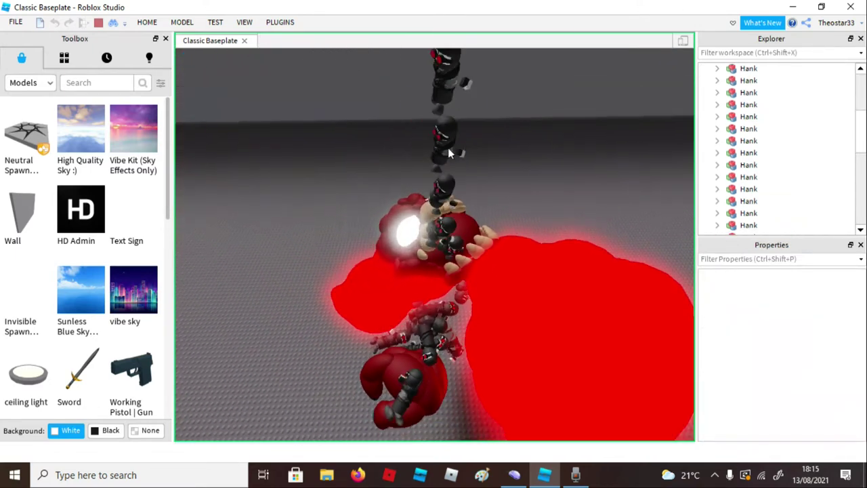
{"action": "left_click", "coordinate": [448, 150]}
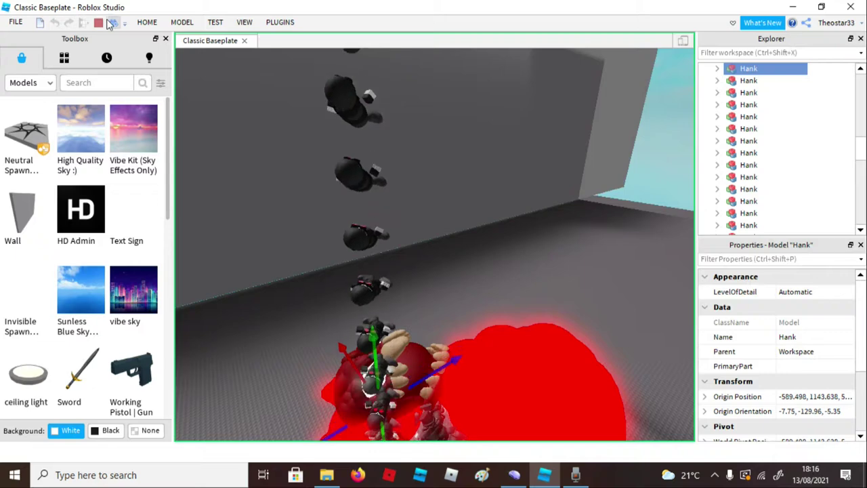
Stop the physics simulation and start a fresh run of the original scene.
{"action": "key", "text": "ctrl+p"}
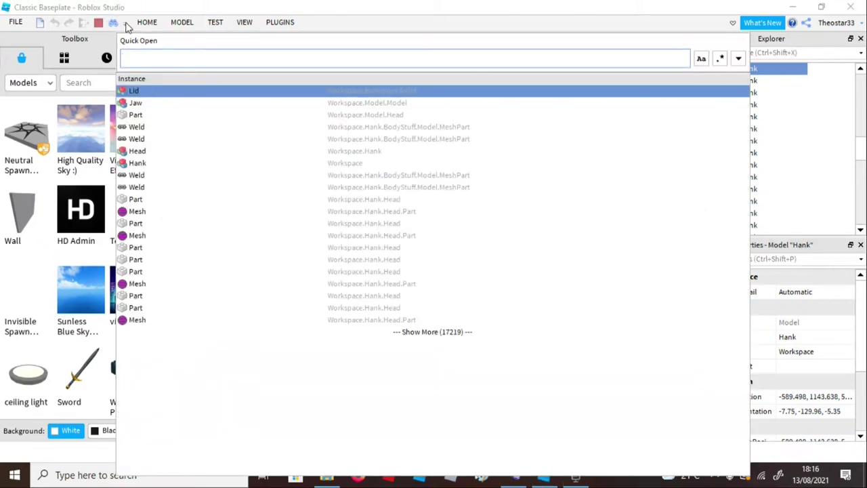
{"action": "left_click", "coordinate": [126, 26]}
{"action": "left_click", "coordinate": [96, 27]}
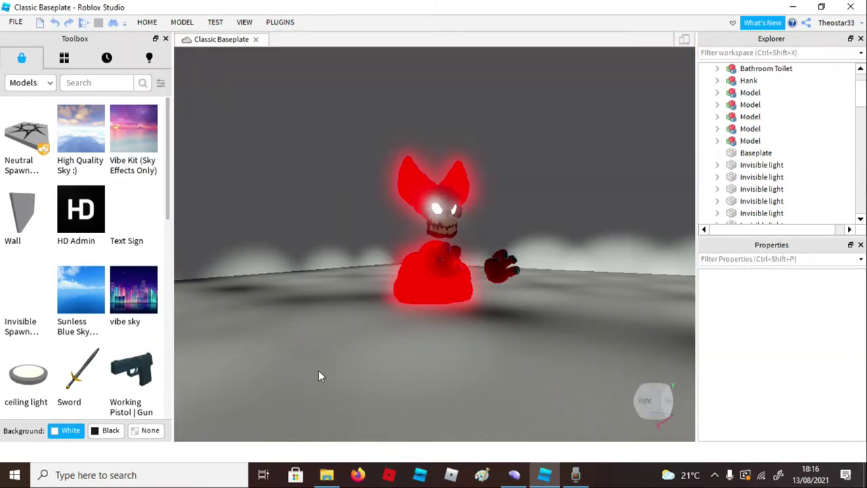
{"action": "left_click", "coordinate": [146, 23]}
{"action": "left_click", "coordinate": [556, 113]}
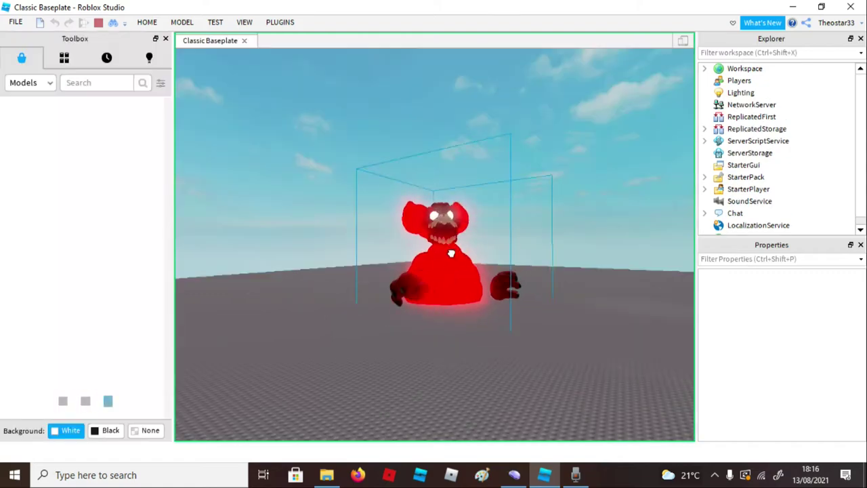
Grab the red monster in the running simulation and pull it across the baseplate to the toilet.
{"action": "left_click", "coordinate": [451, 254]}
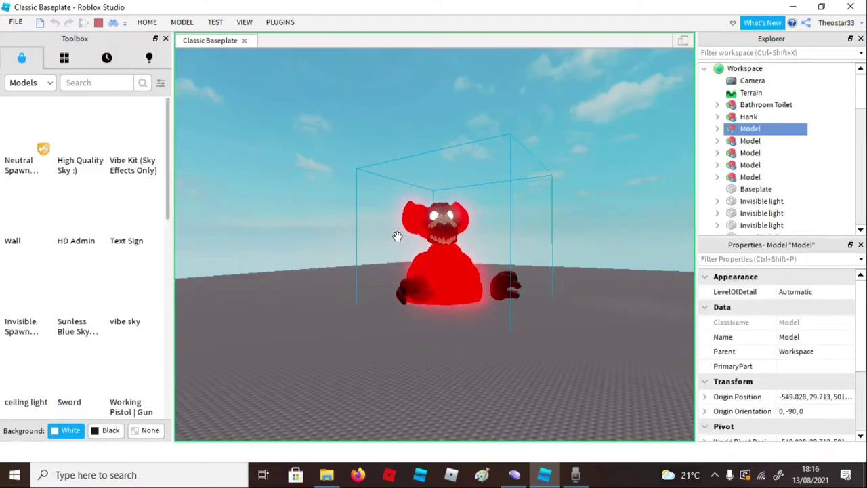
{"action": "left_click_drag", "start_coordinate": [456, 283], "coordinate": [547, 231]}
{"action": "scroll", "coordinate": [548, 231], "scroll_direction": "down", "scroll_amount": 6}
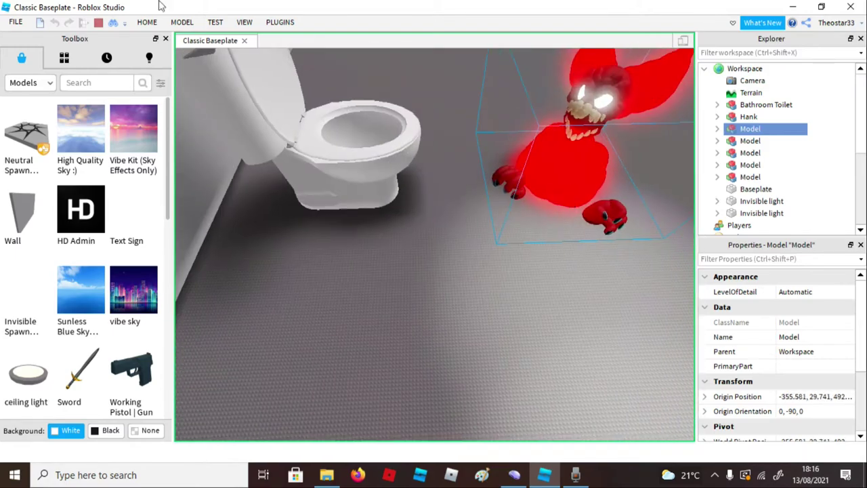
{"action": "left_click_drag", "start_coordinate": [594, 167], "coordinate": [395, 277]}
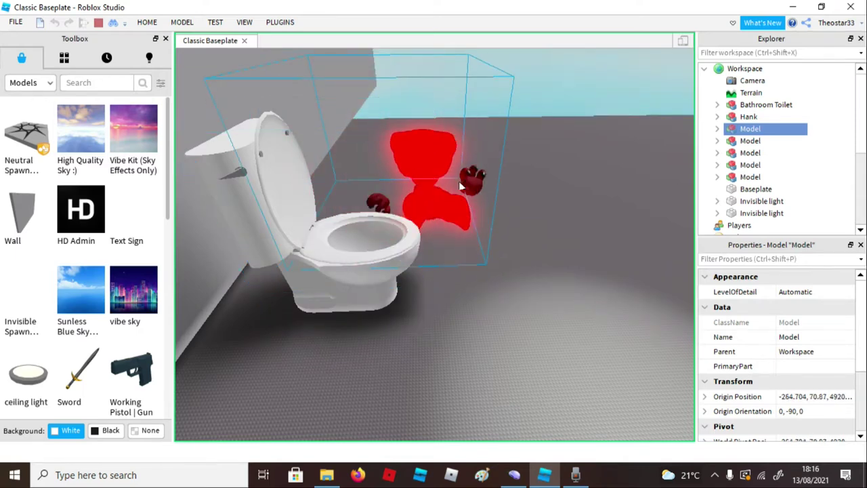
Drag the red monster closer to the side of the toilet bowl in several pulls.
{"action": "left_click_drag", "start_coordinate": [420, 164], "coordinate": [347, 250]}
{"action": "mouse_move", "coordinate": [429, 229]}
{"action": "right_mouse_down"}
{"action": "mouse_move", "coordinate": [442, 217]}
{"action": "mouse_move", "coordinate": [426, 232]}
{"action": "right_mouse_up"}
{"action": "left_click_drag", "start_coordinate": [424, 233], "coordinate": [326, 233]}
{"action": "right_click_drag", "start_coordinate": [327, 233], "coordinate": [328, 234]}
{"action": "left_click_drag", "start_coordinate": [380, 201], "coordinate": [284, 333]}
{"action": "right_click_drag", "start_coordinate": [411, 258], "coordinate": [415, 251]}
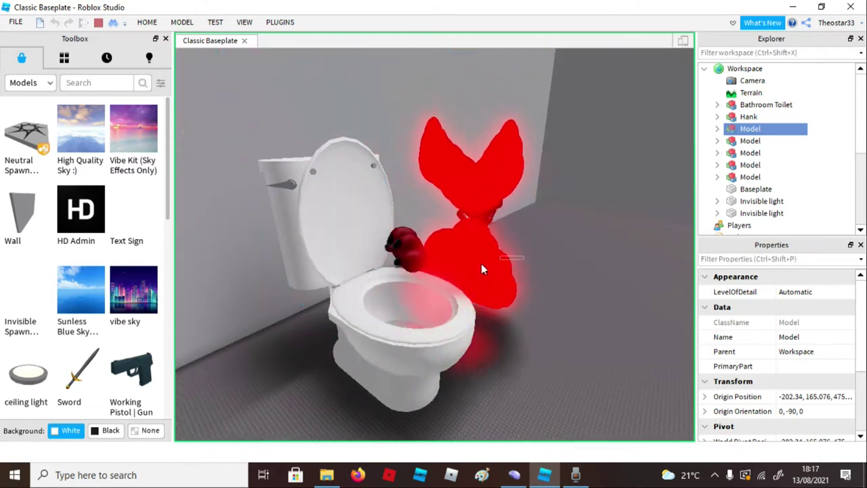
Try to push the red monster head over heels into the toilet bowl.
{"action": "left_click", "coordinate": [483, 269]}
{"action": "left_click_drag", "start_coordinate": [498, 237], "coordinate": [383, 314]}
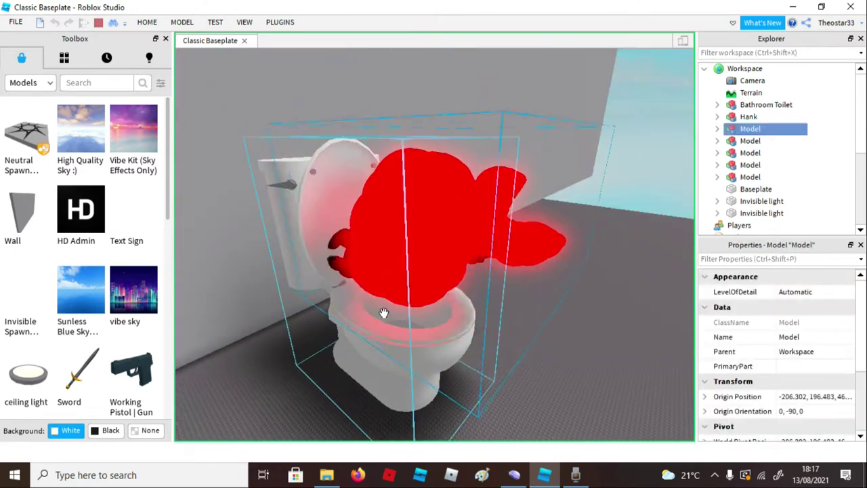
{"action": "left_click_drag", "start_coordinate": [458, 258], "coordinate": [392, 317]}
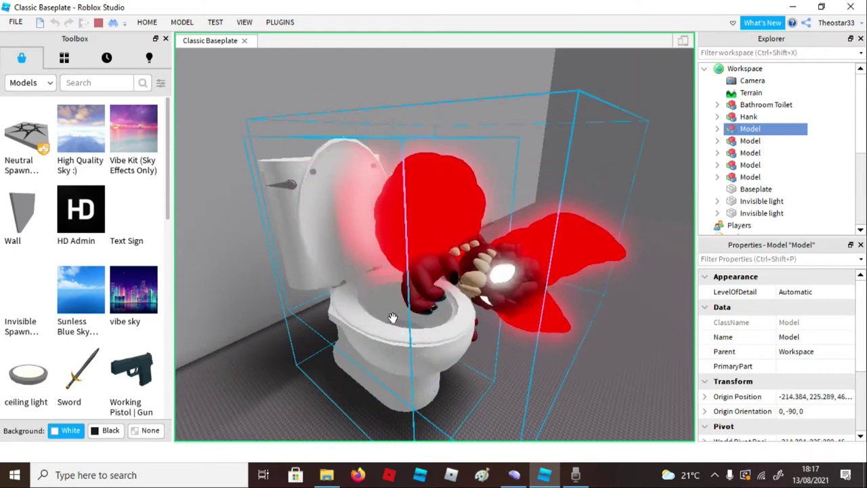
{"action": "left_click_drag", "start_coordinate": [576, 282], "coordinate": [288, 172]}
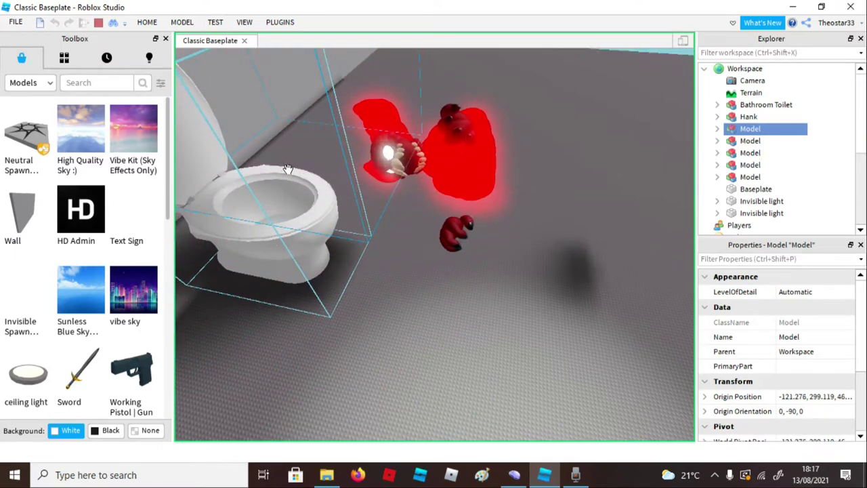
Throw the red monster around on the floor beside the toilet.
{"action": "left_click_drag", "start_coordinate": [434, 178], "coordinate": [300, 189]}
{"action": "right_click_drag", "start_coordinate": [300, 190], "coordinate": [248, 229]}
{"action": "right_click_drag", "start_coordinate": [329, 258], "coordinate": [398, 242]}
{"action": "left_click_drag", "start_coordinate": [427, 298], "coordinate": [437, 251]}
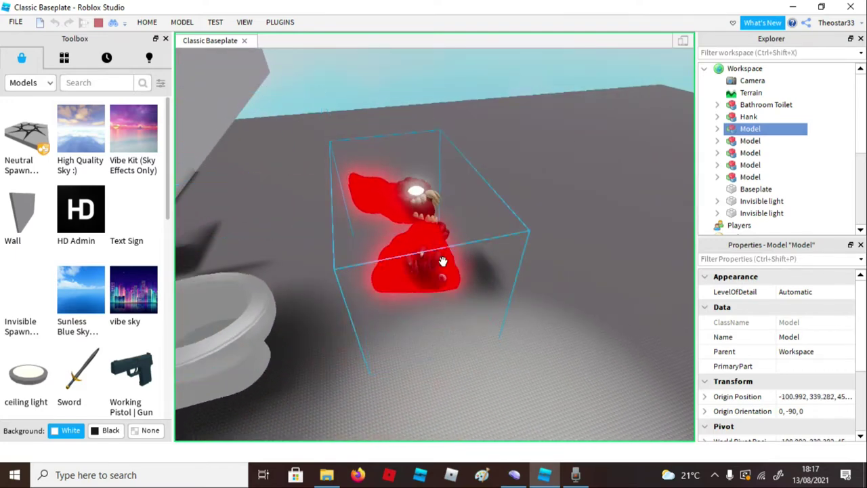
{"action": "left_click_drag", "start_coordinate": [406, 199], "coordinate": [296, 213]}
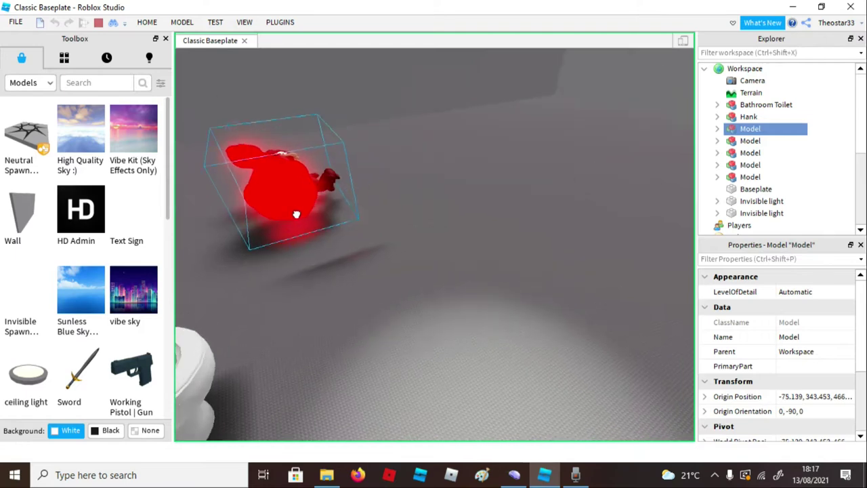
{"action": "key", "text": "a"}
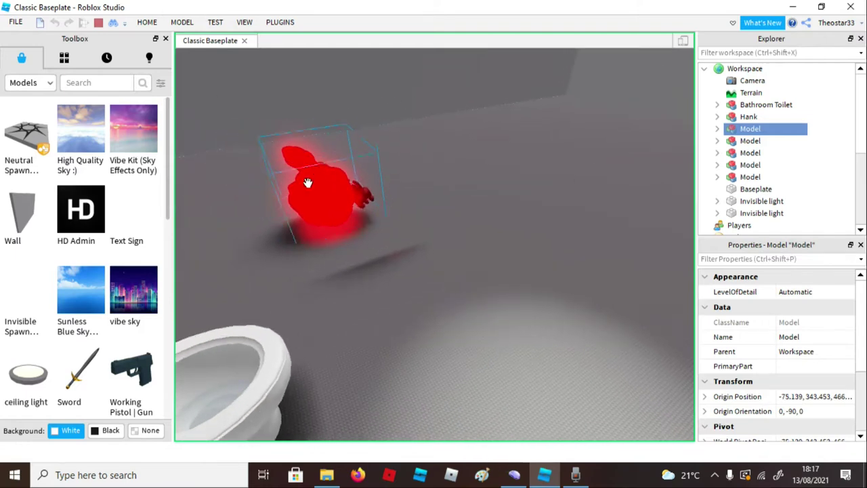
Paste copies of the red monster and drag one of them over the toilet bowl.
{"action": "key", "text": "ctrl+v"}
{"action": "key", "text": "ctrl+v"}
{"action": "right_click_drag", "start_coordinate": [501, 198], "coordinate": [471, 181]}
{"action": "left_click_drag", "start_coordinate": [497, 258], "coordinate": [361, 418]}
{"action": "left_click_drag", "start_coordinate": [335, 407], "coordinate": [319, 417]}
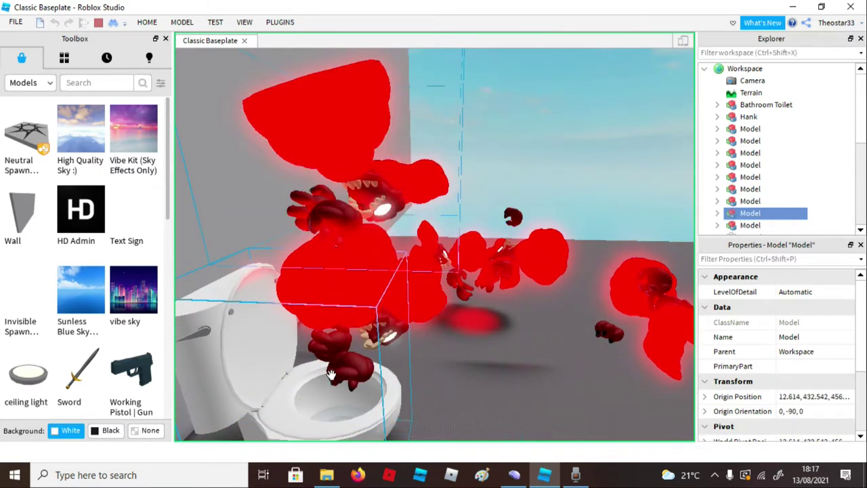
Let the pile of monster copies tumble over the toilet, then stop the physics simulation.
{"action": "left_click", "coordinate": [402, 208]}
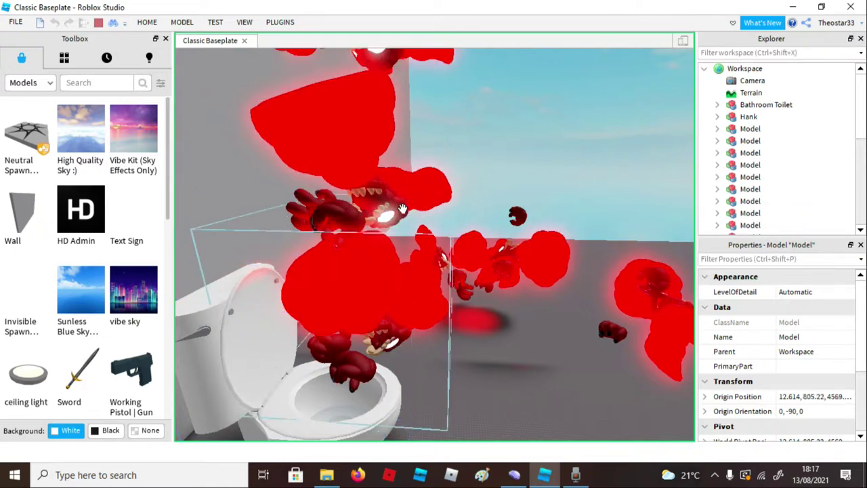
{"action": "left_click", "coordinate": [497, 145]}
{"action": "right_click_drag", "start_coordinate": [534, 169], "coordinate": [534, 165]}
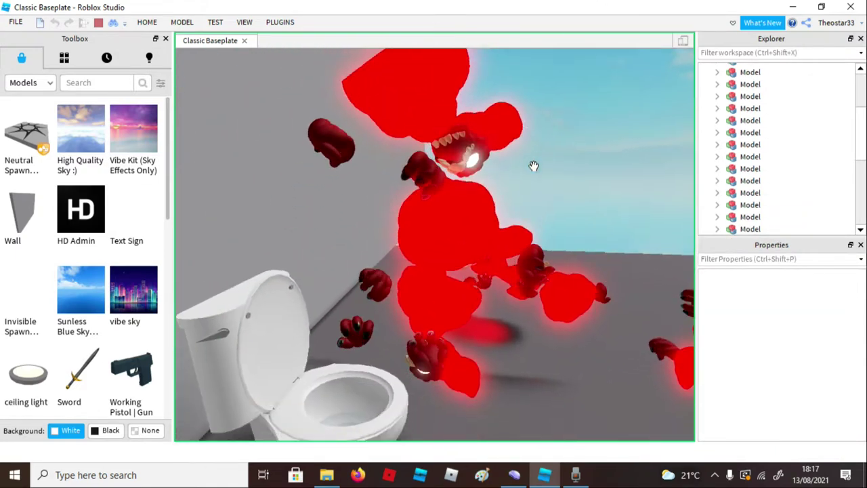
{"action": "left_click", "coordinate": [443, 326]}
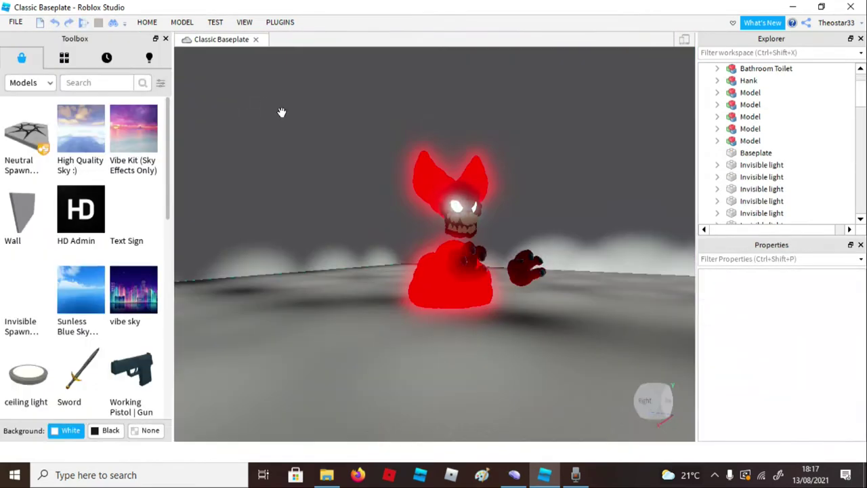
{"action": "right_click_drag", "start_coordinate": [347, 190], "coordinate": [348, 190]}
{"action": "right_click_drag", "start_coordinate": [594, 280], "coordinate": [652, 290]}
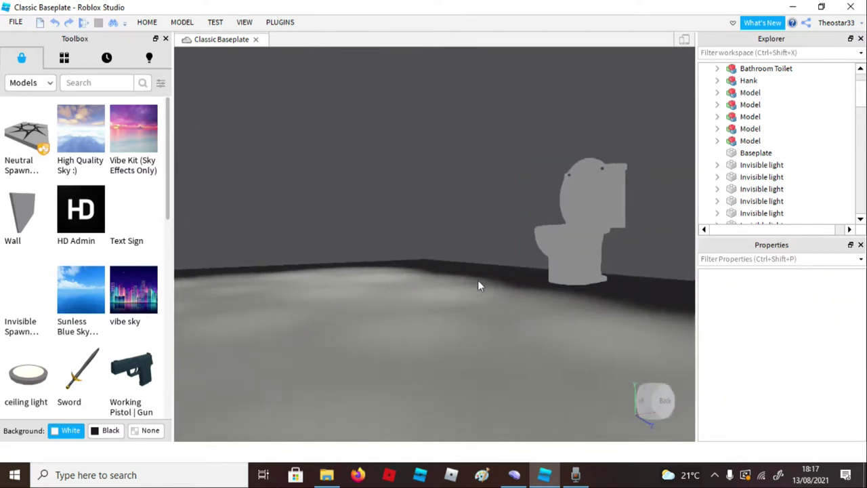
{"action": "right_click_drag", "start_coordinate": [489, 280], "coordinate": [477, 280]}
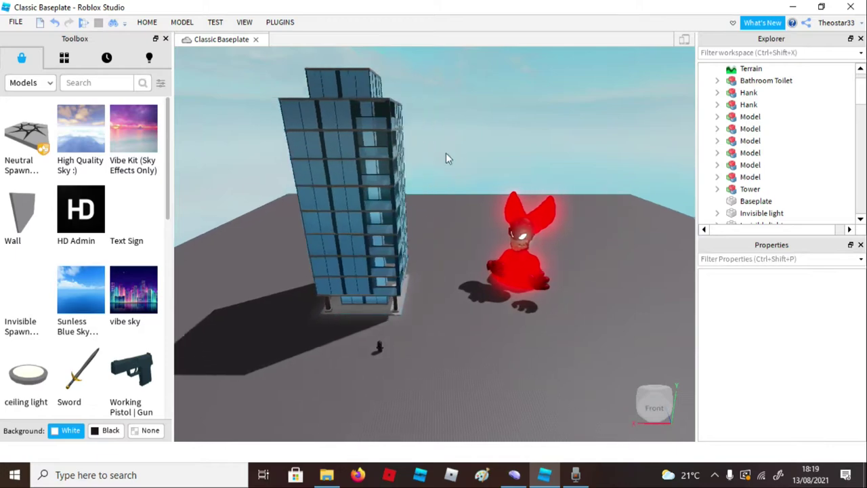
Move the Hank standing in front of the tower up onto the tower's roof and deselect him.
{"action": "right_click_drag", "start_coordinate": [445, 159], "coordinate": [364, 216]}
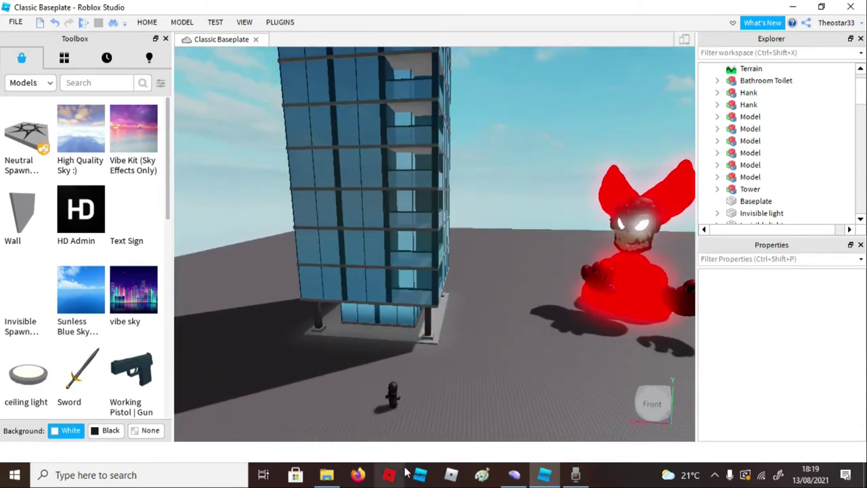
{"action": "left_click_drag", "start_coordinate": [390, 399], "coordinate": [365, 195]}
{"action": "left_click_drag", "start_coordinate": [354, 229], "coordinate": [357, 229]}
{"action": "key", "text": "d"}
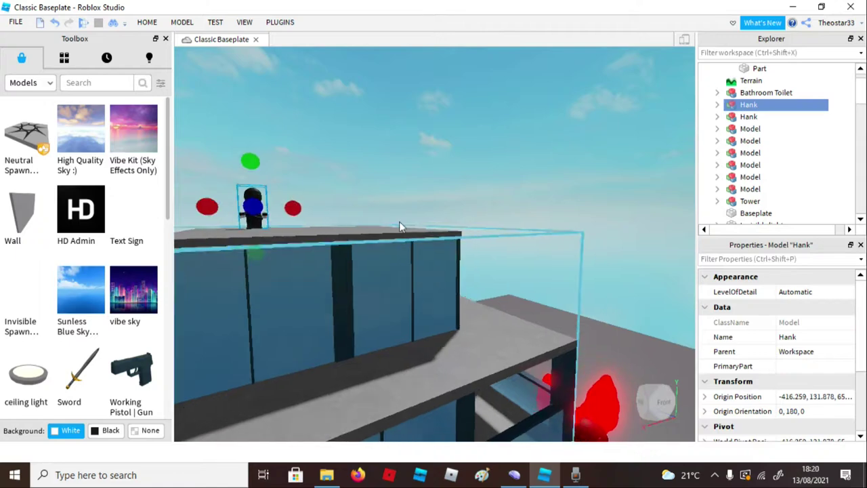
{"action": "right_click_drag", "start_coordinate": [525, 220], "coordinate": [531, 243]}
{"action": "left_click", "coordinate": [567, 192]}
{"action": "right_click_drag", "start_coordinate": [567, 191], "coordinate": [536, 260]}
{"action": "key", "text": "s"}
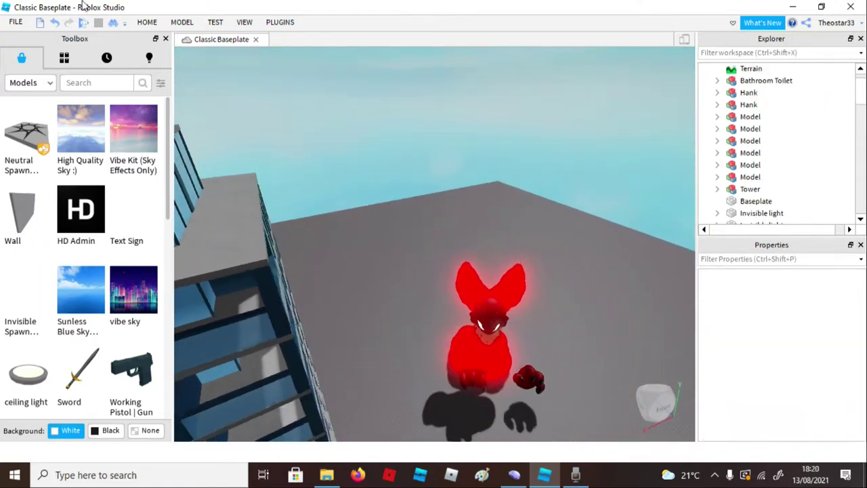
Insert the Easy Teleporter model and move its red pad across the ground to the red monster.
{"action": "scroll", "coordinate": [106, 264], "scroll_direction": "down", "scroll_amount": 1}
{"action": "scroll", "coordinate": [106, 264], "scroll_direction": "down", "scroll_amount": 5}
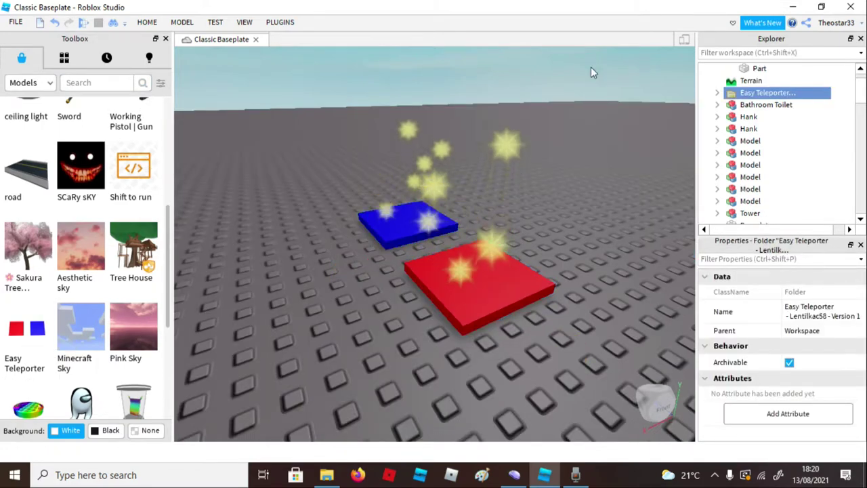
{"action": "left_click", "coordinate": [591, 68]}
{"action": "left_click_drag", "start_coordinate": [501, 275], "coordinate": [481, 138]}
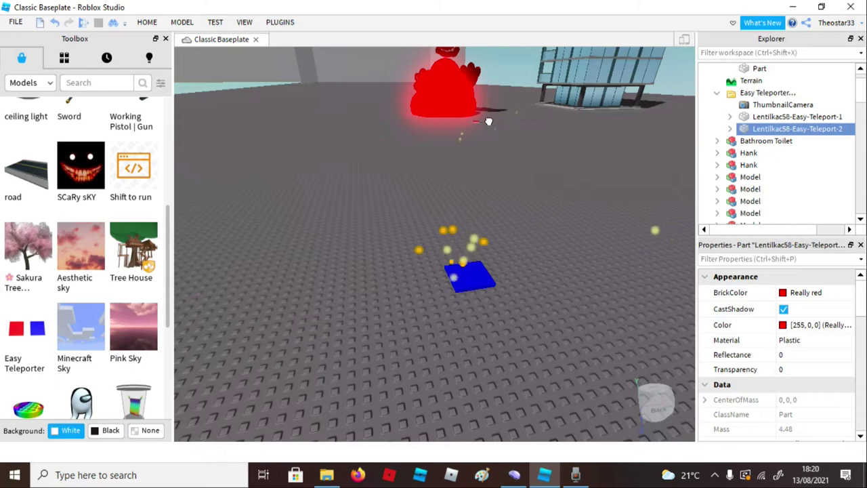
Move the blue teleporter pad onto the tower's roof near Hank.
{"action": "left_click", "coordinate": [489, 274]}
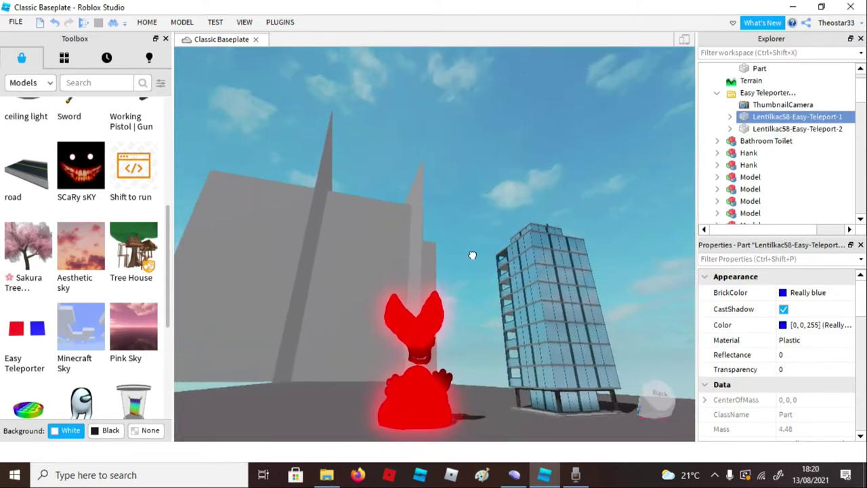
{"action": "right_click_drag", "start_coordinate": [477, 218], "coordinate": [480, 218]}
{"action": "scroll", "coordinate": [480, 219], "scroll_direction": "down", "scroll_amount": 5}
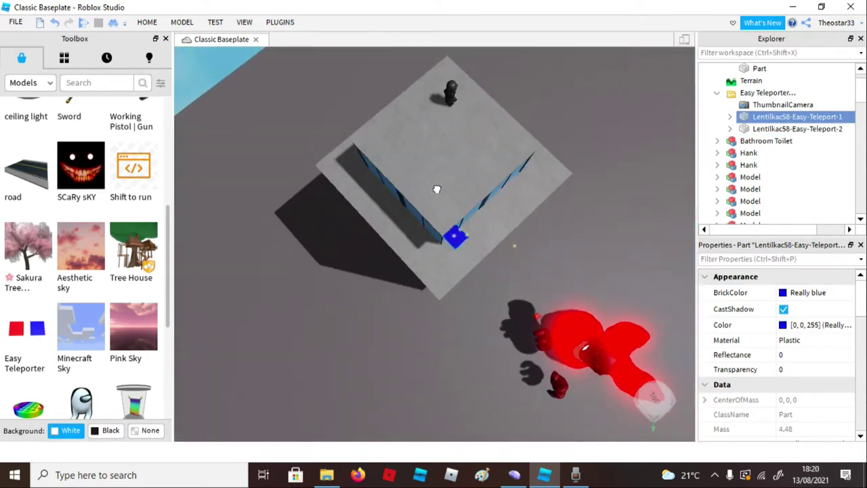
Run the physics simulation and drag the red monster around at the base of the tower.
{"action": "left_click", "coordinate": [147, 22]}
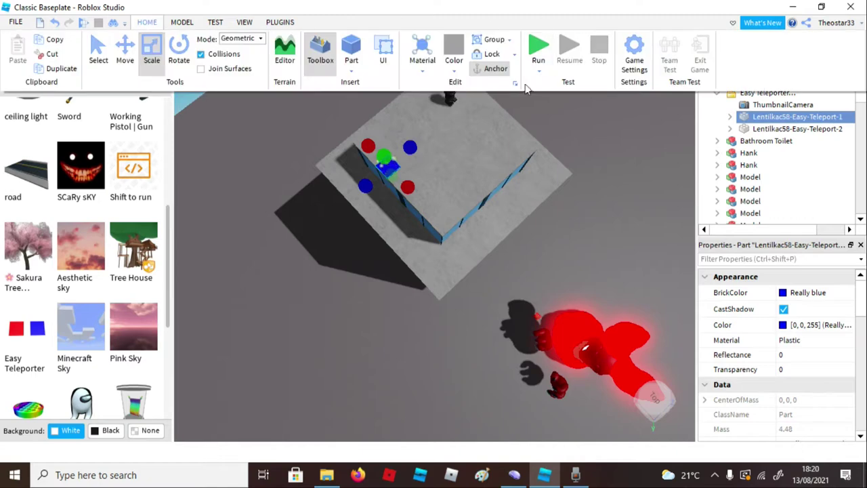
{"action": "left_click", "coordinate": [545, 45]}
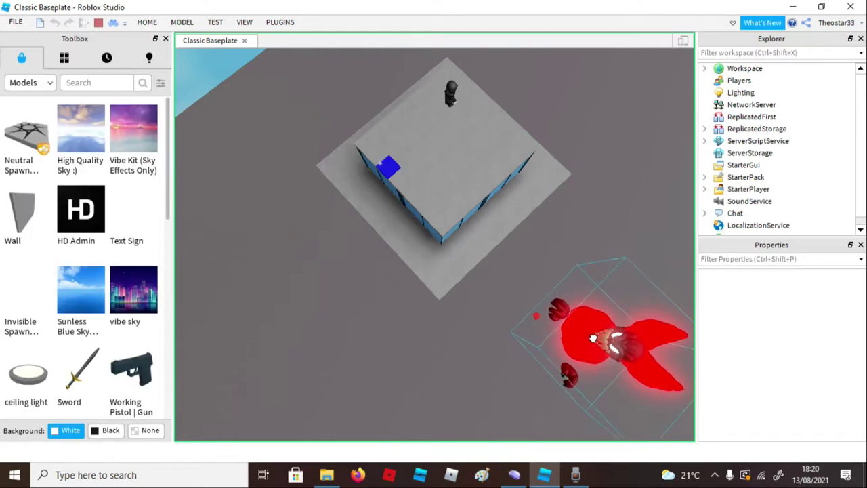
{"action": "left_click", "coordinate": [592, 337]}
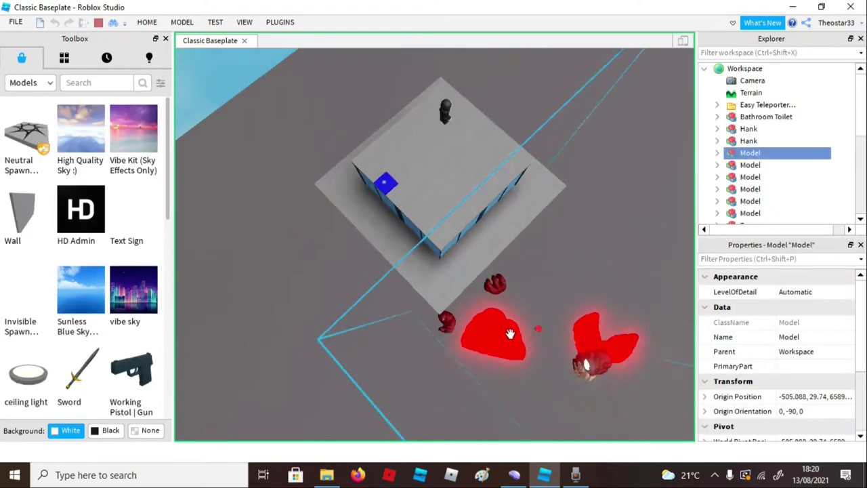
{"action": "key", "text": "d"}
{"action": "right_click_drag", "start_coordinate": [530, 303], "coordinate": [537, 290]}
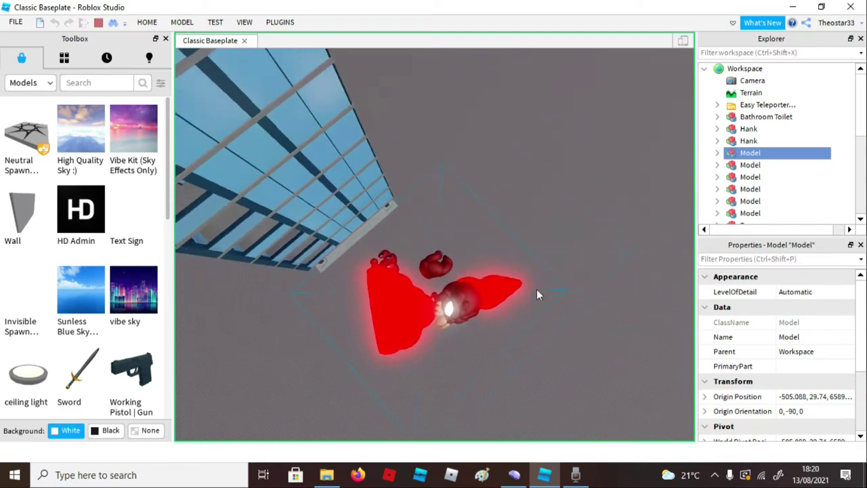
{"action": "left_click", "coordinate": [578, 190]}
{"action": "right_click_drag", "start_coordinate": [577, 191], "coordinate": [551, 217]}
{"action": "right_click_drag", "start_coordinate": [336, 297], "coordinate": [336, 297]}
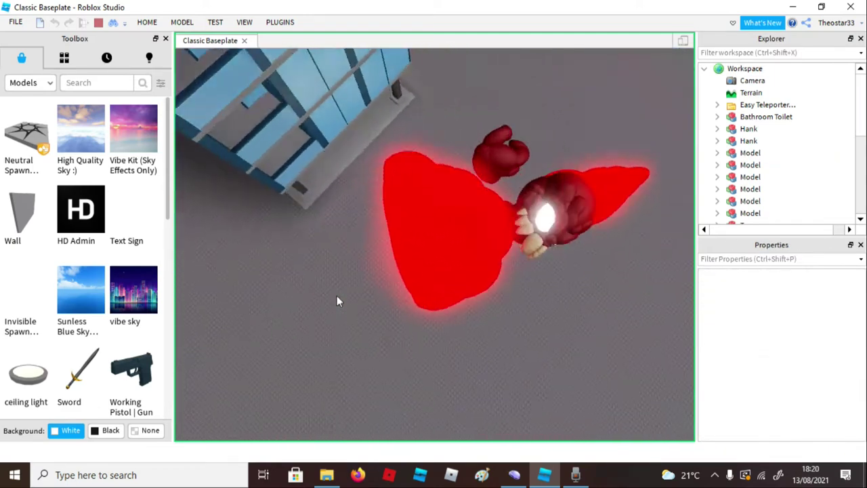
{"action": "left_click_drag", "start_coordinate": [337, 296], "coordinate": [546, 168]}
Examine the fallen Hank lying on the baseplate up close and pick him.
{"action": "scroll", "coordinate": [547, 167], "scroll_direction": "up", "scroll_amount": 2}
{"action": "scroll", "coordinate": [371, 210], "scroll_direction": "up", "scroll_amount": 7}
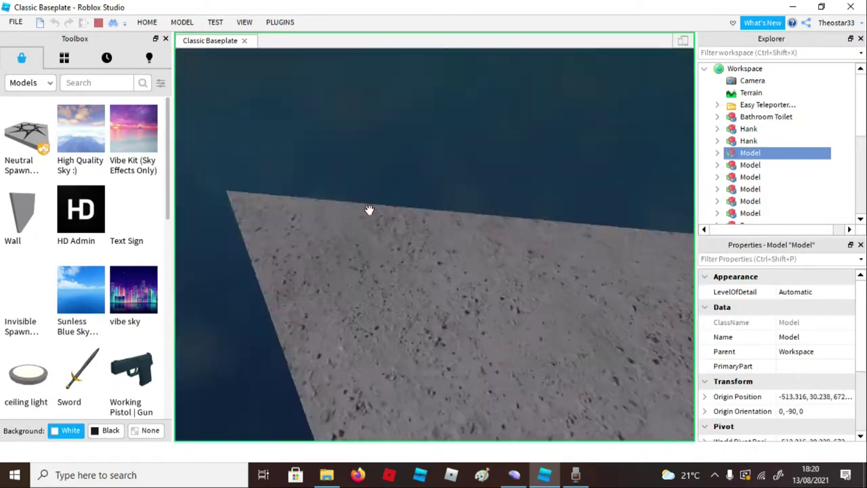
{"action": "scroll", "coordinate": [371, 210], "scroll_direction": "up", "scroll_amount": 8}
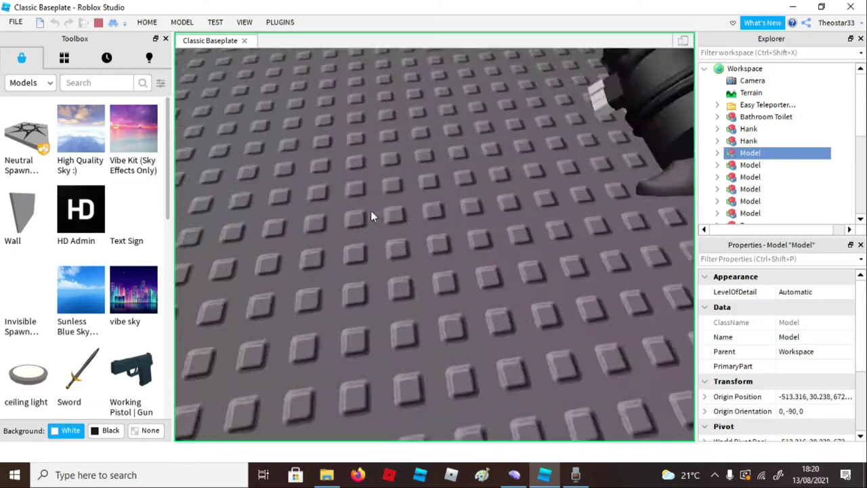
{"action": "scroll", "coordinate": [370, 210], "scroll_direction": "down", "scroll_amount": 3}
{"action": "right_click_drag", "start_coordinate": [370, 210], "coordinate": [372, 209]}
{"action": "scroll", "coordinate": [370, 210], "scroll_direction": "up", "scroll_amount": 3}
{"action": "scroll", "coordinate": [371, 210], "scroll_direction": "down", "scroll_amount": 2}
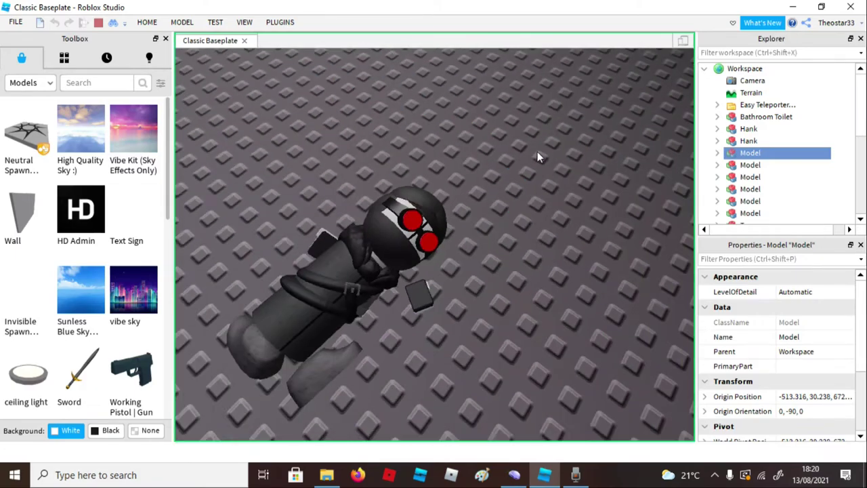
{"action": "right_click_drag", "start_coordinate": [538, 155], "coordinate": [535, 160]}
{"action": "left_click", "coordinate": [282, 143]}
{"action": "scroll", "coordinate": [316, 152], "scroll_direction": "up", "scroll_amount": 3}
{"action": "scroll", "coordinate": [317, 152], "scroll_direction": "down", "scroll_amount": 5}
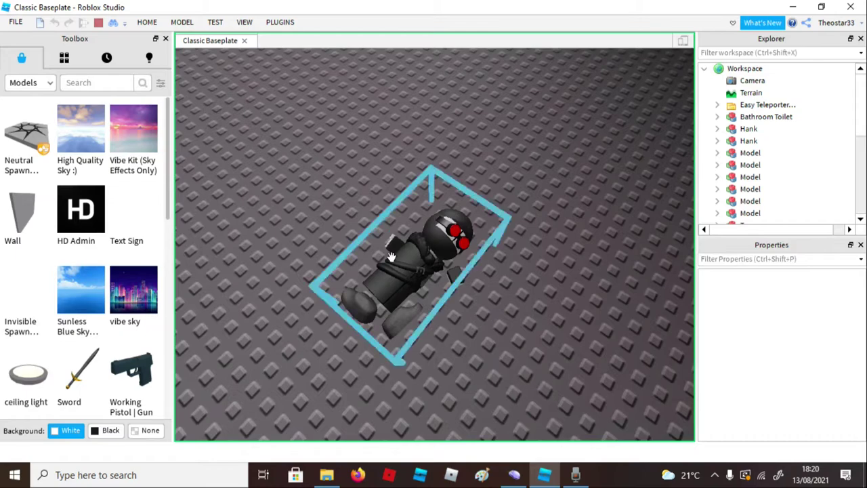
{"action": "left_click", "coordinate": [391, 256]}
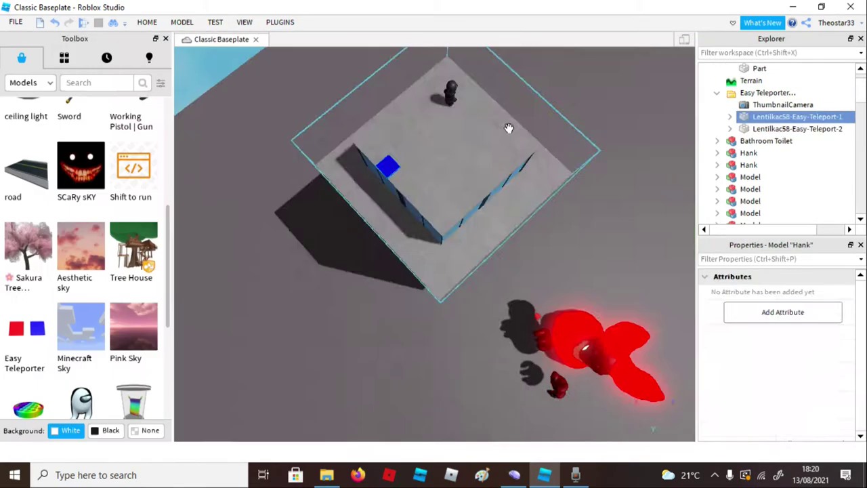
With the simulation stopped, search the model library for "spawn" and add a SpawnLocation to the scene.
{"action": "right_click_drag", "start_coordinate": [508, 129], "coordinate": [546, 161]}
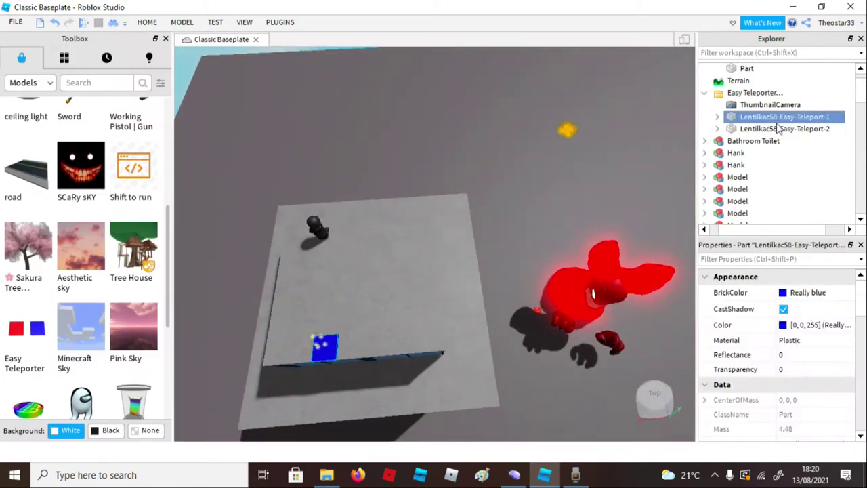
{"action": "left_click", "coordinate": [110, 82]}
{"action": "type", "text": "spawn"}
{"action": "key", "text": "Return"}
{"action": "left_click", "coordinate": [278, 80]}
{"action": "key", "text": "d"}
{"action": "left_click_drag", "start_coordinate": [495, 173], "coordinate": [498, 174]}
Delete the blue teleporter pad from the tower's roof.
{"action": "left_click", "coordinate": [433, 99]}
{"action": "key", "text": "w"}
{"action": "key", "text": "a"}
{"action": "key", "text": "Delete"}
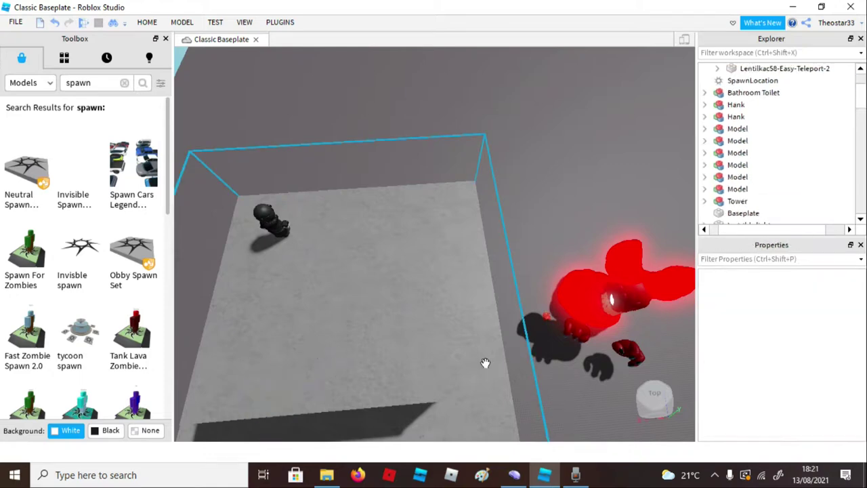
Delete the leftover teleporter object and move Hank from the tower's roof down to the baseplate beside the red monster.
{"action": "left_click", "coordinate": [543, 318]}
{"action": "key", "text": "Delete"}
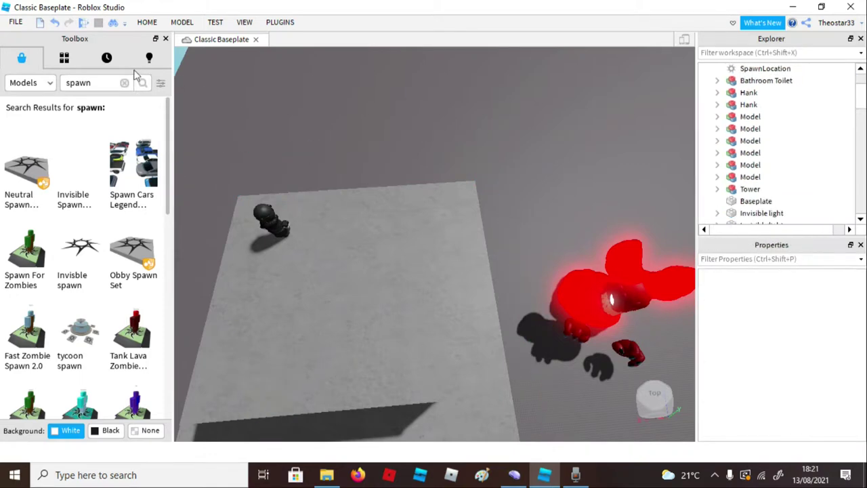
{"action": "left_click_drag", "start_coordinate": [532, 213], "coordinate": [572, 213]}
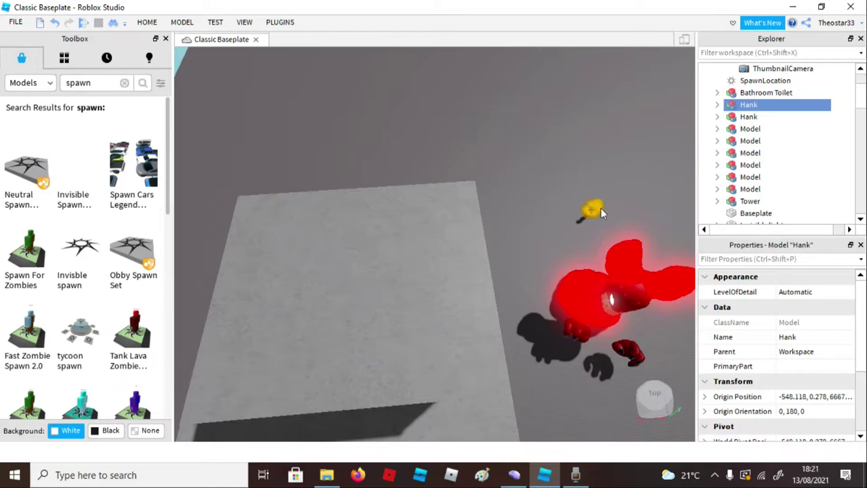
Duplicate Hank at the red monster's side so that the copy stands on top of the original.
{"action": "key", "text": "ctrl+d"}
{"action": "scroll", "coordinate": [601, 210], "scroll_direction": "up", "scroll_amount": 3}
{"action": "right_click_drag", "start_coordinate": [601, 212], "coordinate": [597, 191]}
{"action": "scroll", "coordinate": [413, 187], "scroll_direction": "down", "scroll_amount": 4}
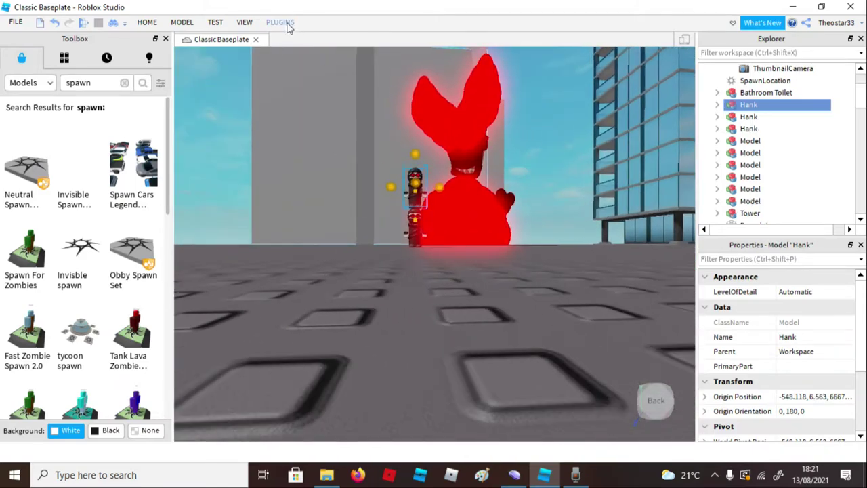
{"action": "left_click", "coordinate": [280, 22]}
{"action": "left_click", "coordinate": [411, 209]}
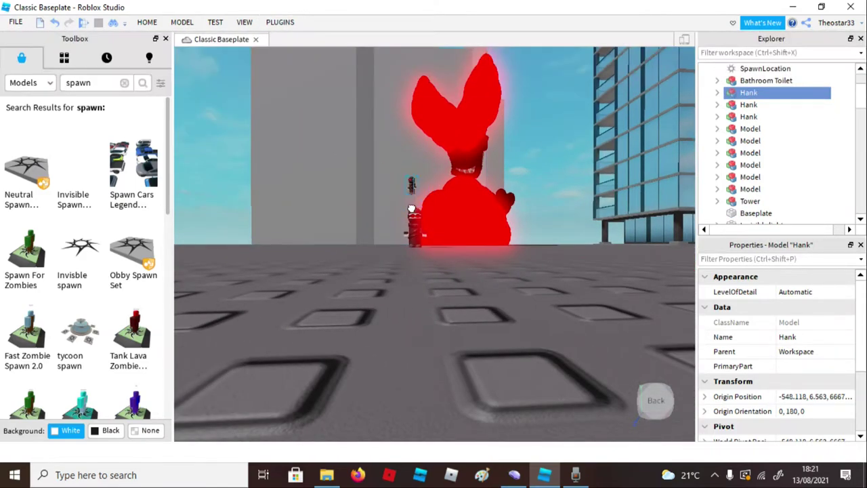
Delete the selected Hank copy and duplicate the remaining one repeatedly to build a tall vertical column of Hanks.
{"action": "right_click_drag", "start_coordinate": [428, 238], "coordinate": [435, 226]}
{"action": "scroll", "coordinate": [434, 226], "scroll_direction": "down", "scroll_amount": 4}
{"action": "key", "text": "Delete"}
{"action": "left_click", "coordinate": [382, 150]}
{"action": "key", "text": "ctrl+d"}
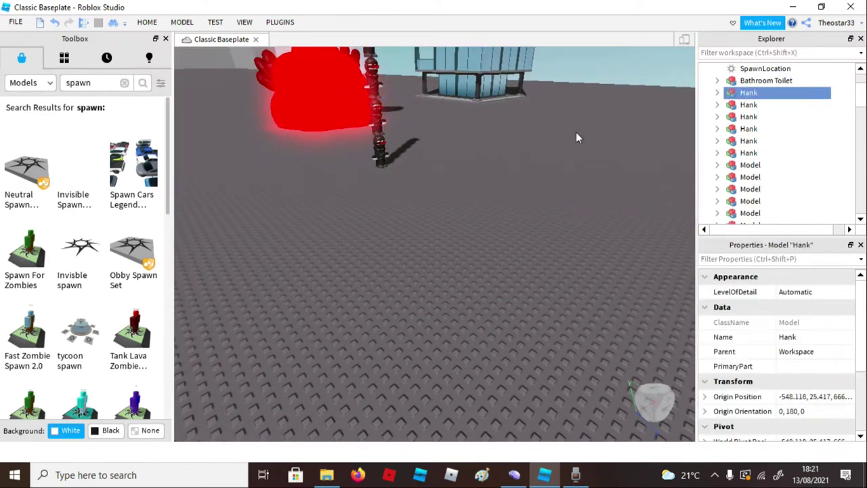
Duplicate the red monster next to the Hank column to build a vertical stack of three monsters.
{"action": "scroll", "coordinate": [605, 57], "scroll_direction": "down", "scroll_amount": 4}
{"action": "left_click", "coordinate": [587, 80]}
{"action": "left_click", "coordinate": [434, 113]}
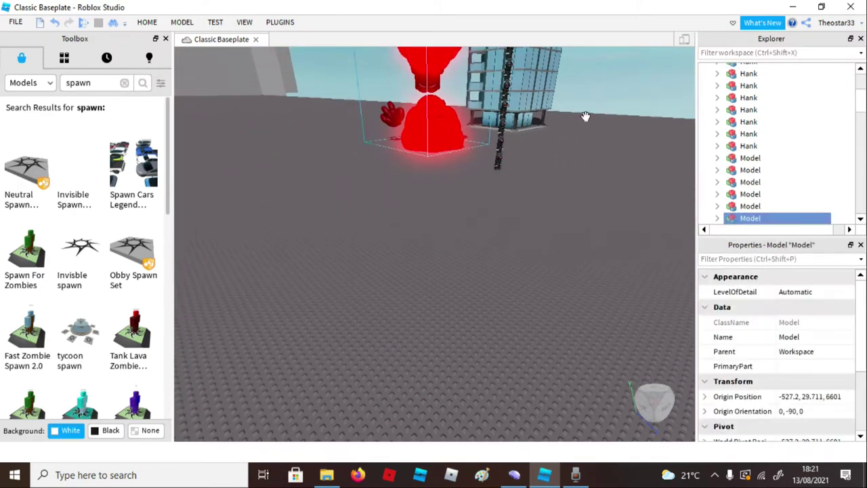
{"action": "left_click", "coordinate": [656, 93]}
{"action": "right_click_drag", "start_coordinate": [656, 92], "coordinate": [656, 97]}
{"action": "scroll", "coordinate": [657, 97], "scroll_direction": "down", "scroll_amount": 2}
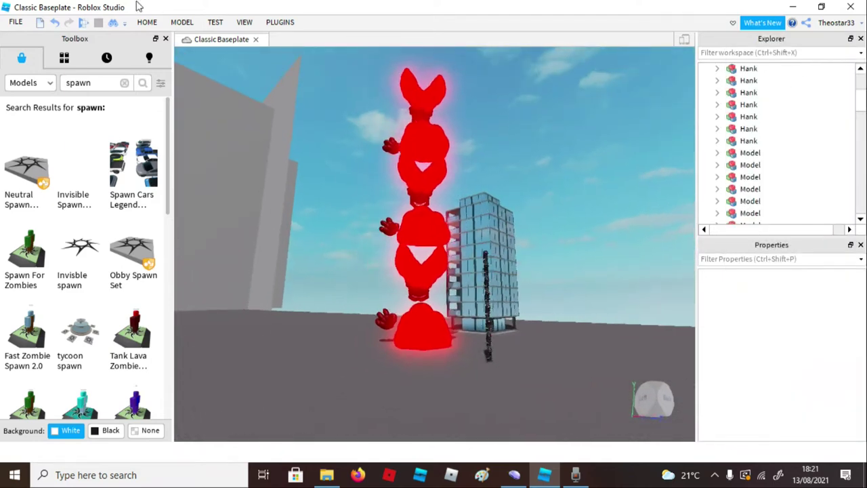
Search the model library for "rocket launcher" and add a RocketLauncher tool to the StarterPack.
{"action": "left_click", "coordinate": [142, 25]}
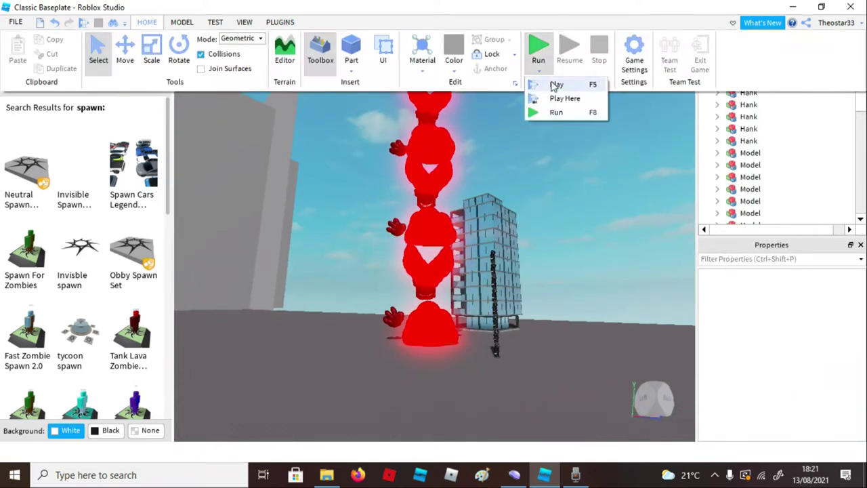
{"action": "left_click", "coordinate": [299, 167]}
{"action": "left_click", "coordinate": [124, 83]}
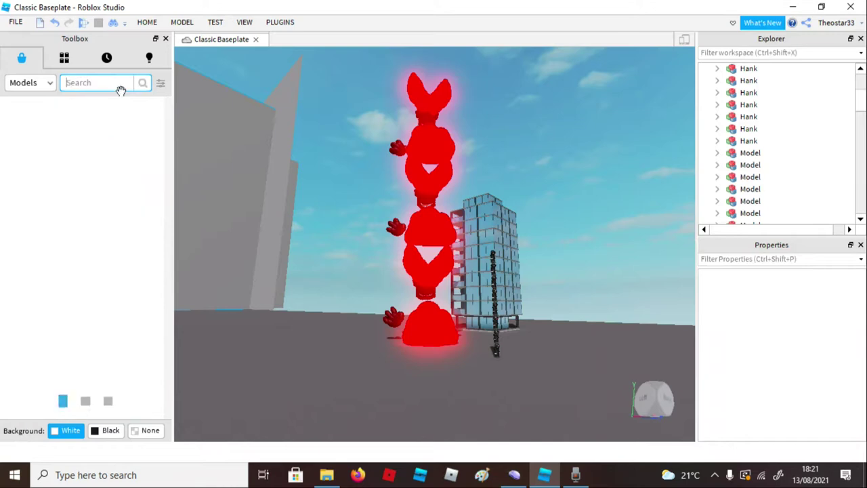
{"action": "type", "text": "rocket laun"}
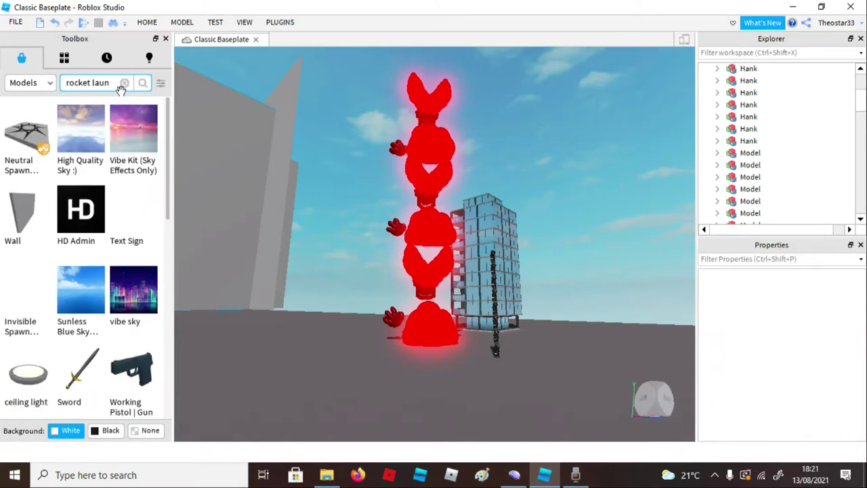
{"action": "type", "text": "cher"}
{"action": "key", "text": "Return"}
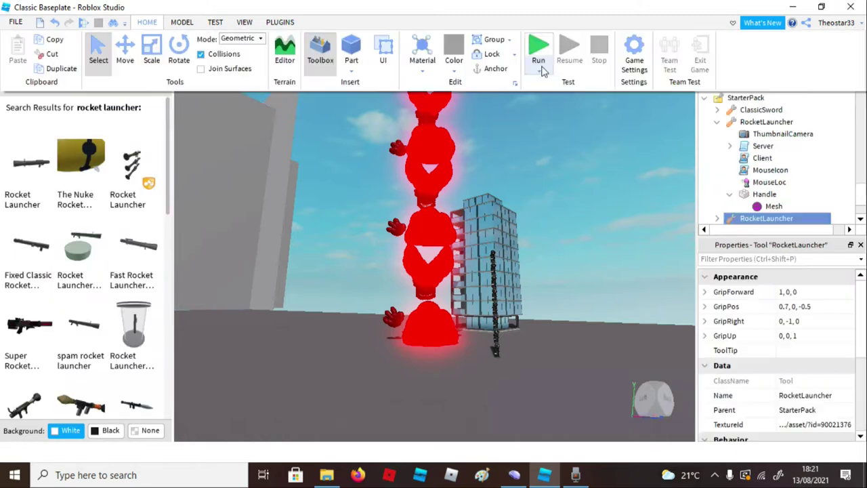
Start a play test, equip the rocket launcher in slot 3 and fire at the red monster stack.
{"action": "left_click", "coordinate": [538, 51]}
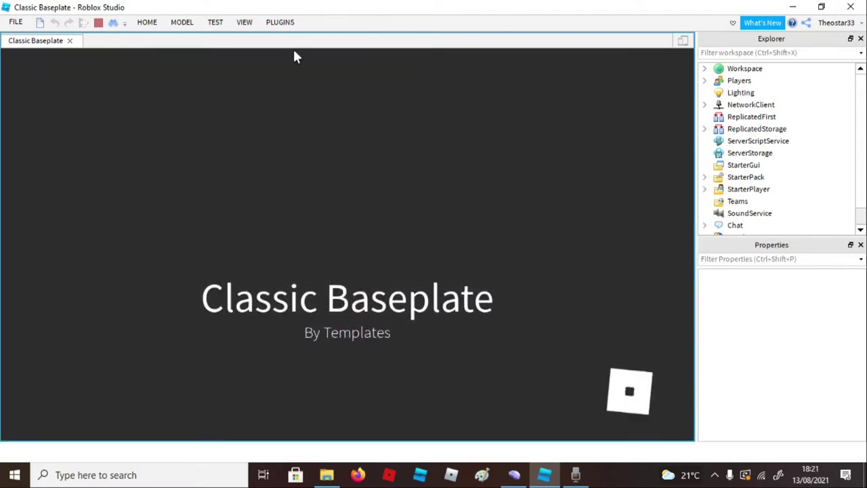
{"action": "key", "text": "1"}
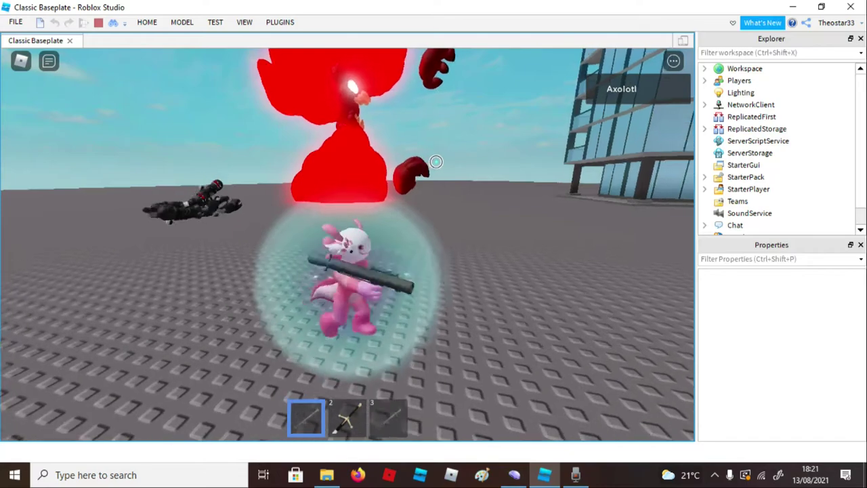
{"action": "key", "text": "3"}
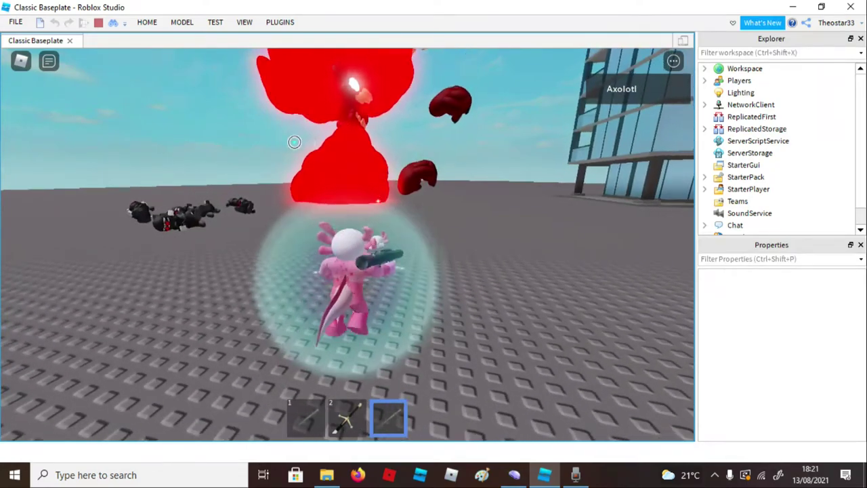
{"action": "left_click", "coordinate": [357, 147]}
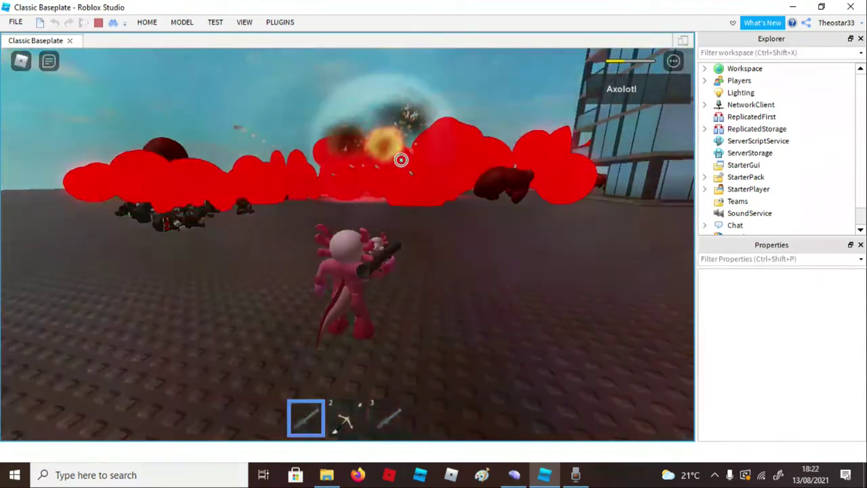
Fire rockets from the slot 1 launcher at the collapsed red monsters and the pile of fallen Hanks.
{"action": "left_click", "coordinate": [405, 160]}
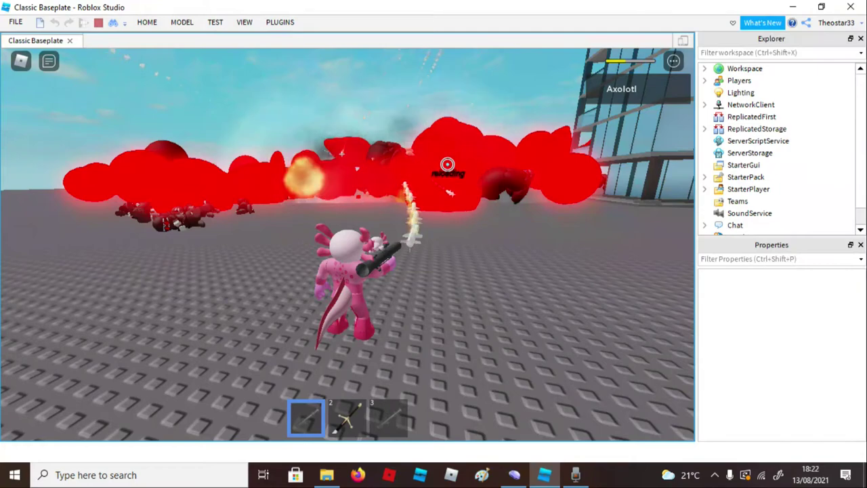
{"action": "key", "text": "w"}
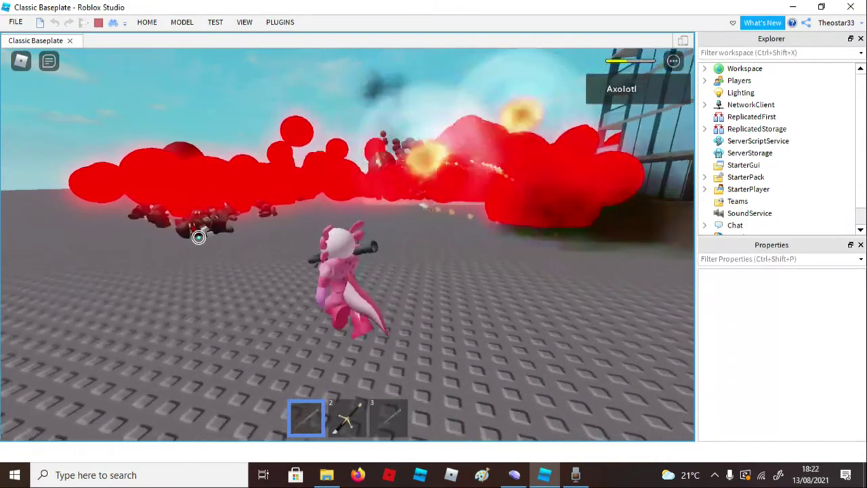
{"action": "left_click", "coordinate": [186, 231]}
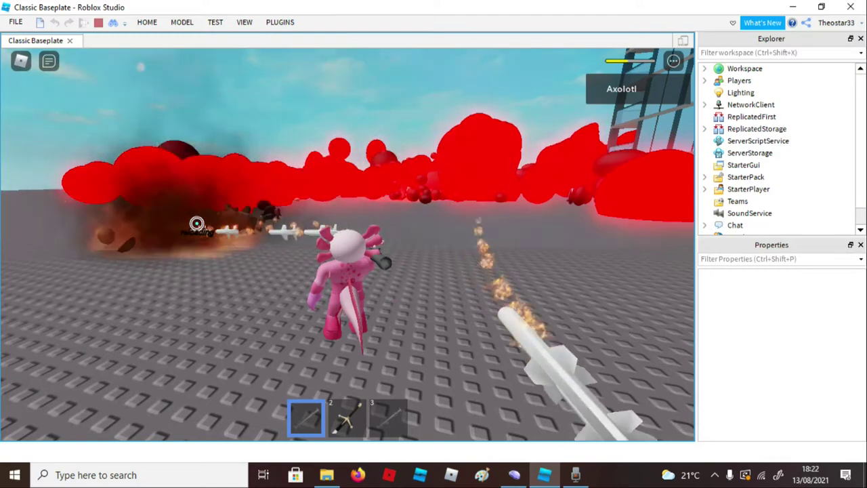
{"action": "left_click", "coordinate": [434, 153]}
{"action": "key", "text": "s"}
{"action": "left_click", "coordinate": [519, 167]}
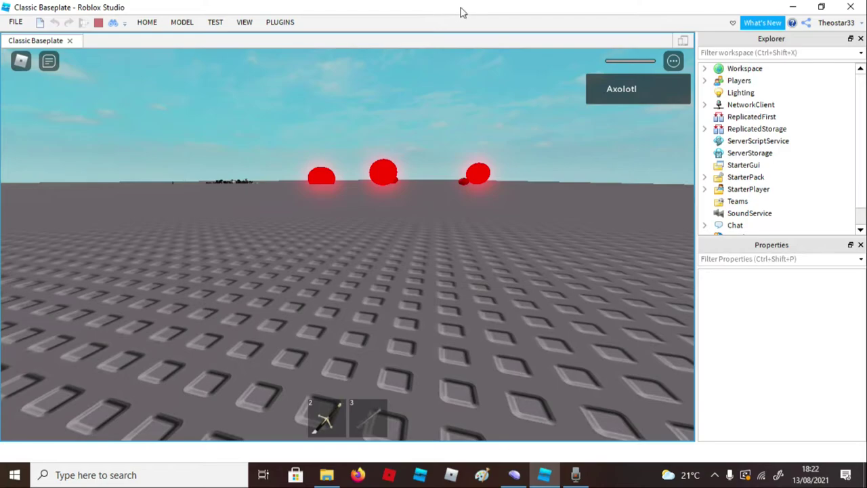
Equip the slot 1 rocket launcher after respawning and fire at the scattered debris on the baseplate.
{"action": "key", "text": "1"}
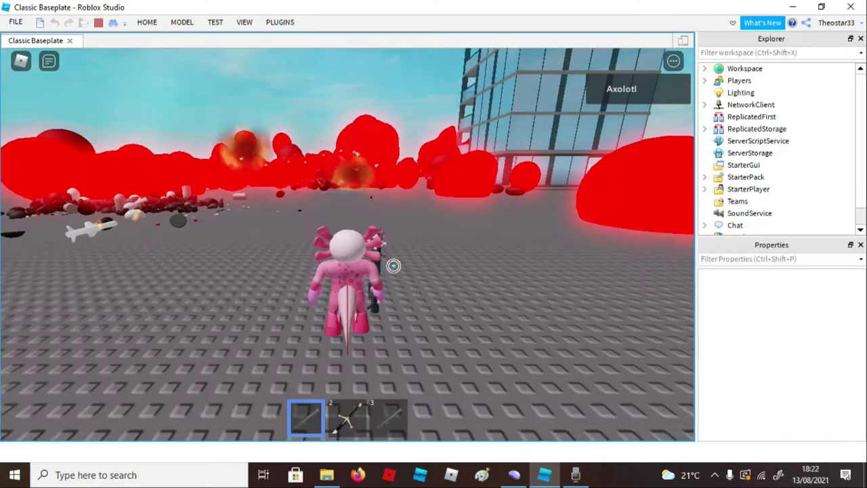
{"action": "scroll", "coordinate": [395, 257], "scroll_direction": "up", "scroll_amount": 3}
{"action": "left_click", "coordinate": [253, 254]}
{"action": "scroll", "coordinate": [253, 254], "scroll_direction": "down", "scroll_amount": 5}
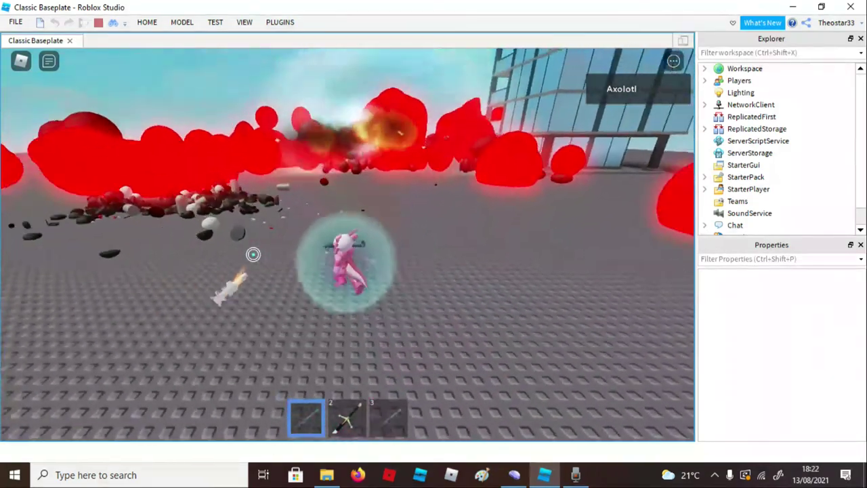
{"action": "scroll", "coordinate": [254, 254], "scroll_direction": "down", "scroll_amount": 8}
{"action": "right_click_drag", "start_coordinate": [254, 254], "coordinate": [252, 254]}
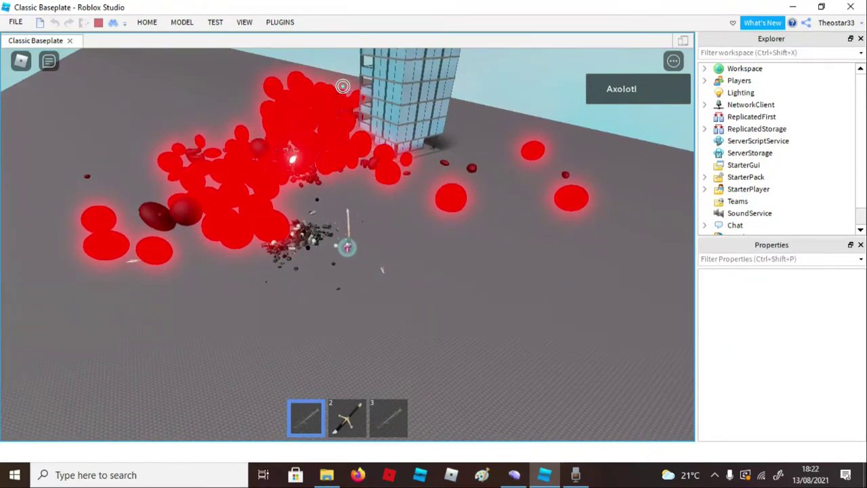
Walk the character through the red debris towards the glass tower.
{"action": "scroll", "coordinate": [345, 96], "scroll_direction": "up", "scroll_amount": 5}
{"action": "right_click_drag", "start_coordinate": [345, 95], "coordinate": [356, 108]}
{"action": "key", "text": "1"}
{"action": "key", "text": "w"}
{"action": "key", "text": "d"}
{"action": "scroll", "coordinate": [356, 108], "scroll_direction": "down", "scroll_amount": 3}
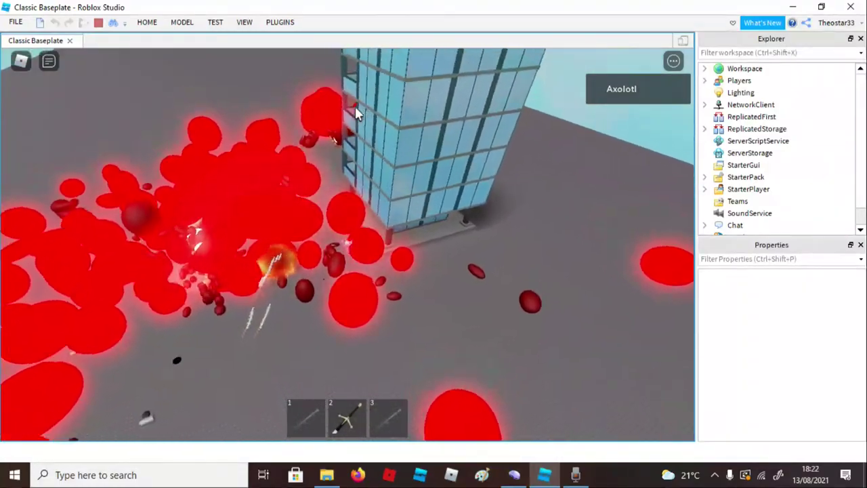
Equip the slot 1 launcher among the red debris near the tower and fire a rocket in first-person view.
{"action": "scroll", "coordinate": [357, 108], "scroll_direction": "up", "scroll_amount": 3}
{"action": "key", "text": "1"}
{"action": "scroll", "coordinate": [354, 108], "scroll_direction": "up", "scroll_amount": 6}
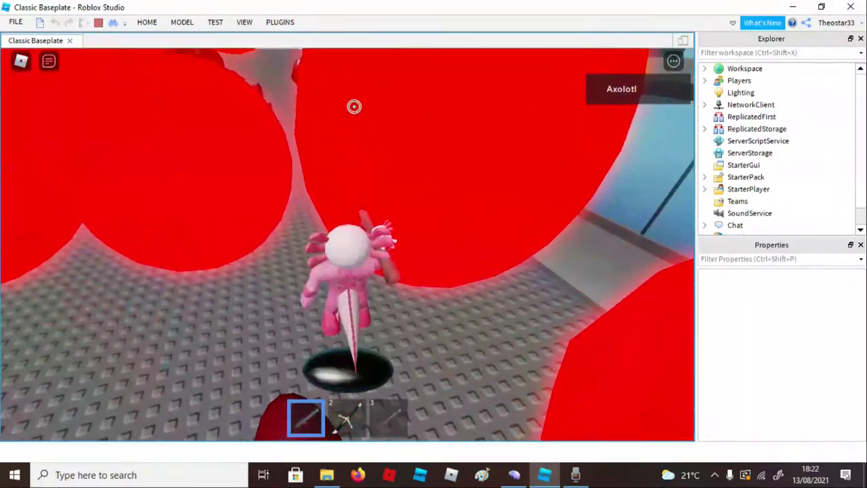
{"action": "scroll", "coordinate": [352, 103], "scroll_direction": "up", "scroll_amount": 3}
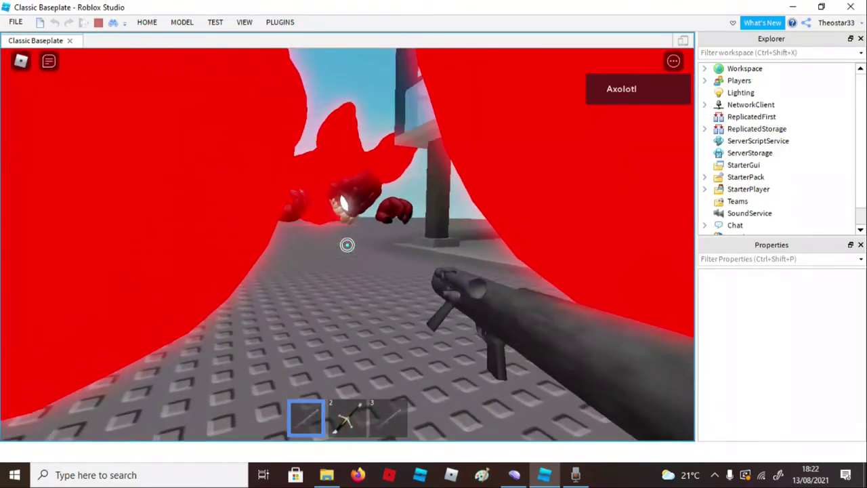
{"action": "left_click", "coordinate": [347, 245]}
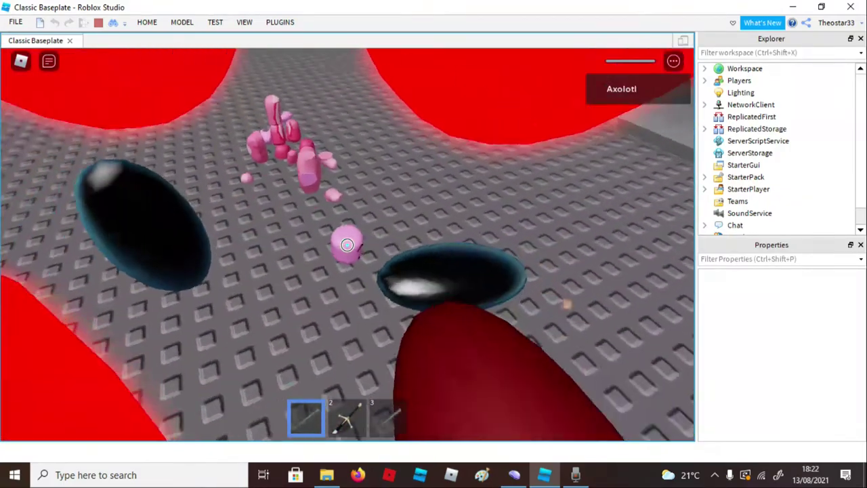
{"action": "scroll", "coordinate": [347, 244], "scroll_direction": "down", "scroll_amount": 6}
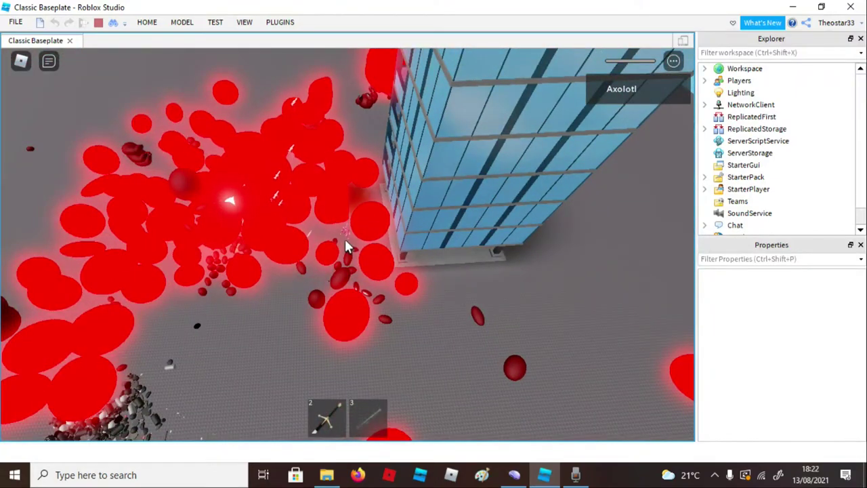
Equip the slot 1 rocket launcher after respawning and shoot rockets at the glass tower.
{"action": "right_click_drag", "start_coordinate": [352, 193], "coordinate": [327, 182]}
{"action": "key", "text": "1"}
{"action": "right_click_drag", "start_coordinate": [324, 299], "coordinate": [360, 233]}
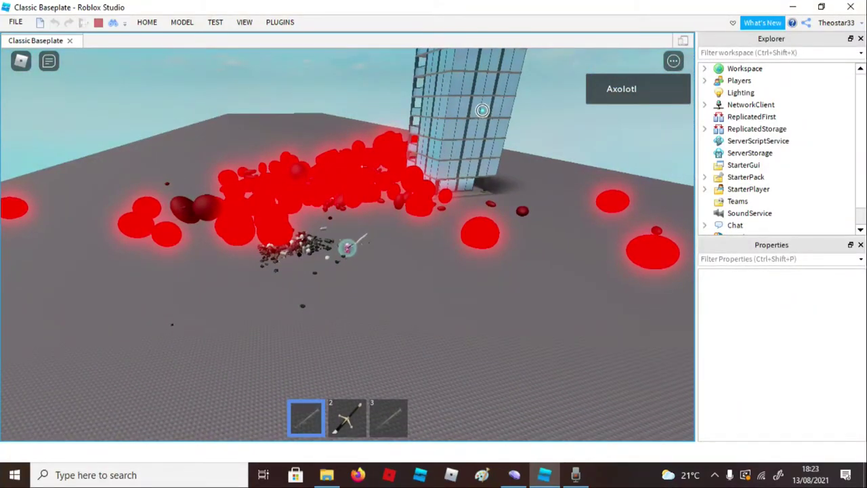
{"action": "scroll", "coordinate": [469, 91], "scroll_direction": "up", "scroll_amount": 4}
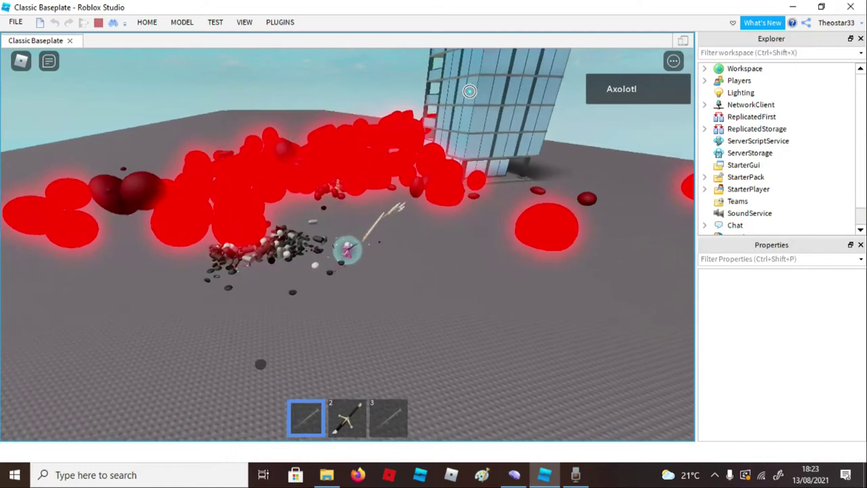
{"action": "right_click_drag", "start_coordinate": [470, 91], "coordinate": [464, 90]}
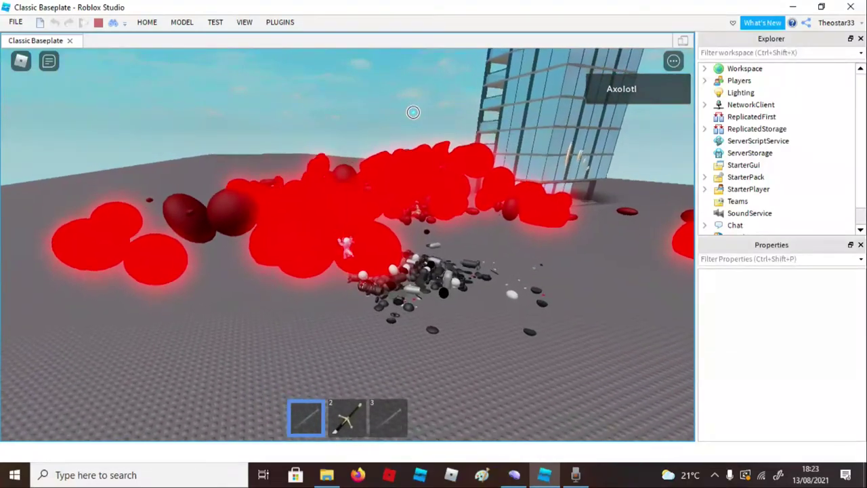
Walk the character around the outer edge of the red debris field with the rocket launcher in hand.
{"action": "key", "text": "s"}
{"action": "key", "text": "a"}
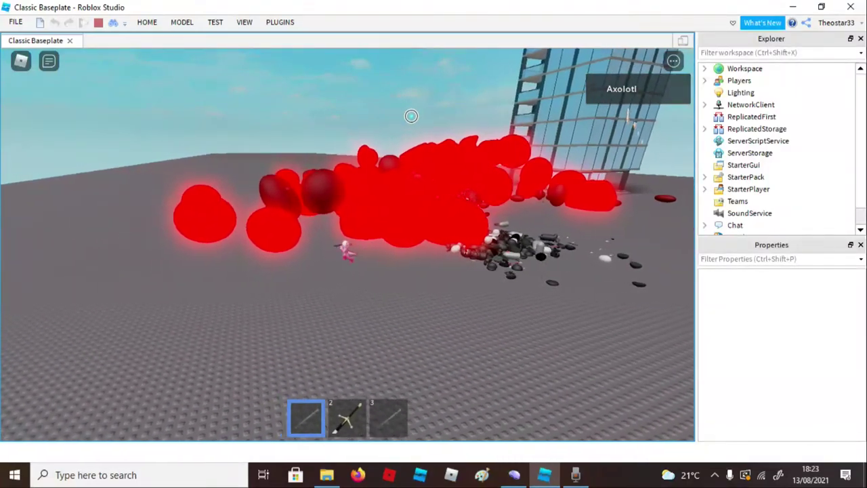
{"action": "key", "text": "s"}
{"action": "right_click_drag", "start_coordinate": [367, 192], "coordinate": [376, 195]}
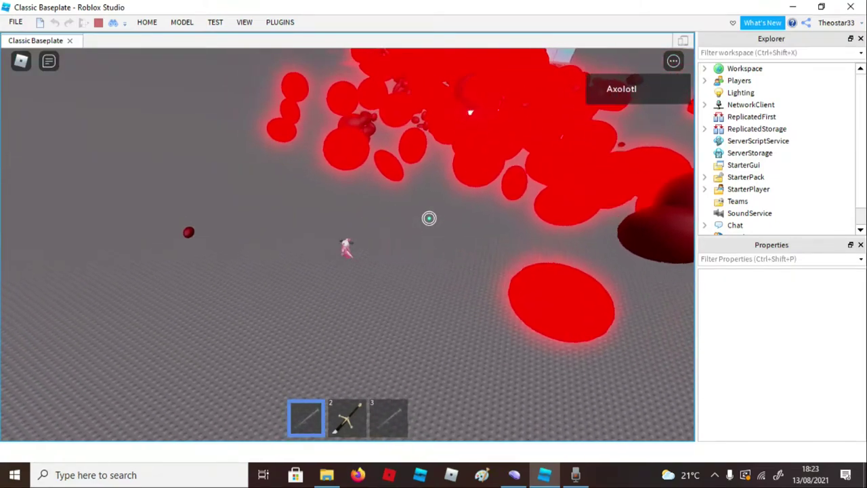
{"action": "right_click_drag", "start_coordinate": [387, 222], "coordinate": [389, 223]}
Walk the character along the glass tower's base towards the red monster and equip the slot 1 launcher in first-person view.
{"action": "scroll", "coordinate": [387, 223], "scroll_direction": "up", "scroll_amount": 5}
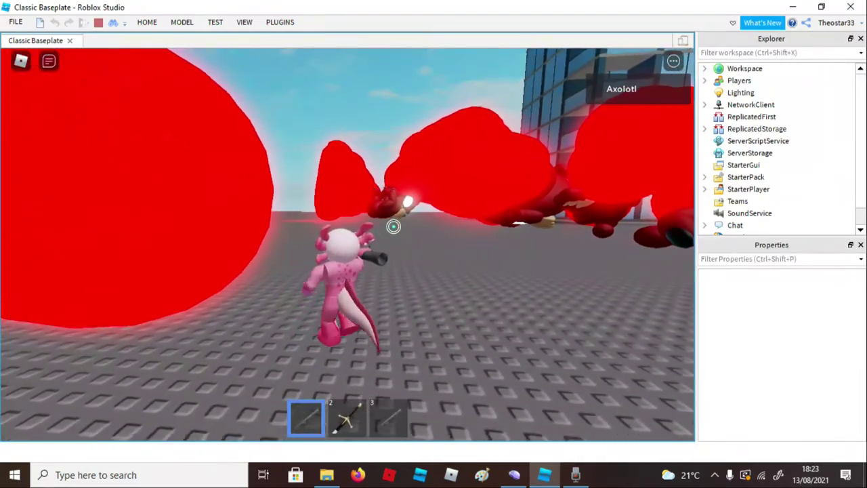
{"action": "left_click", "coordinate": [422, 172]}
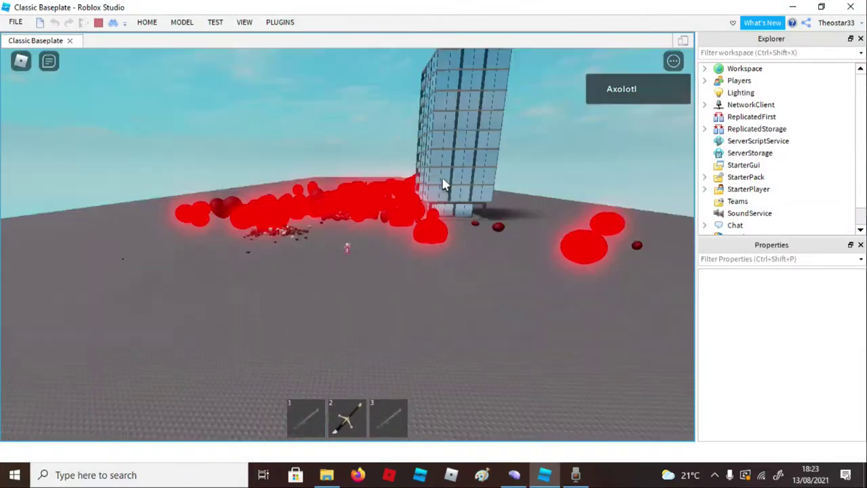
{"action": "scroll", "coordinate": [443, 179], "scroll_direction": "up", "scroll_amount": 3}
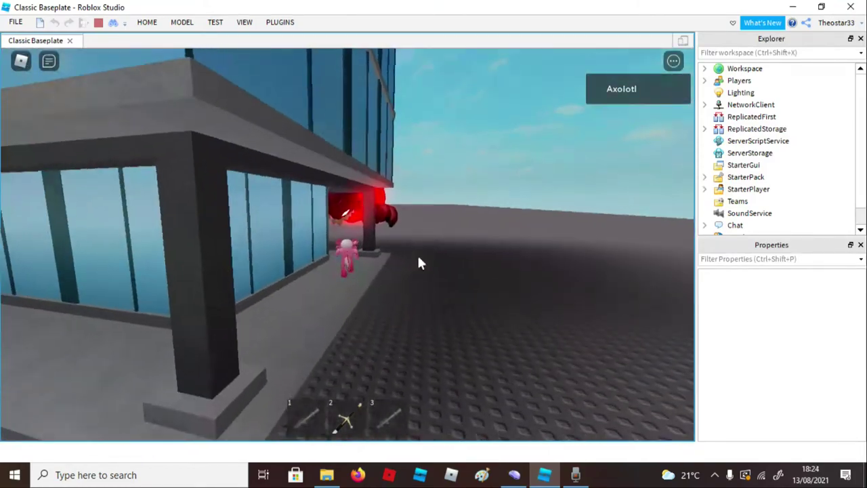
{"action": "scroll", "coordinate": [417, 262], "scroll_direction": "up", "scroll_amount": 5}
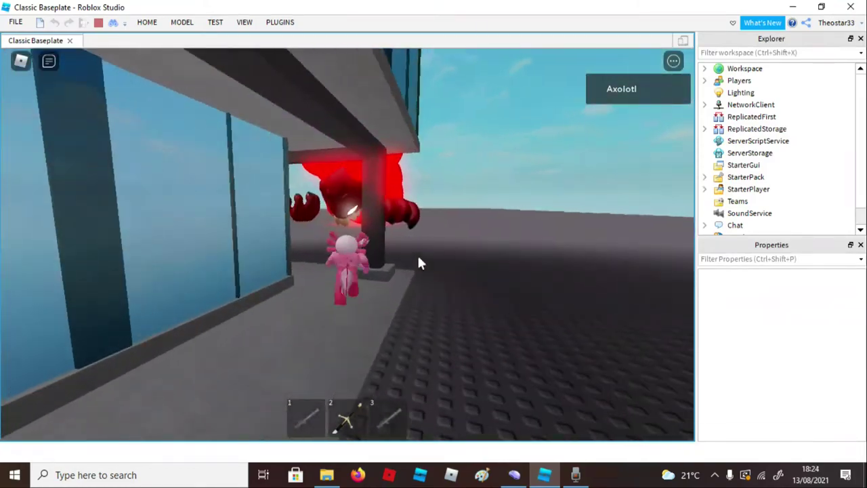
{"action": "key", "text": "shift"}
{"action": "key", "text": "1"}
{"action": "scroll", "coordinate": [347, 245], "scroll_direction": "up", "scroll_amount": 2}
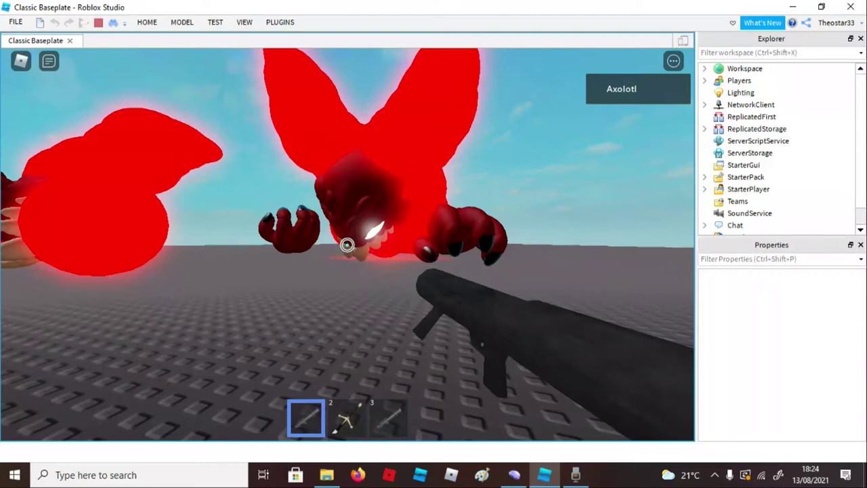
Fire rockets repeatedly from the slot 1 launcher into the red monster debris beside the tower.
{"action": "left_click", "coordinate": [347, 244]}
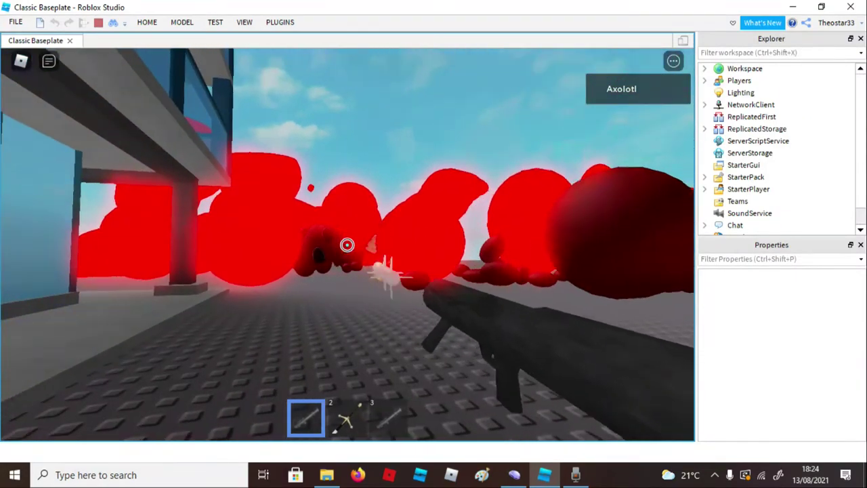
{"action": "left_click", "coordinate": [347, 244]}
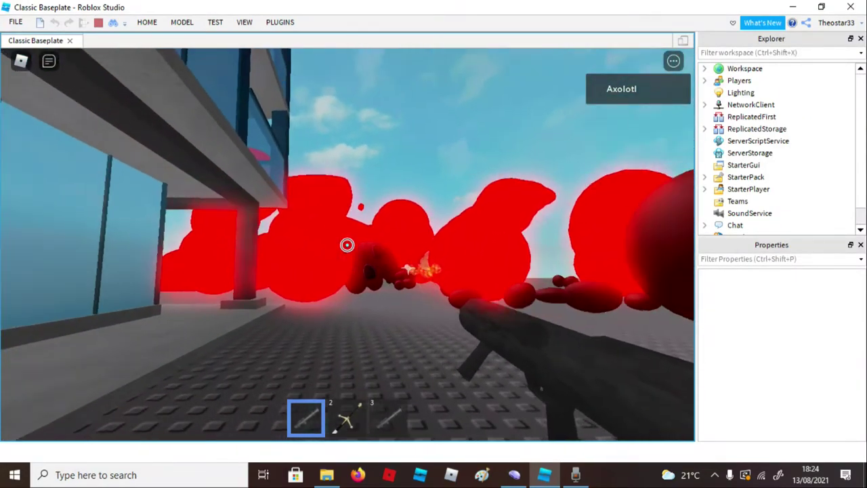
{"action": "left_click", "coordinate": [346, 245]}
{"action": "left_click", "coordinate": [346, 245]}
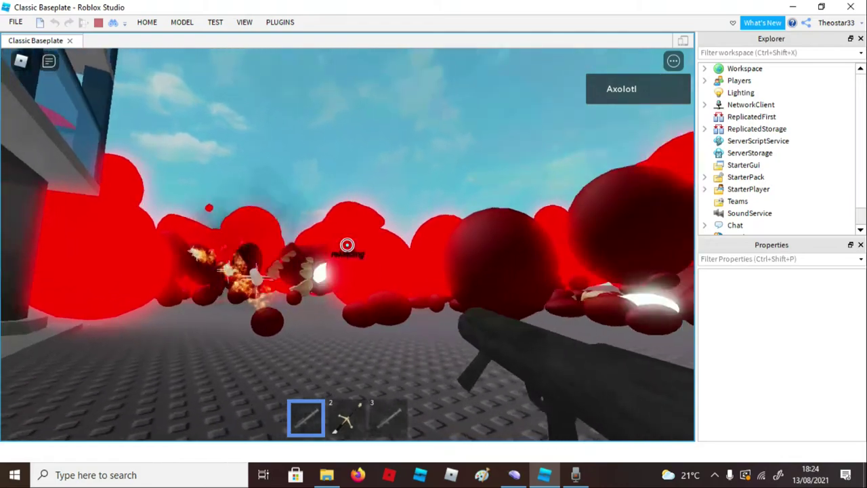
{"action": "left_click", "coordinate": [347, 244]}
{"action": "left_click", "coordinate": [347, 245]}
{"action": "scroll", "coordinate": [347, 244], "scroll_direction": "down", "scroll_amount": 5}
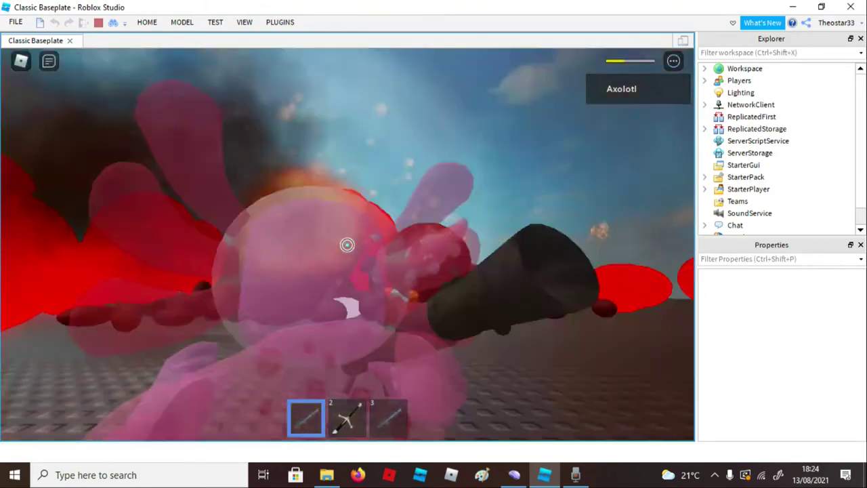
{"action": "left_click", "coordinate": [347, 244]}
{"action": "left_click", "coordinate": [366, 261]}
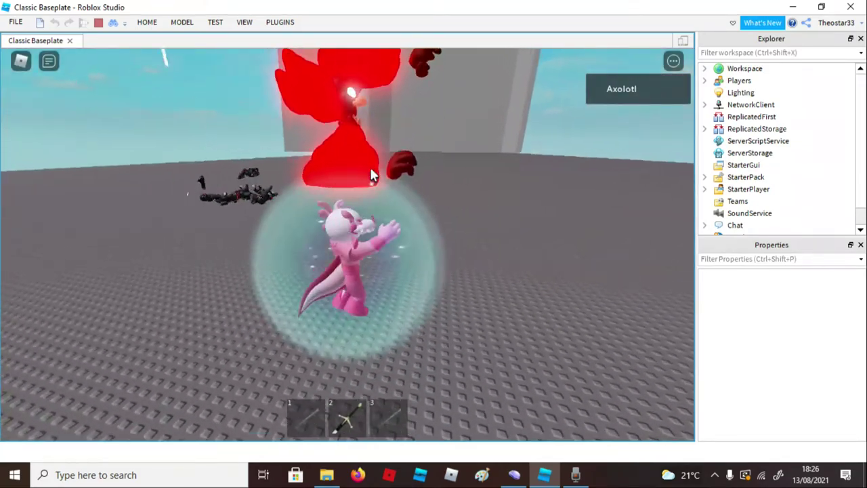
Equip the slot 1 launcher, fire a rocket near the fallen Hank copies and put the launcher away.
{"action": "key", "text": "1"}
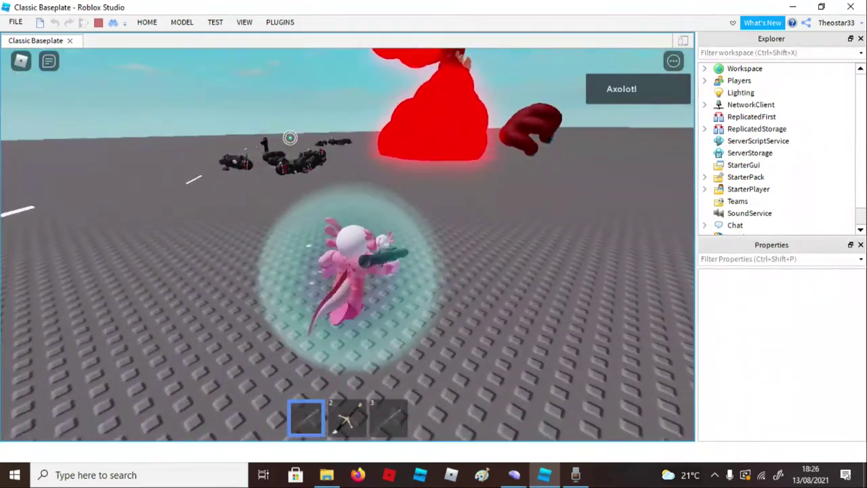
{"action": "left_click", "coordinate": [224, 145]}
{"action": "key", "text": "1"}
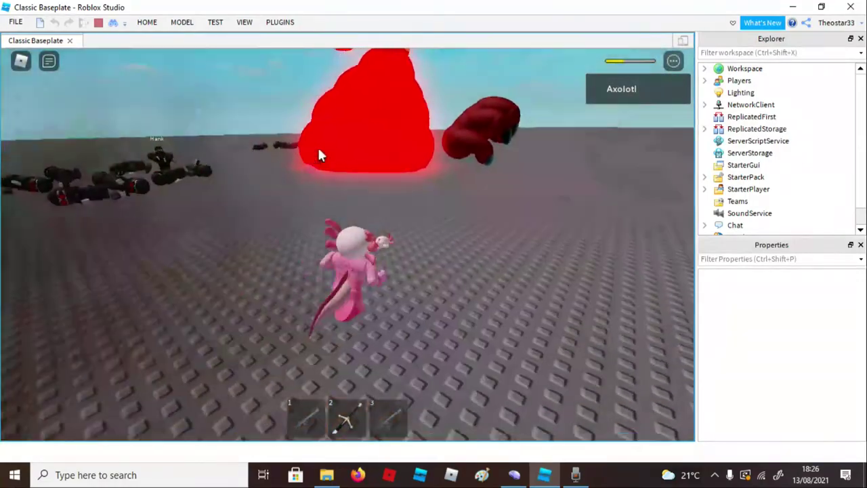
Walk the unarmed character up to and past the large red monster and its clawed hand.
{"action": "key", "text": "d"}
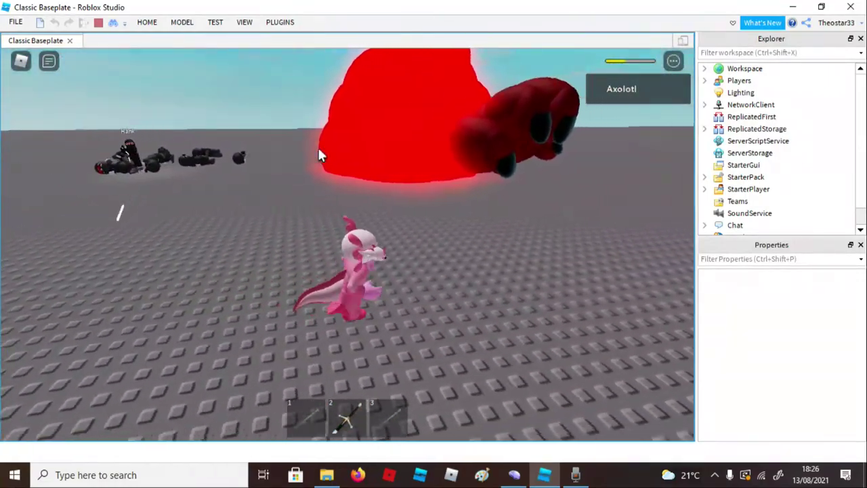
{"action": "key", "text": "d"}
{"action": "right_click_drag", "start_coordinate": [318, 149], "coordinate": [319, 149]}
{"action": "scroll", "coordinate": [319, 149], "scroll_direction": "down", "scroll_amount": 2}
{"action": "key", "text": "d"}
{"action": "key", "text": "w"}
{"action": "scroll", "coordinate": [319, 149], "scroll_direction": "down", "scroll_amount": 3}
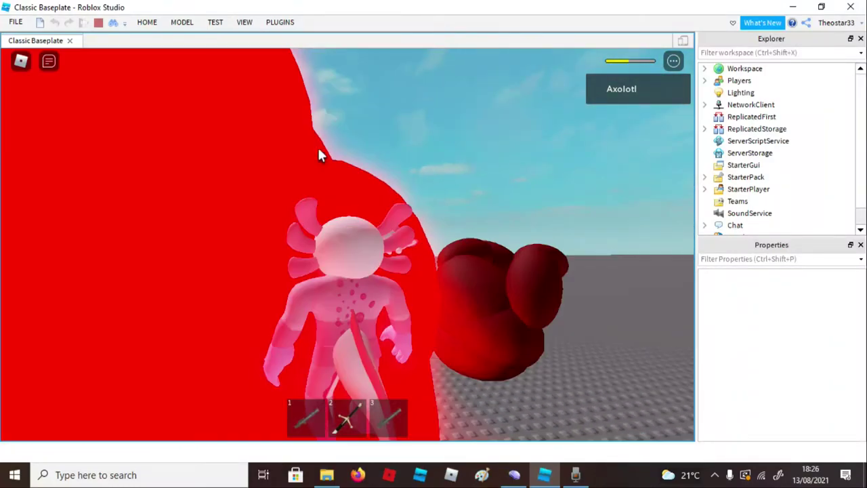
{"action": "scroll", "coordinate": [318, 149], "scroll_direction": "down", "scroll_amount": 5}
{"action": "scroll", "coordinate": [341, 149], "scroll_direction": "up", "scroll_amount": 2}
Equip the slot 1 launcher in first-person view and advance towards Hank at the red monster's base.
{"action": "key", "text": "1"}
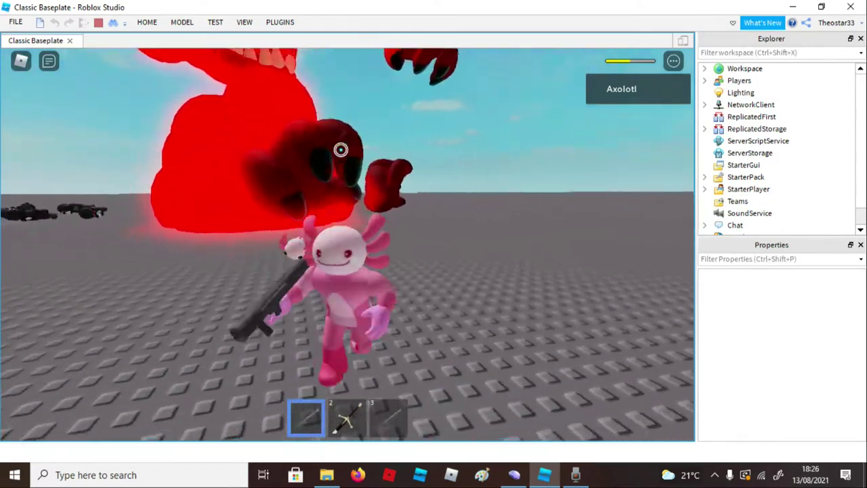
{"action": "scroll", "coordinate": [341, 150], "scroll_direction": "up", "scroll_amount": 5}
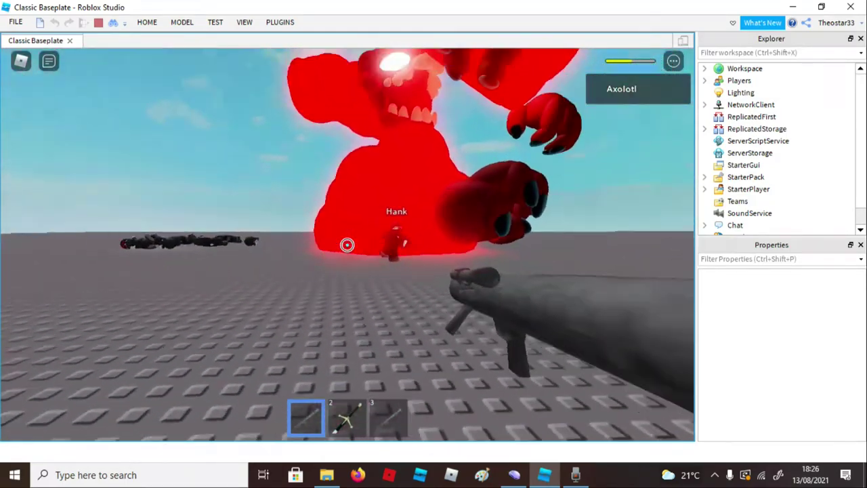
{"action": "key", "text": "2"}
{"action": "key", "text": "1"}
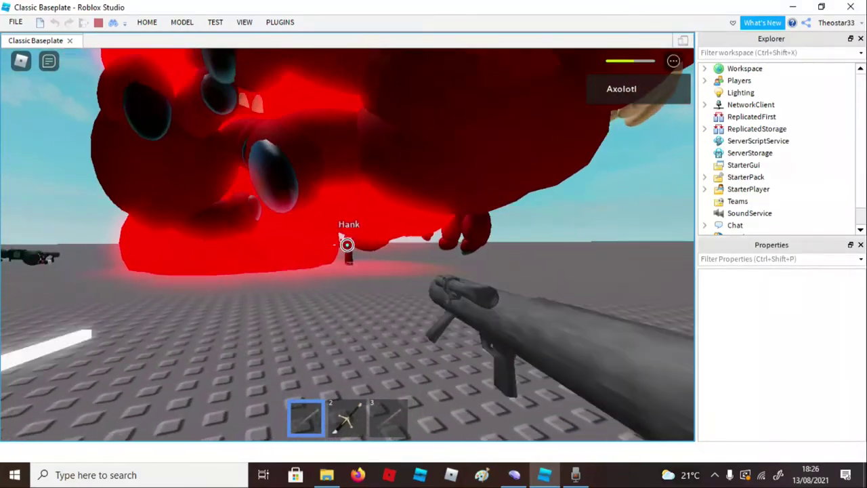
{"action": "key", "text": "w"}
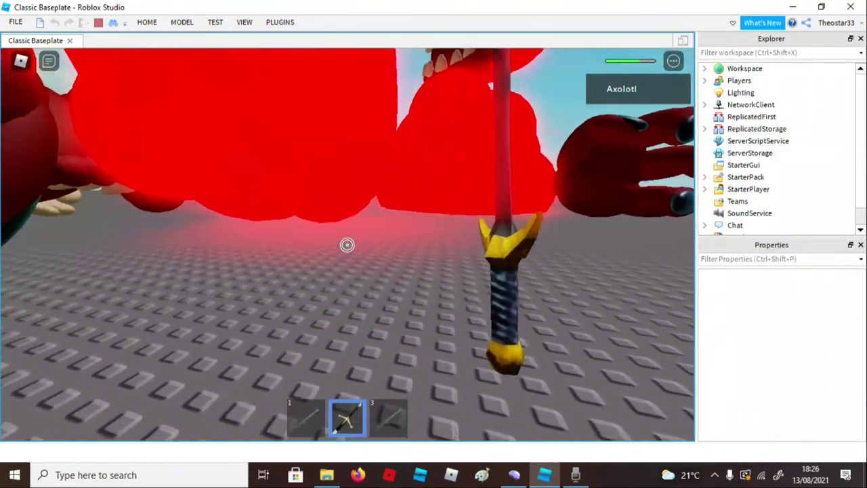
Fight Hank on the open ground beside the red monsters with the slot 2 sword and the slot 1 launcher.
{"action": "left_click", "coordinate": [346, 244]}
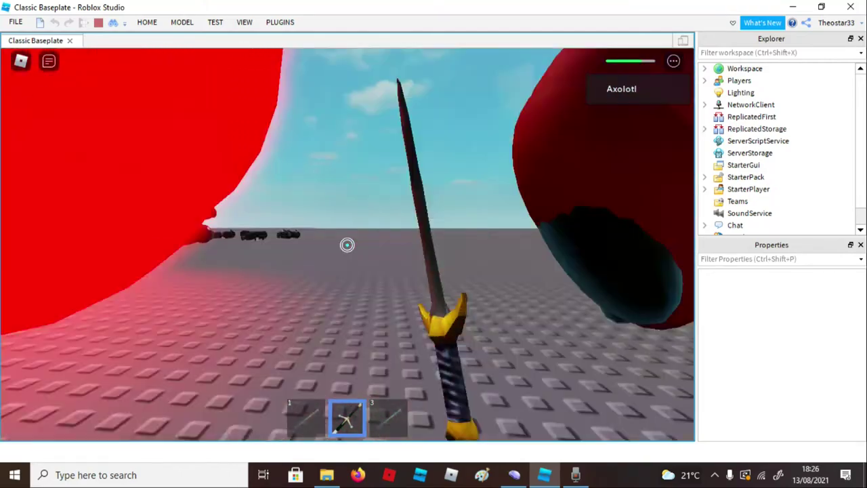
{"action": "scroll", "coordinate": [386, 242], "scroll_direction": "down", "scroll_amount": 8}
{"action": "scroll", "coordinate": [387, 242], "scroll_direction": "down", "scroll_amount": 3}
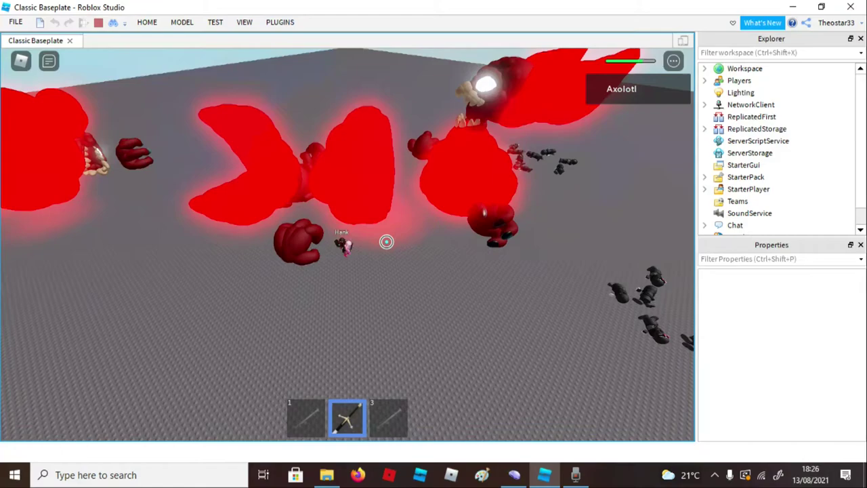
{"action": "scroll", "coordinate": [379, 240], "scroll_direction": "up", "scroll_amount": 2}
{"action": "left_click", "coordinate": [370, 237]}
{"action": "right_click_drag", "start_coordinate": [370, 237], "coordinate": [339, 242]}
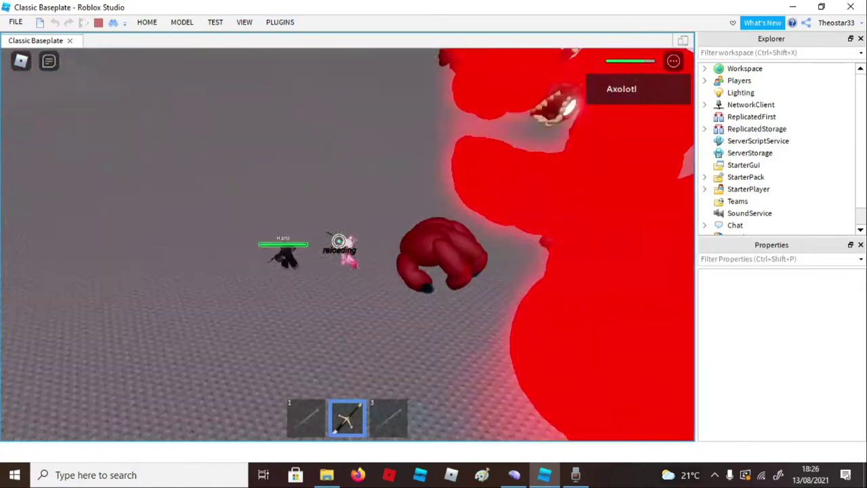
{"action": "key", "text": "w"}
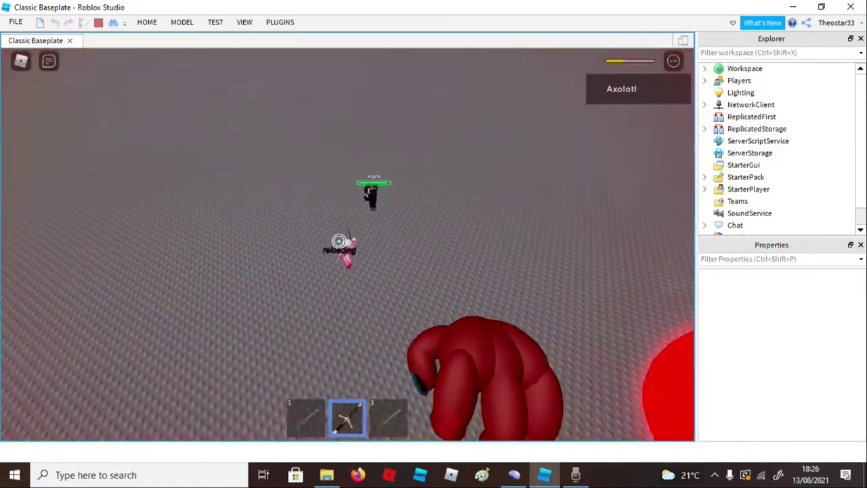
{"action": "left_click", "coordinate": [407, 185]}
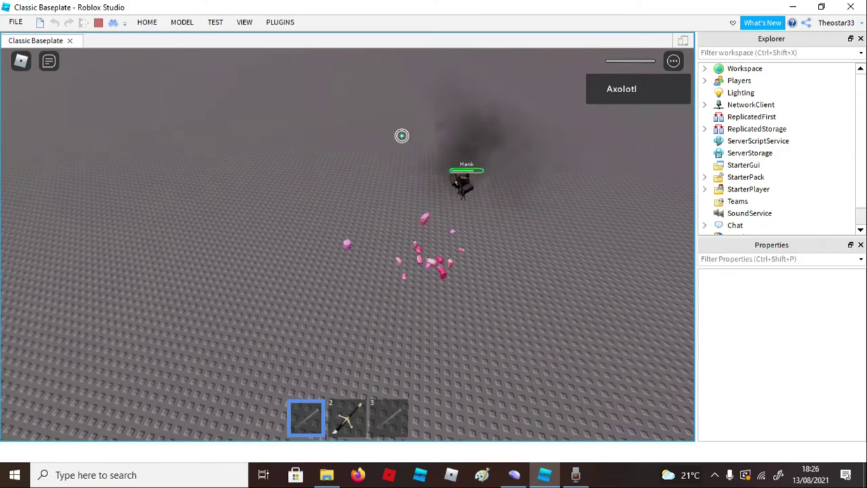
Respawn, equip the slot 2 sword and walk the character over to the fallen Hank copies.
{"action": "right_click_drag", "start_coordinate": [444, 239], "coordinate": [445, 239]}
{"action": "scroll", "coordinate": [444, 240], "scroll_direction": "up", "scroll_amount": 5}
{"action": "scroll", "coordinate": [460, 236], "scroll_direction": "up", "scroll_amount": 3}
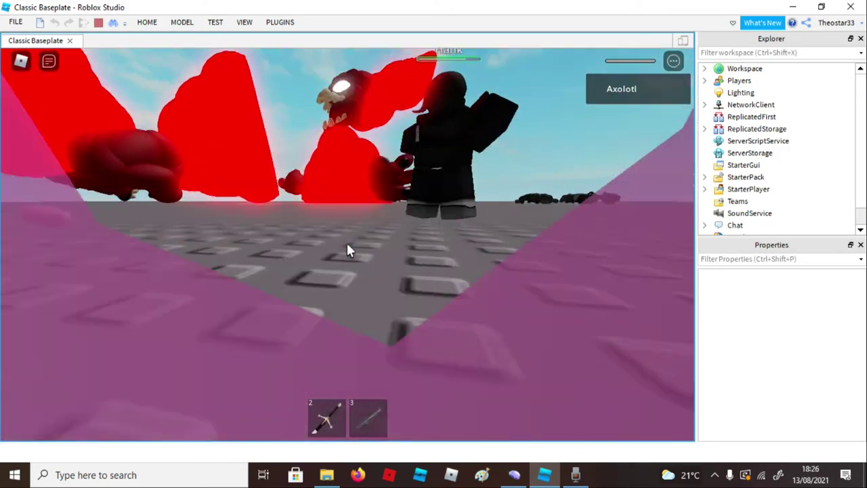
{"action": "key", "text": "1"}
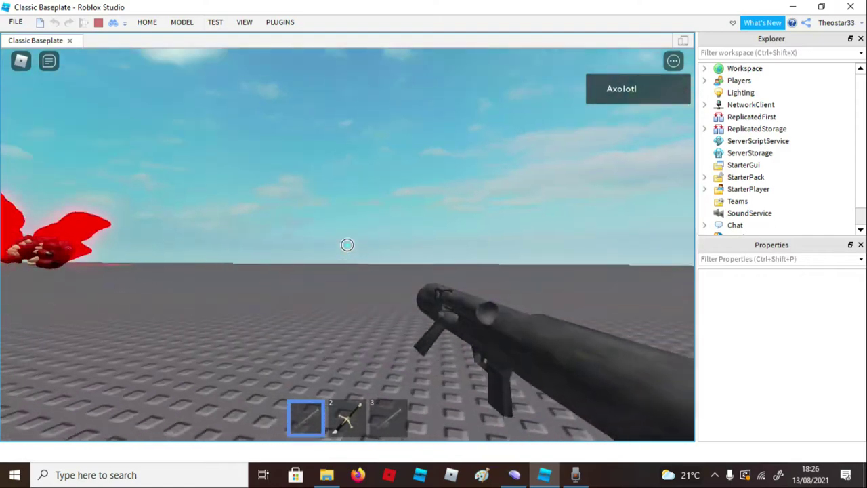
{"action": "key", "text": "2"}
{"action": "scroll", "coordinate": [346, 245], "scroll_direction": "down", "scroll_amount": 10}
{"action": "right_click_drag", "start_coordinate": [242, 272], "coordinate": [231, 276]}
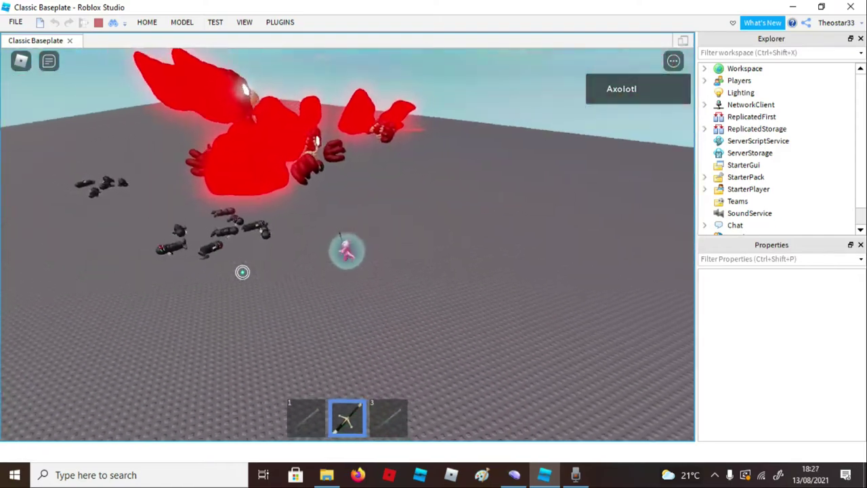
{"action": "scroll", "coordinate": [242, 272], "scroll_direction": "down", "scroll_amount": 2}
{"action": "scroll", "coordinate": [230, 276], "scroll_direction": "up", "scroll_amount": 4}
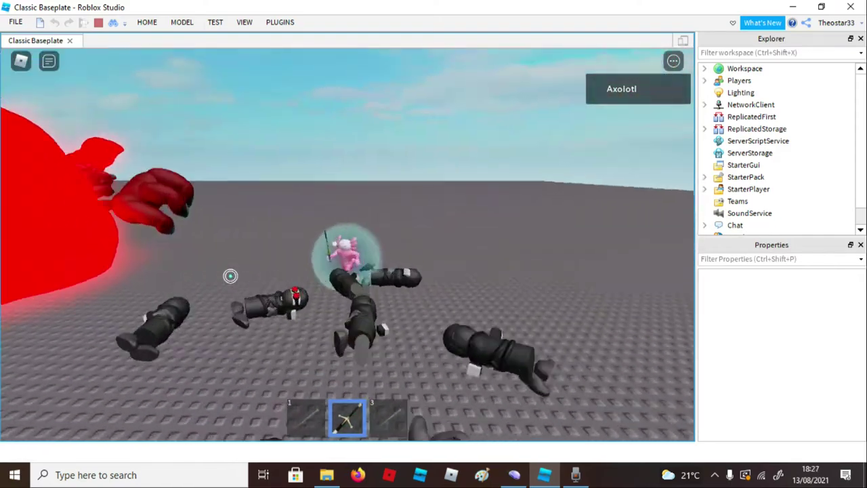
Equip the slot 1 launcher among the fallen Hank copies and fire a rocket into the sky.
{"action": "key", "text": "1"}
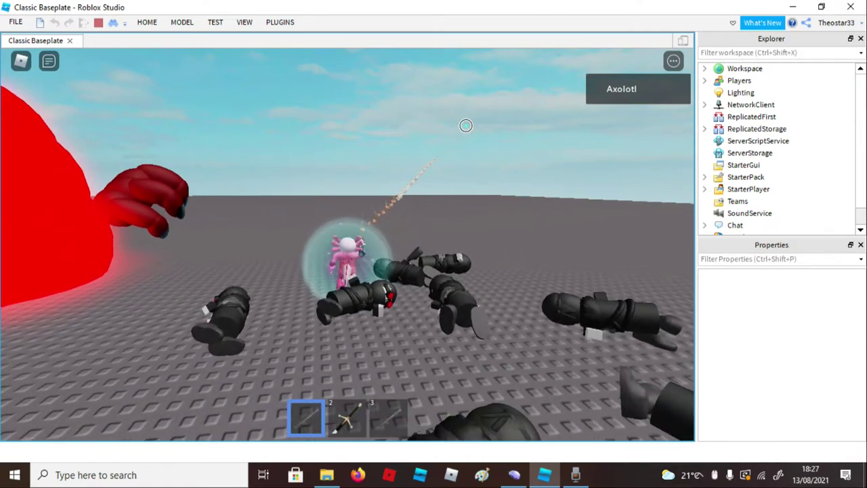
{"action": "key", "text": "a"}
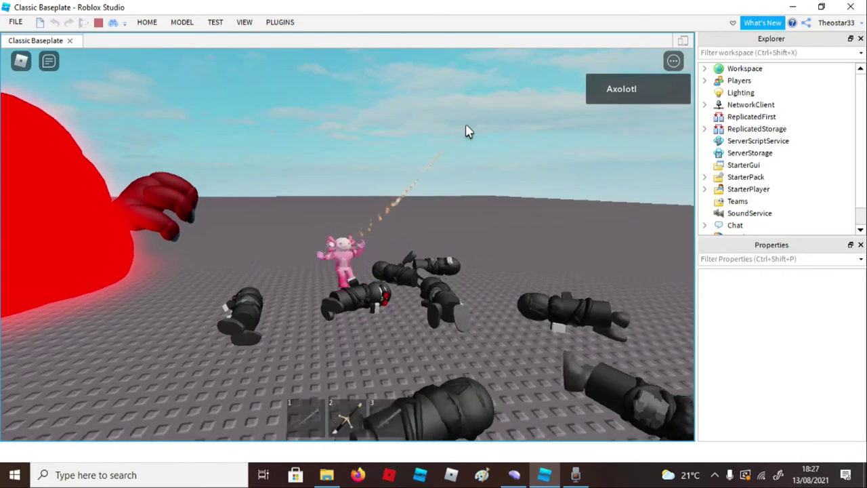
{"action": "key", "text": "1"}
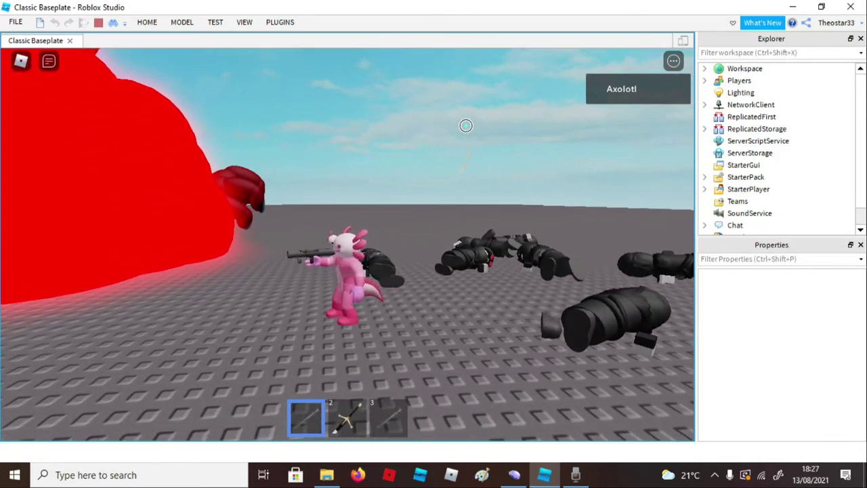
{"action": "key", "text": "s"}
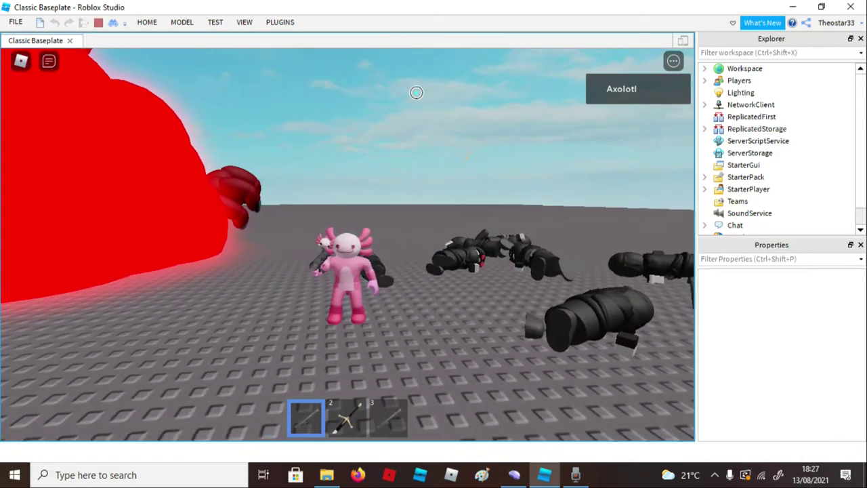
Walk the character with the slot 1 launcher from the fallen Hank copies towards the red monster's hand.
{"action": "right_click_drag", "start_coordinate": [423, 107], "coordinate": [423, 107]}
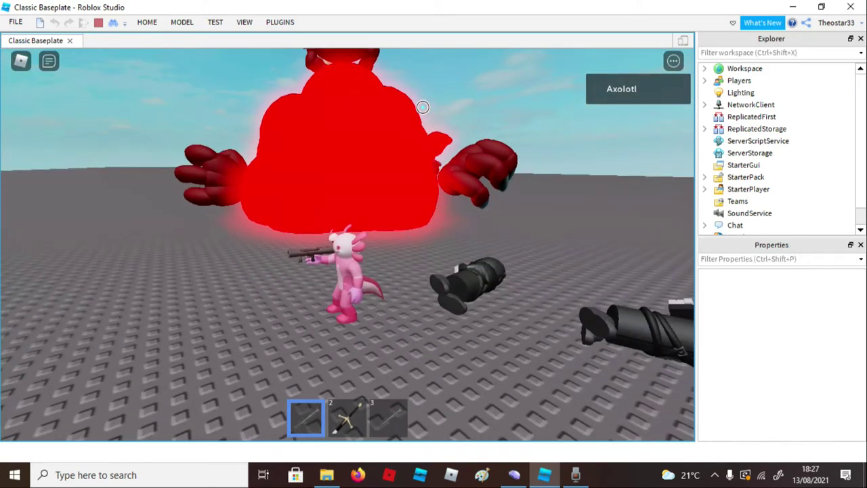
{"action": "key", "text": "s"}
{"action": "key", "text": "w"}
{"action": "right_click_drag", "start_coordinate": [426, 102], "coordinate": [426, 102]}
{"action": "scroll", "coordinate": [426, 103], "scroll_direction": "down", "scroll_amount": 3}
{"action": "key", "text": "w"}
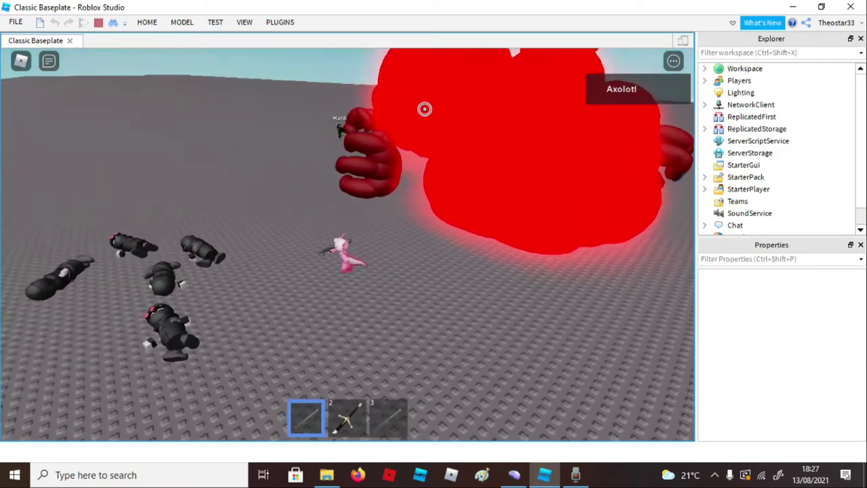
Equip the slot 2 sword and chase the standing Hank past the red monster's clawed hands.
{"action": "key", "text": "2"}
{"action": "key", "text": "w"}
{"action": "key", "text": "d"}
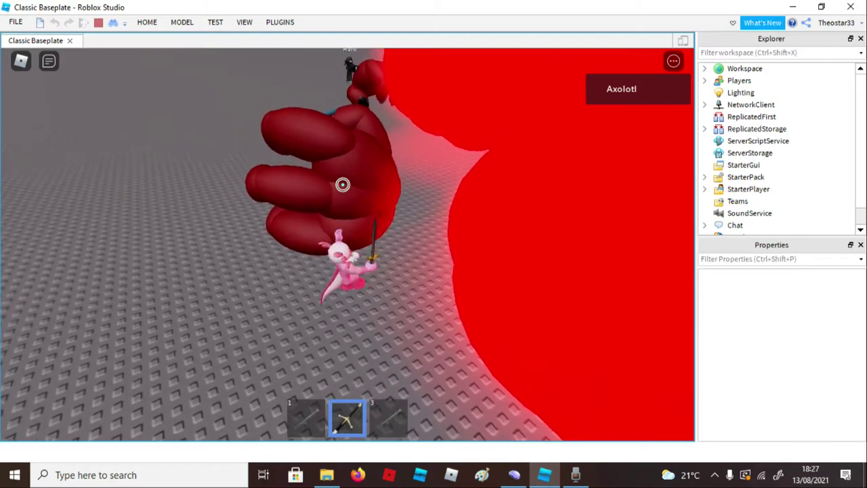
{"action": "key", "text": "w"}
{"action": "key", "text": "d"}
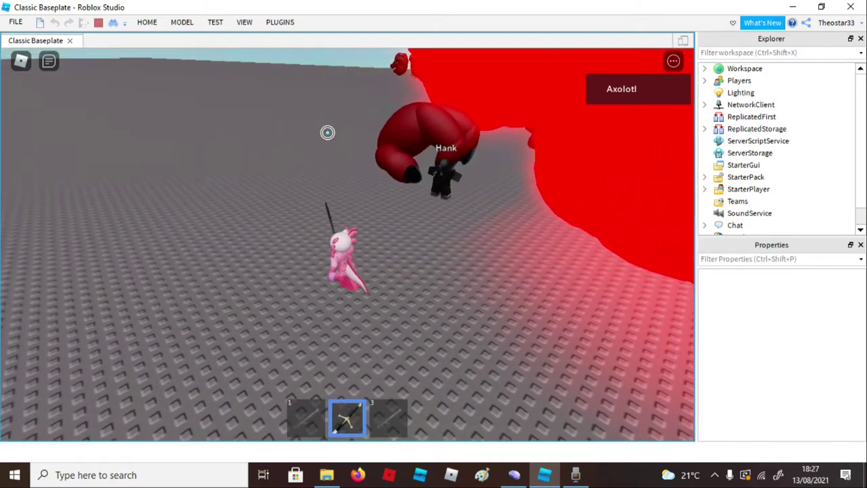
Chase the standing Hank between the red monster's hands and strike him with the slot 2 sword.
{"action": "key", "text": "w"}
{"action": "key", "text": "d"}
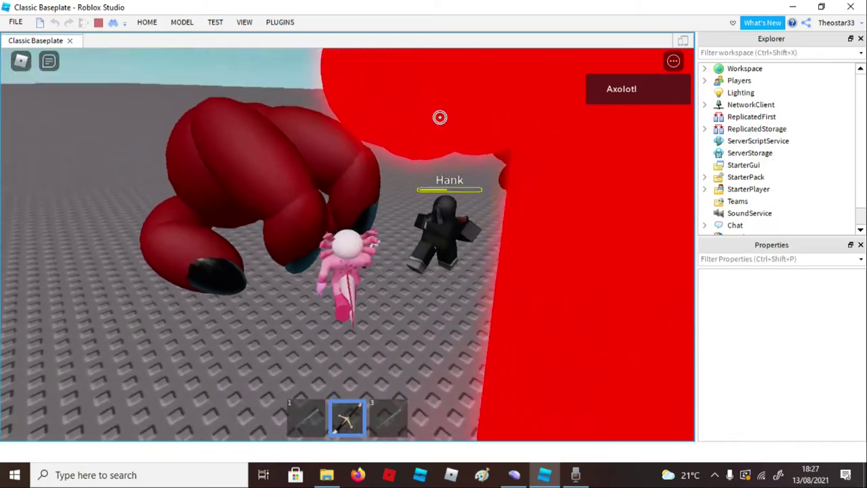
{"action": "key", "text": "w"}
{"action": "left_click", "coordinate": [441, 114]}
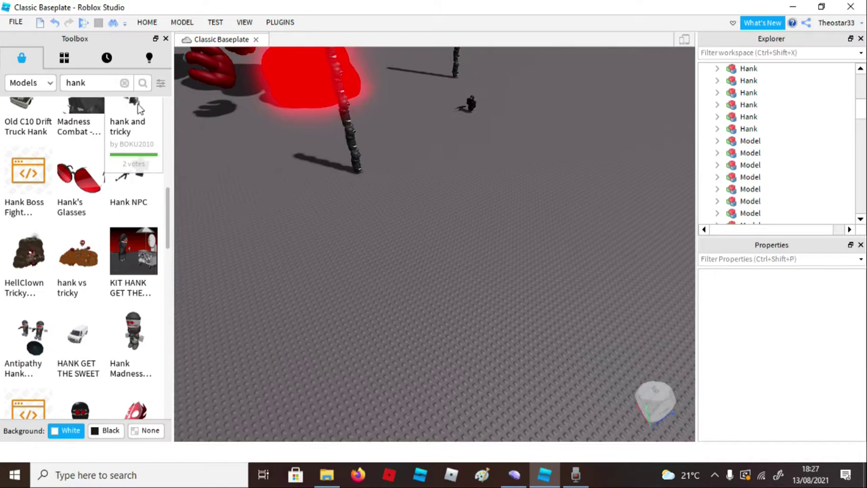
Find the strong hank model in the hank search results, insert it into the workspace and focus on it.
{"action": "scroll", "coordinate": [70, 199], "scroll_direction": "down", "scroll_amount": 5}
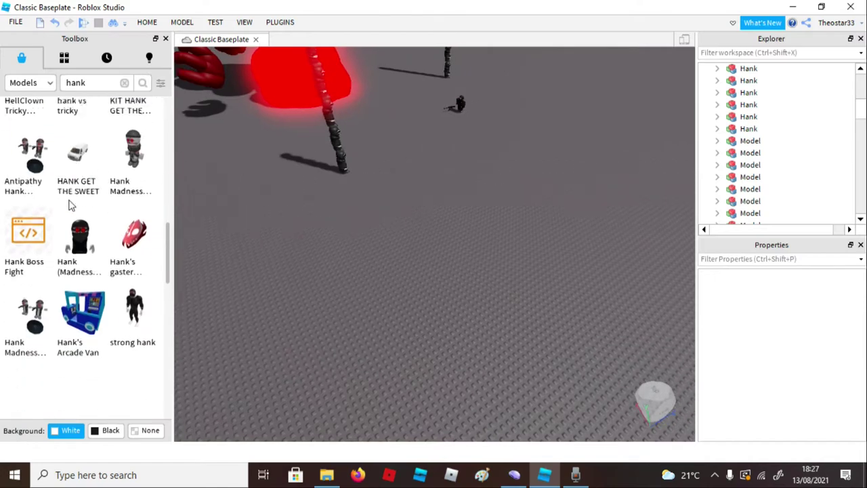
{"action": "scroll", "coordinate": [76, 197], "scroll_direction": "down", "scroll_amount": 6}
{"action": "scroll", "coordinate": [134, 172], "scroll_direction": "up", "scroll_amount": 3}
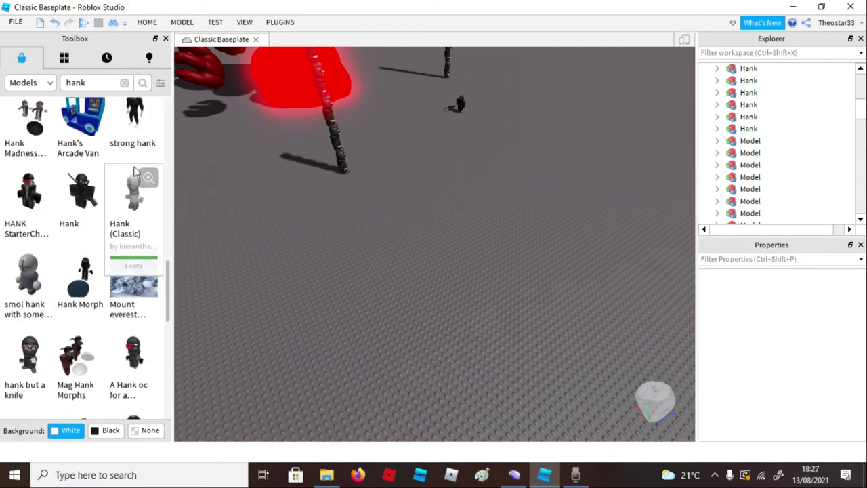
{"action": "left_click", "coordinate": [124, 143]}
{"action": "key", "text": "f"}
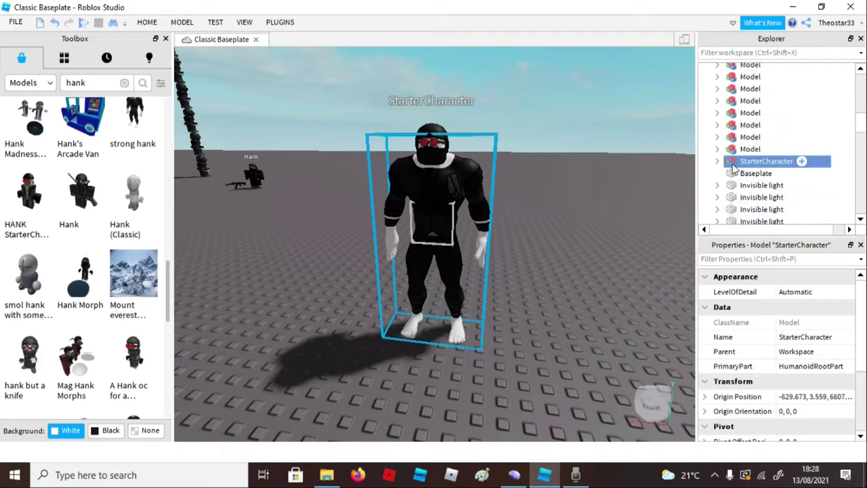
Move the StarterCharacter model from Workspace into StarterPlayer and clear the selection.
{"action": "left_click_drag", "start_coordinate": [757, 190], "coordinate": [757, 187]}
{"action": "scroll", "coordinate": [758, 188], "scroll_direction": "down", "scroll_amount": 10}
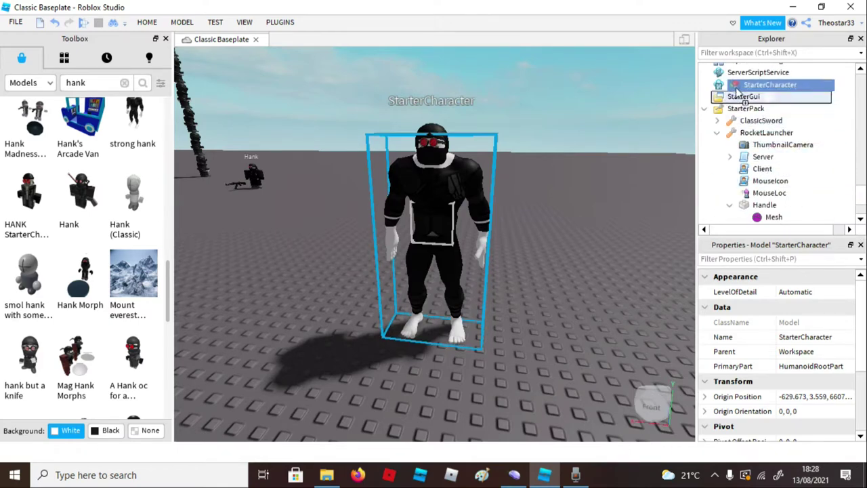
{"action": "left_click_drag", "start_coordinate": [737, 93], "coordinate": [756, 132]}
{"action": "scroll", "coordinate": [756, 132], "scroll_direction": "down", "scroll_amount": 3}
{"action": "left_click_drag", "start_coordinate": [749, 169], "coordinate": [748, 170]}
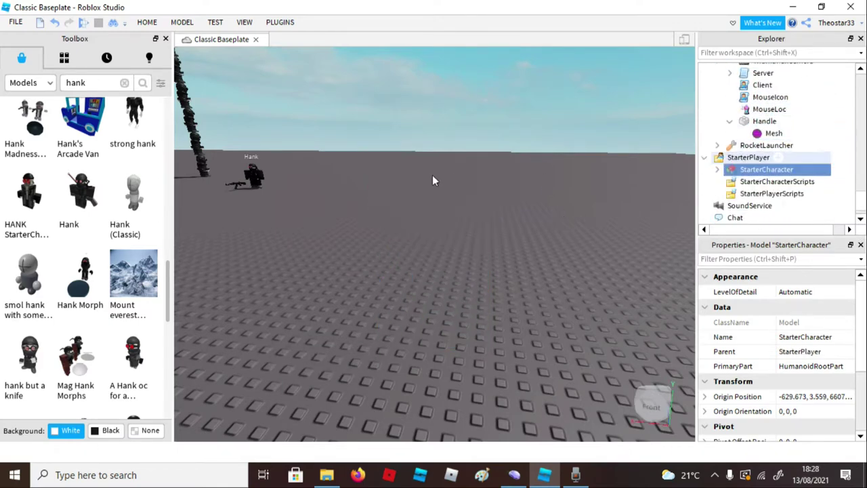
{"action": "left_click", "coordinate": [432, 73]}
Insert the Hank's Arcade Van model near the Hank stack and examine its game screen and coloured buttons.
{"action": "key", "text": "w"}
{"action": "key", "text": "a"}
{"action": "key", "text": "s"}
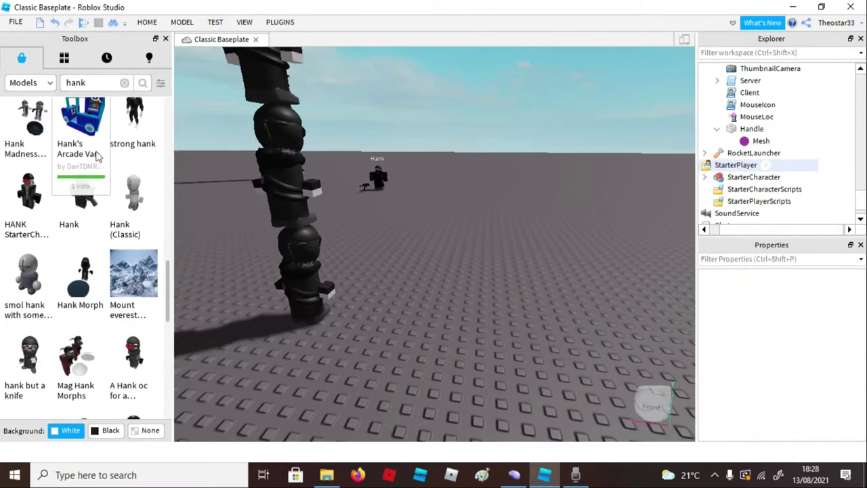
{"action": "right_click_drag", "start_coordinate": [475, 116], "coordinate": [491, 112]}
{"action": "key", "text": "w"}
{"action": "key", "text": "s"}
{"action": "key", "text": "w"}
{"action": "key", "text": "s"}
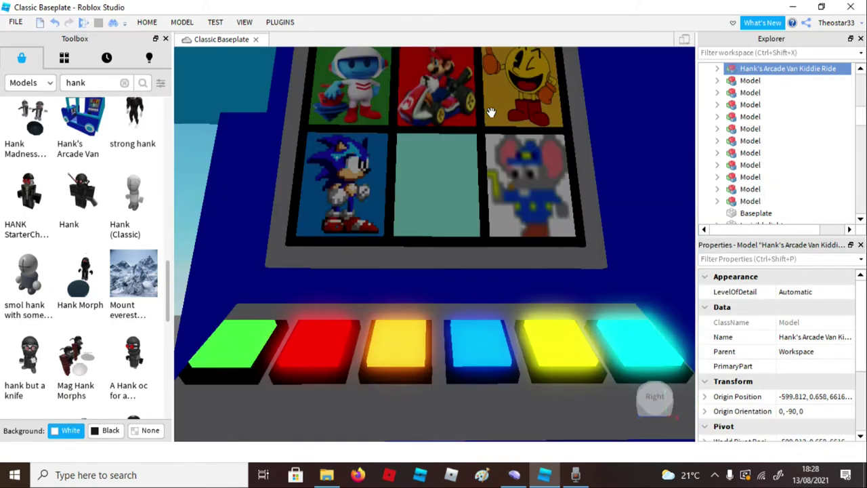
{"action": "key", "text": "w"}
{"action": "key", "text": "s"}
{"action": "mouse_move", "coordinate": [491, 112]}
{"action": "right_mouse_down"}
{"action": "mouse_move", "coordinate": [504, 122]}
{"action": "mouse_move", "coordinate": [502, 106]}
{"action": "right_mouse_up"}
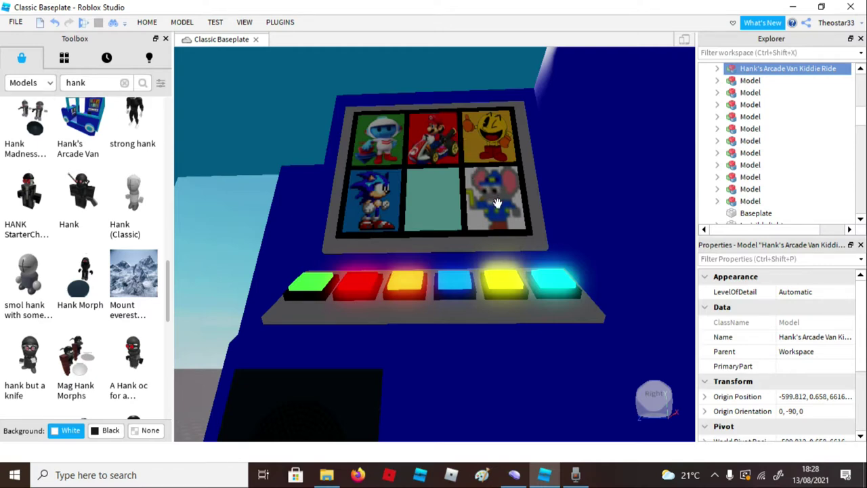
{"action": "scroll", "coordinate": [492, 202], "scroll_direction": "down", "scroll_amount": 10}
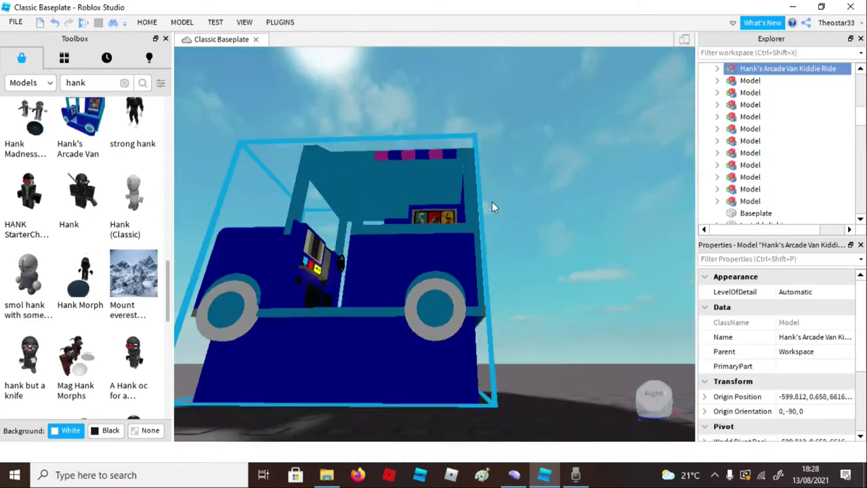
Delete the Hank's Arcade Van Kiddie Ride from the workspace.
{"action": "key", "text": "Delete"}
{"action": "right_click_drag", "start_coordinate": [487, 186], "coordinate": [414, 208]}
{"action": "scroll", "coordinate": [81, 257], "scroll_direction": "down", "scroll_amount": 3}
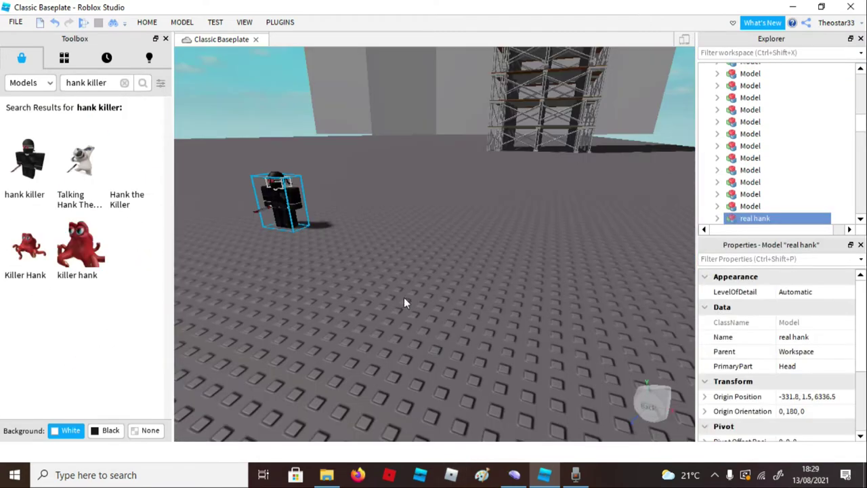
Examine the real hank model, the distant red monster stack and the scaffolded building across the baseplate.
{"action": "left_click", "coordinate": [407, 302]}
{"action": "key", "text": "a"}
{"action": "key", "text": "w"}
{"action": "key", "text": "w"}
{"action": "key", "text": "s"}
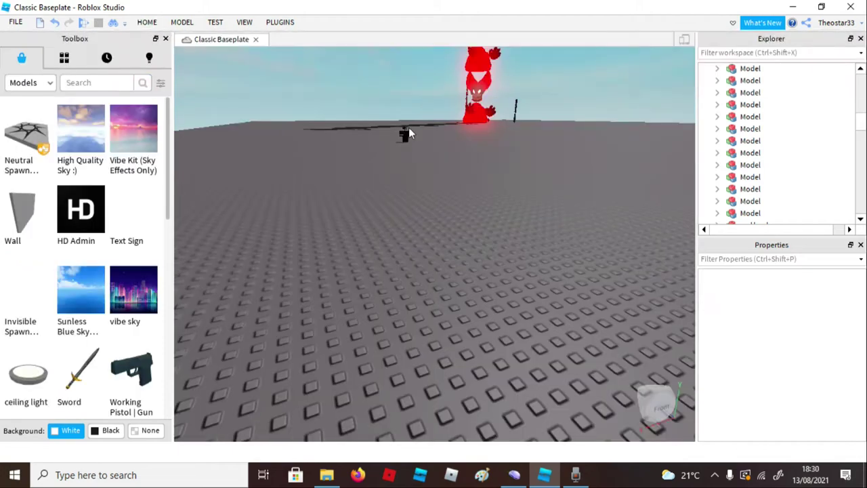
{"action": "left_click", "coordinate": [410, 136]}
{"action": "scroll", "coordinate": [412, 145], "scroll_direction": "up", "scroll_amount": 3}
{"action": "left_click", "coordinate": [548, 177]}
{"action": "key", "text": "d"}
{"action": "right_click_drag", "start_coordinate": [549, 177], "coordinate": [548, 178]}
{"action": "right_click_drag", "start_coordinate": [448, 190], "coordinate": [447, 190]}
{"action": "key", "text": "a"}
{"action": "key", "text": "w"}
{"action": "key", "text": "s"}
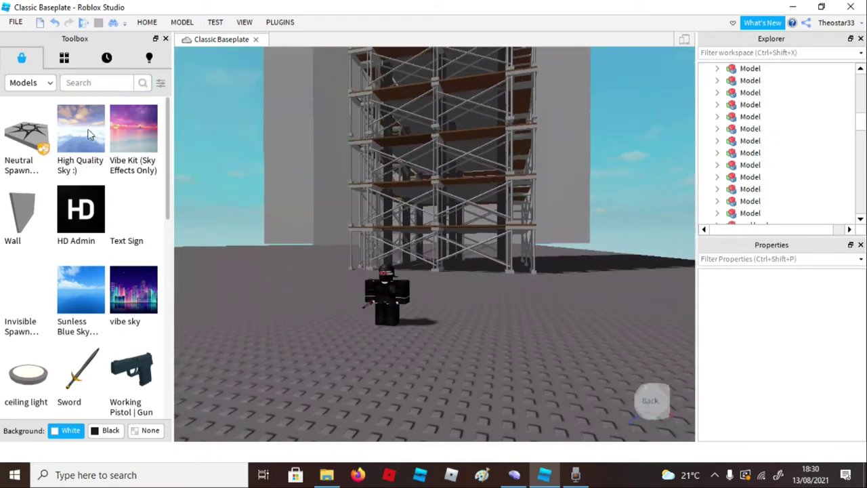
{"action": "scroll", "coordinate": [55, 176], "scroll_direction": "down", "scroll_amount": 3}
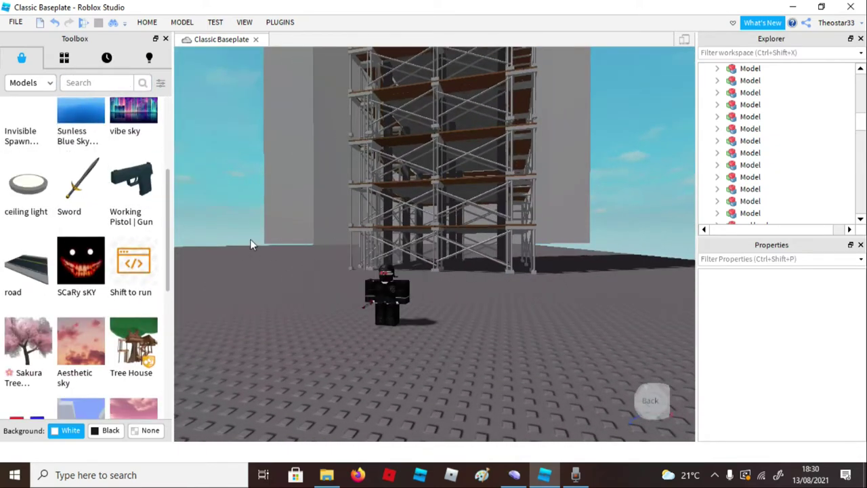
Position the view beside the base of the scaffolded building and start a play test.
{"action": "key", "text": "w"}
{"action": "key", "text": "w"}
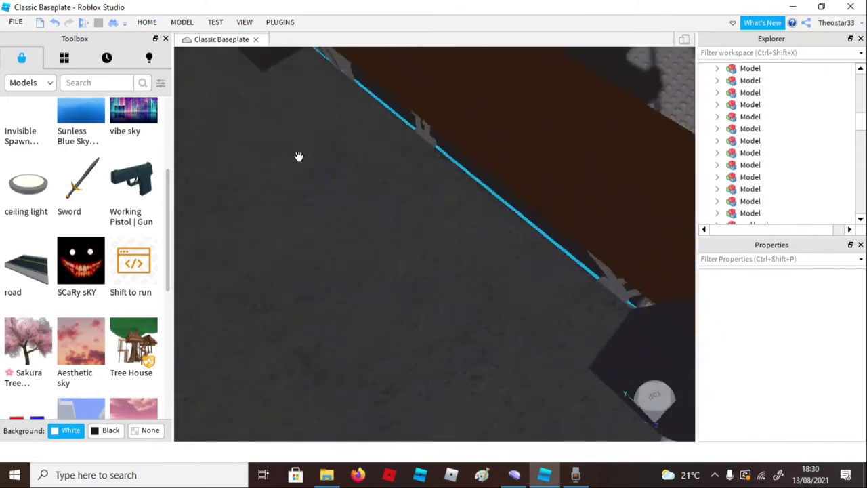
{"action": "left_click", "coordinate": [147, 21]}
{"action": "left_click", "coordinate": [432, 306]}
{"action": "right_click_drag", "start_coordinate": [431, 305], "coordinate": [507, 232]}
{"action": "left_click", "coordinate": [145, 21]}
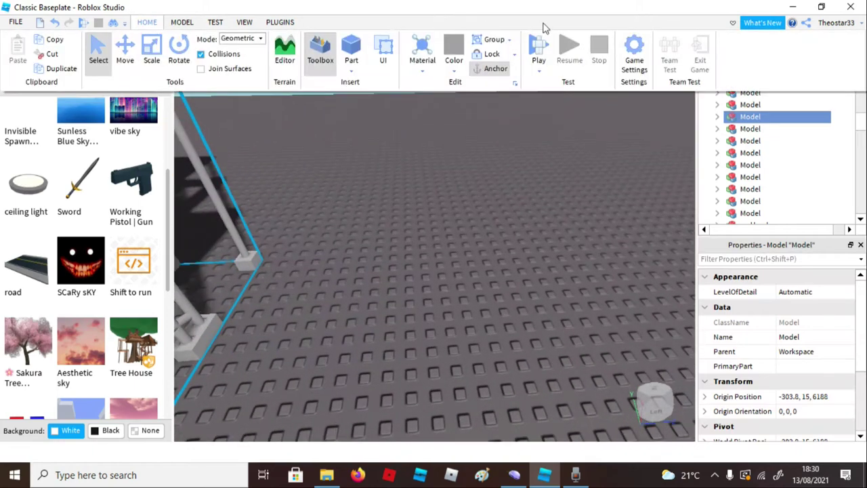
{"action": "key", "text": "F5"}
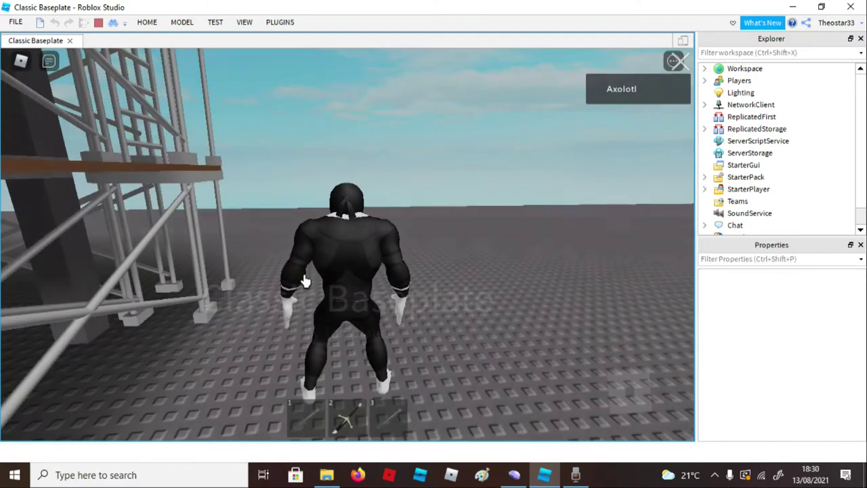
Walk the muscular Hank character away from the scaffolding to the smaller Hank standing in front of the building.
{"action": "right_click_drag", "start_coordinate": [311, 261], "coordinate": [313, 257]}
{"action": "key", "text": "s"}
{"action": "scroll", "coordinate": [311, 261], "scroll_direction": "down", "scroll_amount": 5}
{"action": "key", "text": "d"}
{"action": "key", "text": "a"}
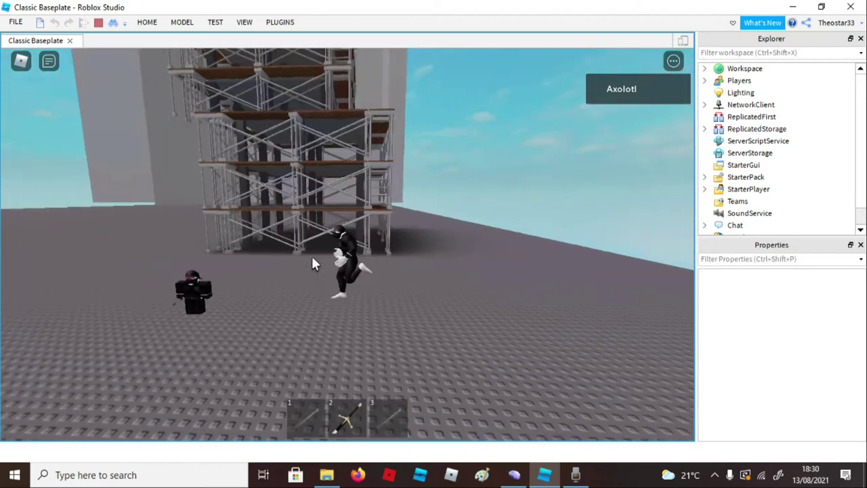
Equip the slot 1 launcher and fire rockets at the smaller Hank in front of the scaffolding.
{"action": "key", "text": "2"}
{"action": "key", "text": "1"}
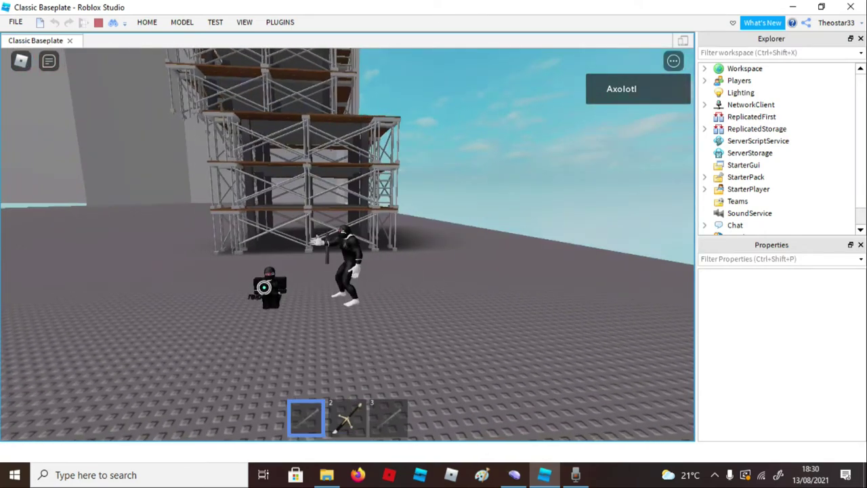
{"action": "key", "text": "d"}
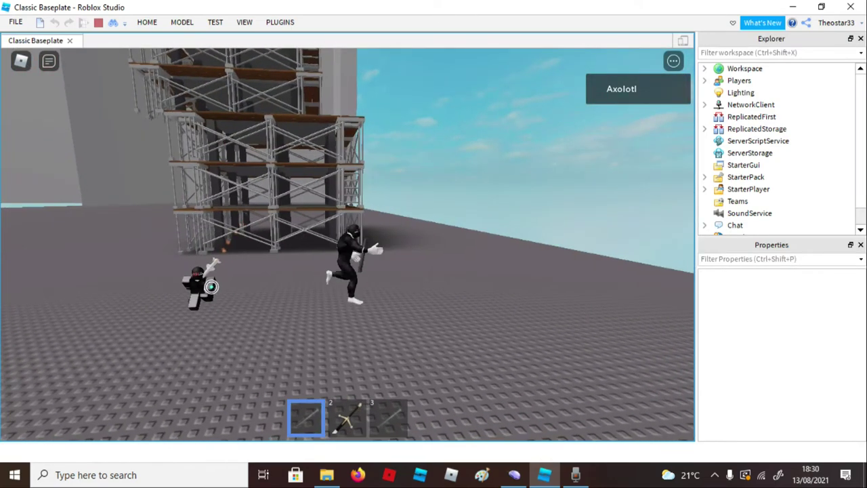
{"action": "left_click", "coordinate": [210, 288]}
{"action": "key", "text": "w"}
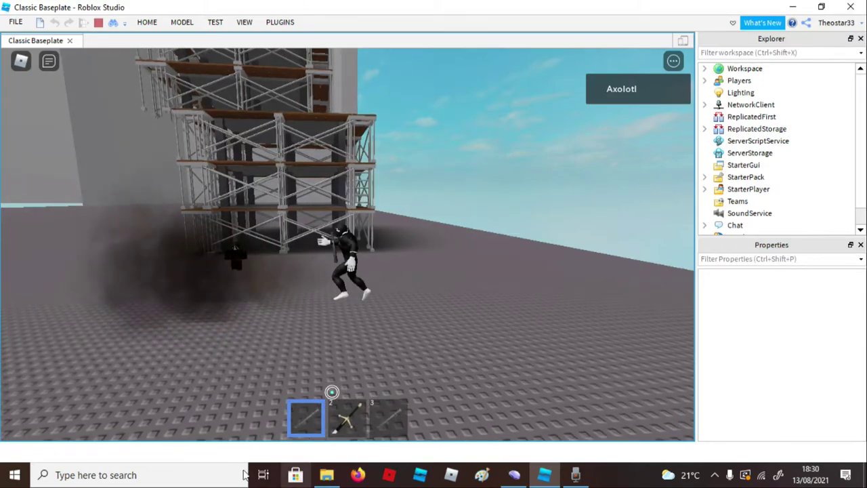
{"action": "left_click", "coordinate": [245, 165]}
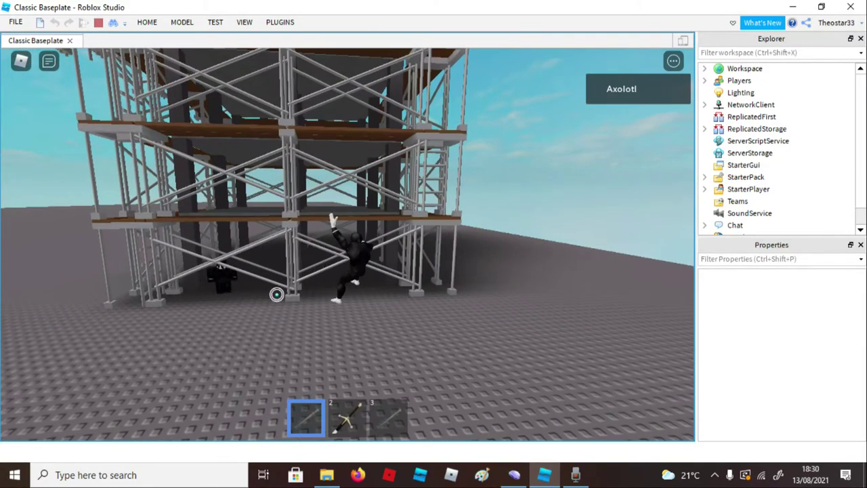
Climb the outside of the scaffolded building level by level, putting the slot 1 launcher away on the way up.
{"action": "key", "text": "w"}
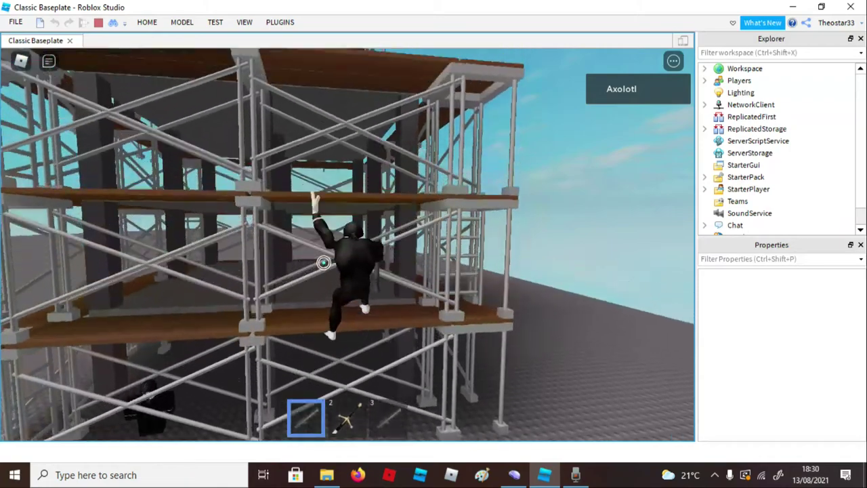
{"action": "key", "text": "w"}
{"action": "key", "text": "1"}
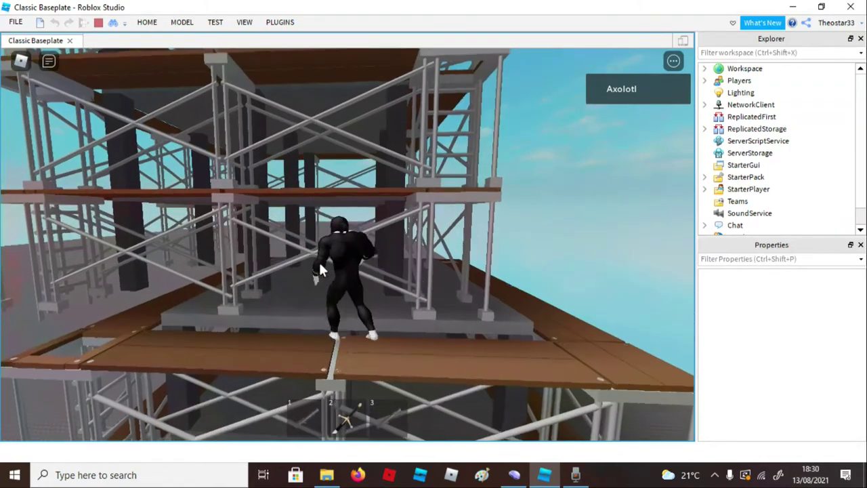
{"action": "key", "text": "w"}
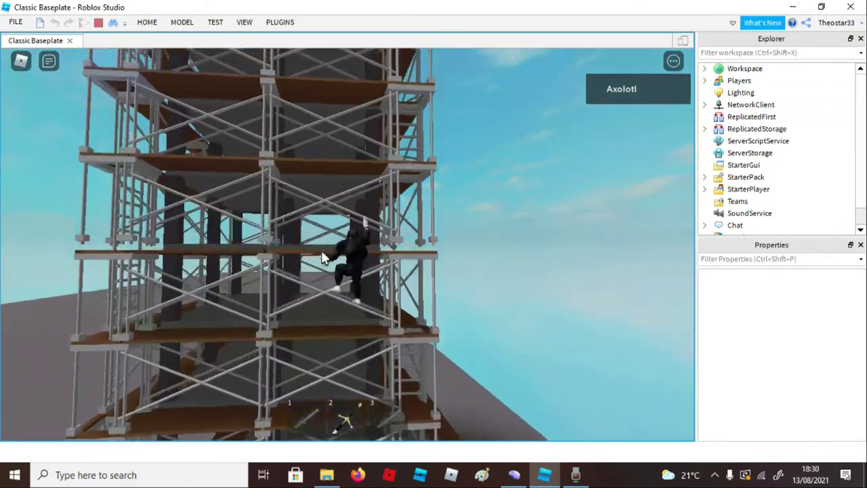
{"action": "key", "text": "w"}
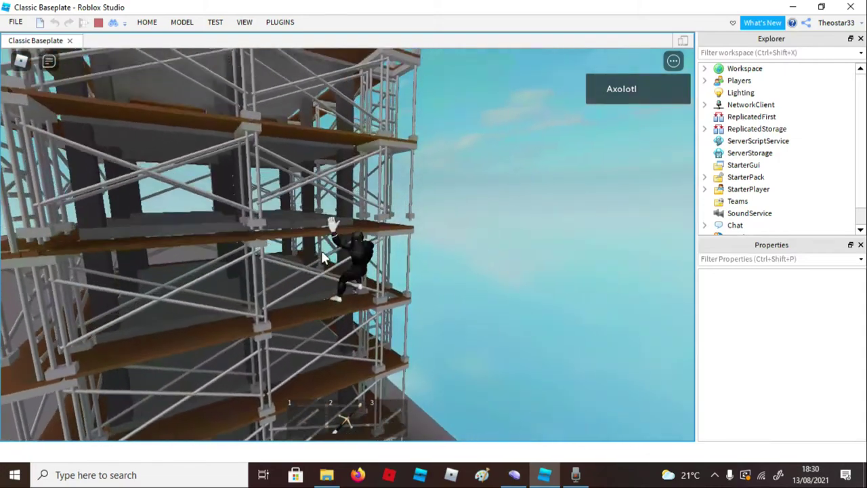
{"action": "key", "text": "w"}
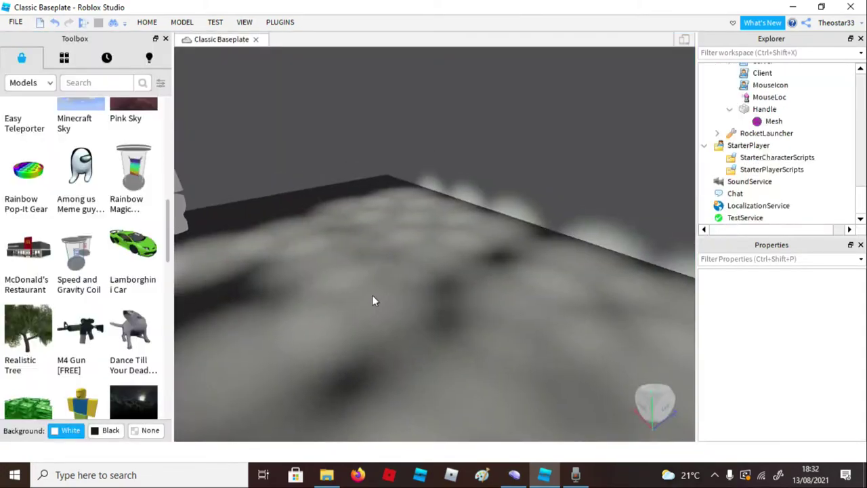
Insert the Among us Meme guy model into the dark room near the bathroom toilet and focus on it.
{"action": "scroll", "coordinate": [372, 295], "scroll_direction": "down", "scroll_amount": 3}
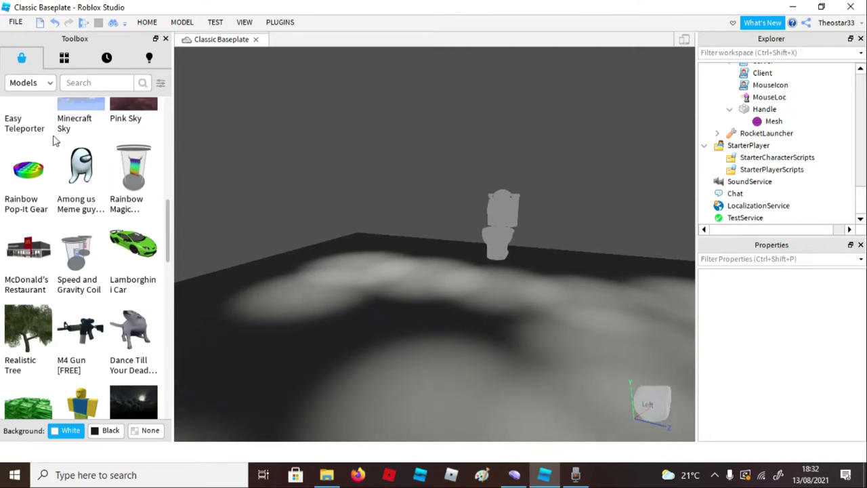
{"action": "left_click_drag", "start_coordinate": [317, 292], "coordinate": [458, 367]}
{"action": "key", "text": "f"}
{"action": "right_click_drag", "start_coordinate": [522, 312], "coordinate": [466, 191]}
{"action": "scroll", "coordinate": [466, 191], "scroll_direction": "down", "scroll_amount": 4}
Scale the Among us Meme guy up in width and depth to about 24 × 26 × 25 studs.
{"action": "left_click_drag", "start_coordinate": [439, 174], "coordinate": [425, 157]}
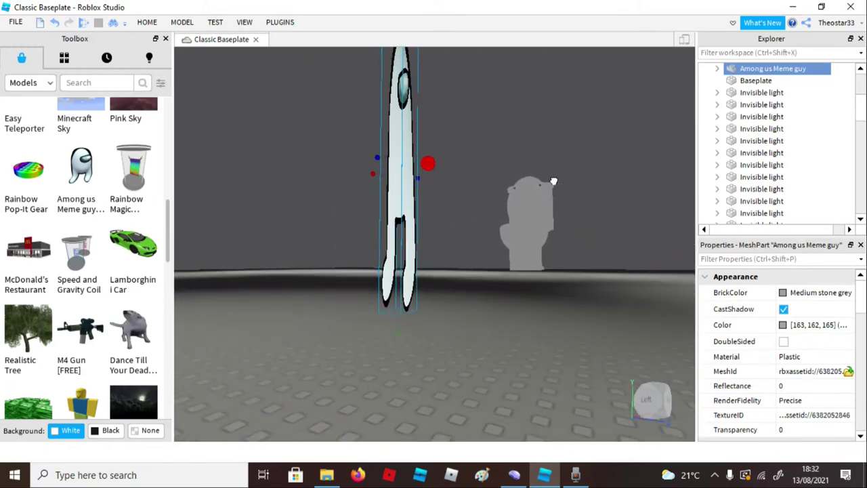
{"action": "left_click_drag", "start_coordinate": [544, 179], "coordinate": [607, 196]}
{"action": "right_click_drag", "start_coordinate": [497, 197], "coordinate": [497, 198]}
{"action": "scroll", "coordinate": [496, 197], "scroll_direction": "down", "scroll_amount": 5}
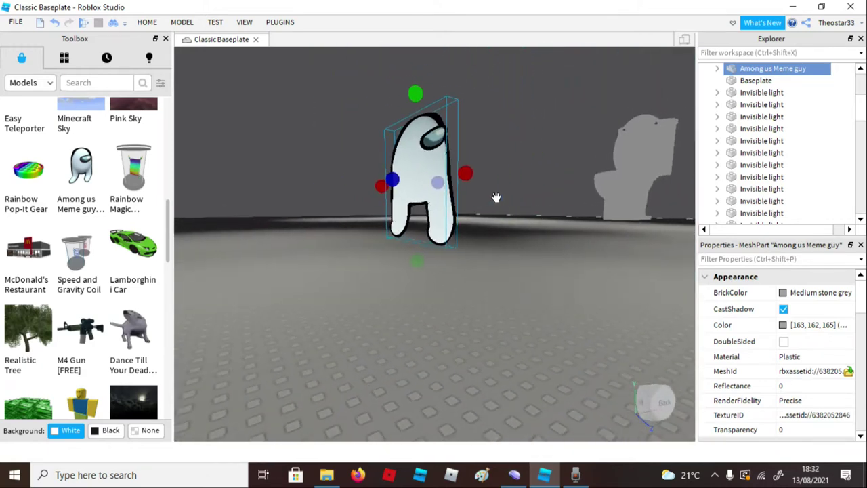
{"action": "left_click_drag", "start_coordinate": [438, 183], "coordinate": [533, 174]}
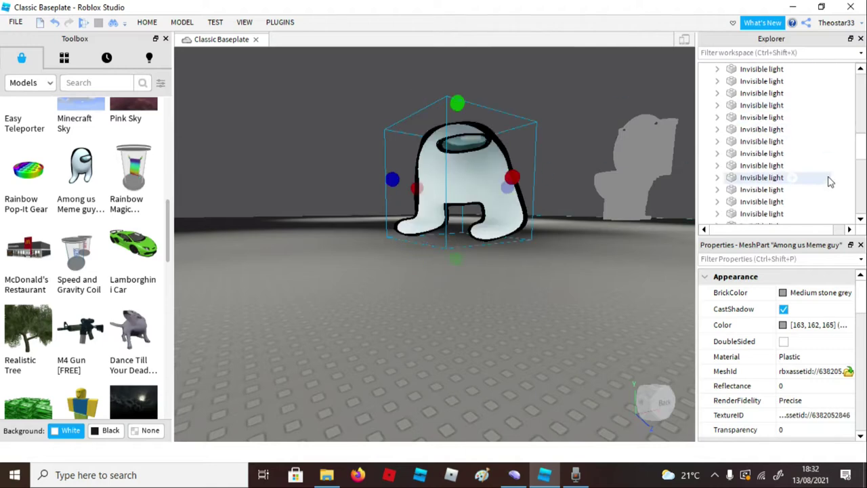
Paste five copies of the Among us Meme guy to build a tall stack rising towards the opening in the roof.
{"action": "scroll", "coordinate": [777, 183], "scroll_direction": "up", "scroll_amount": 8}
{"action": "scroll", "coordinate": [586, 154], "scroll_direction": "up", "scroll_amount": 4}
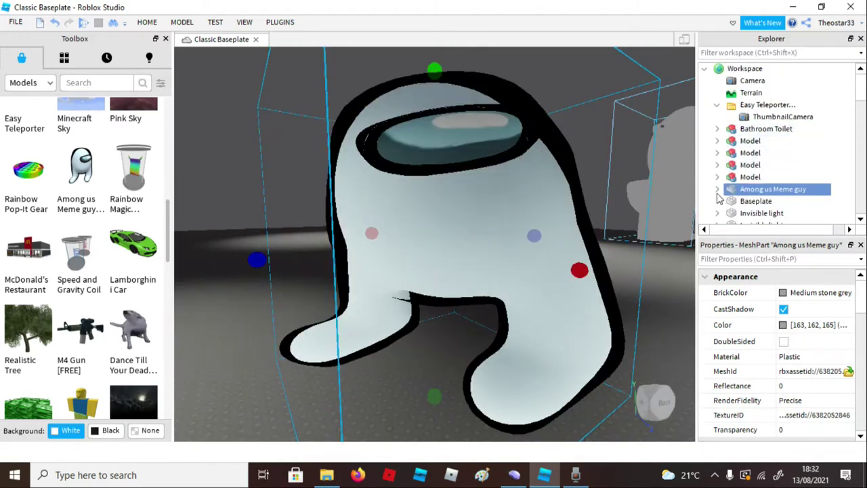
{"action": "scroll", "coordinate": [718, 339], "scroll_direction": "down", "scroll_amount": 10}
{"action": "scroll", "coordinate": [777, 303], "scroll_direction": "up", "scroll_amount": 2}
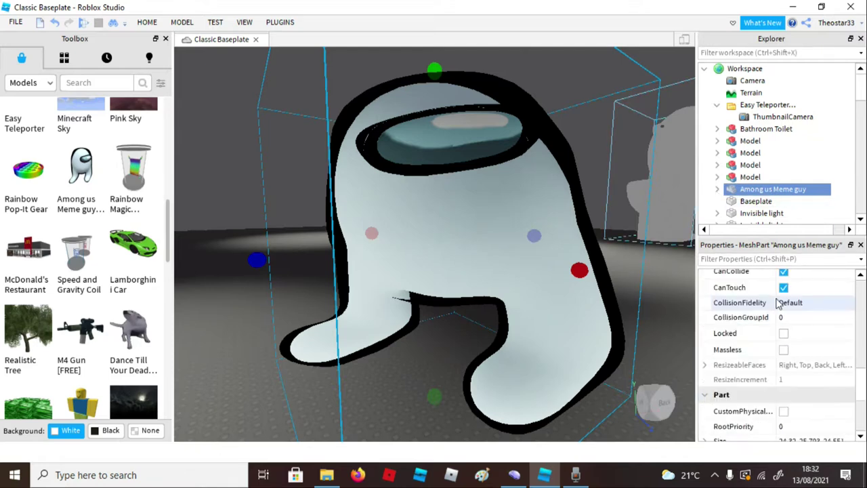
{"action": "left_click", "coordinate": [647, 328]}
{"action": "right_click_drag", "start_coordinate": [647, 328], "coordinate": [647, 327]}
{"action": "left_click", "coordinate": [463, 217]}
{"action": "right_click_drag", "start_coordinate": [464, 216], "coordinate": [480, 184]}
{"action": "key", "text": "ctrl+v"}
{"action": "key", "text": "ctrl+v"}
{"action": "key", "text": "ctrl+v"}
{"action": "key", "text": "ctrl+v"}
{"action": "key", "text": "ctrl+v"}
{"action": "left_click", "coordinate": [465, 129]}
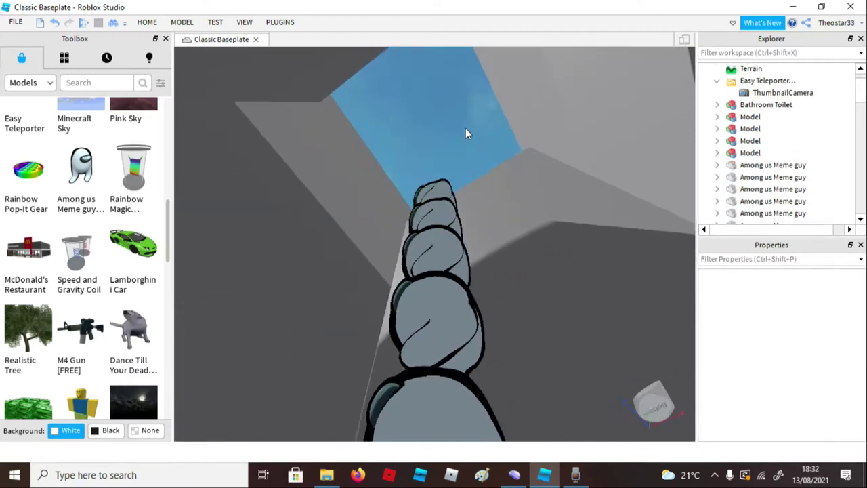
Run the physics simulation without a player character so the Among us Meme guy stack can topple beside the toilet.
{"action": "right_click_drag", "start_coordinate": [465, 128], "coordinate": [465, 128]}
{"action": "key", "text": "a"}
{"action": "left_click", "coordinate": [147, 23]}
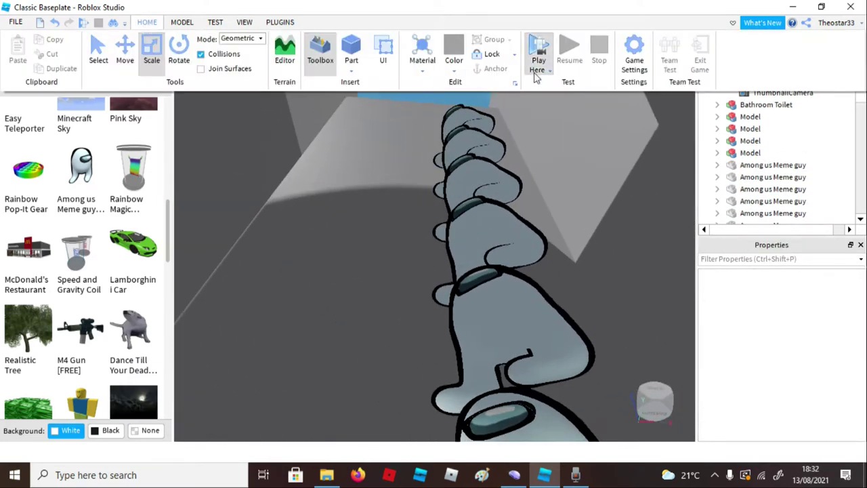
{"action": "left_click", "coordinate": [555, 113]}
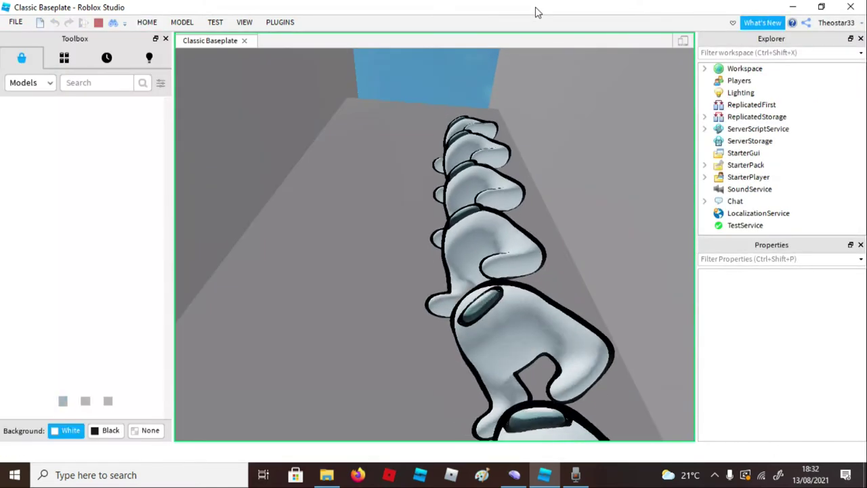
{"action": "key", "text": "s"}
{"action": "right_click_drag", "start_coordinate": [602, 119], "coordinate": [602, 119]}
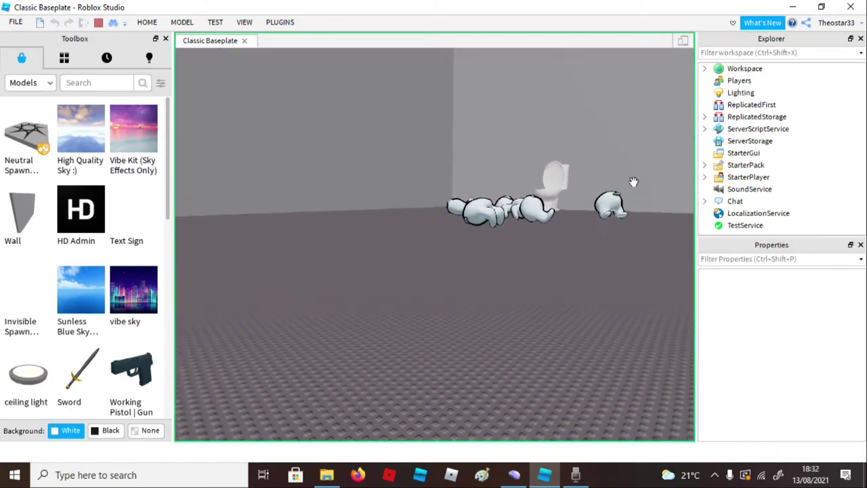
Duplicate the fallen Among us Meme guy beside the toilet repeatedly to build a tall column of copies that spills over the floor.
{"action": "left_click", "coordinate": [609, 202]}
{"action": "key", "text": "ctrl+d"}
{"action": "key", "text": "ctrl+d"}
{"action": "key", "text": "ctrl+d"}
{"action": "key", "text": "ctrl+d"}
{"action": "key", "text": "ctrl+d"}
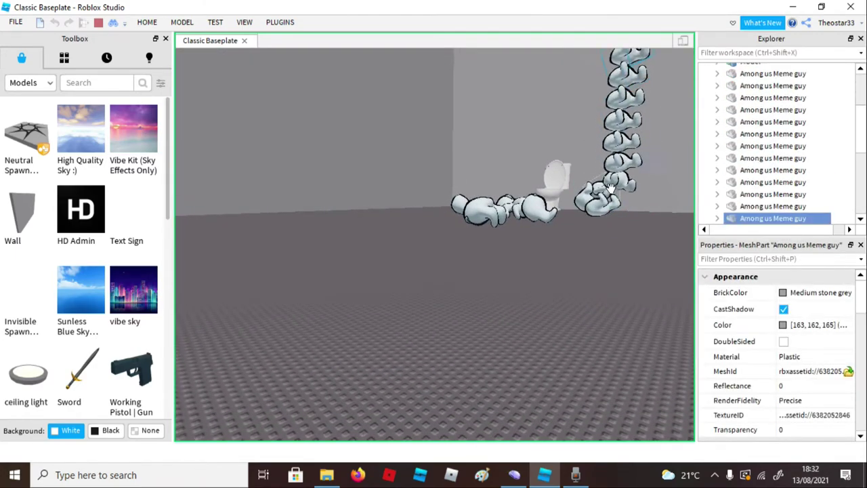
{"action": "right_click_drag", "start_coordinate": [609, 181], "coordinate": [609, 180]}
{"action": "key", "text": "ctrl+d"}
{"action": "key", "text": "ctrl+d"}
{"action": "key", "text": "ctrl+d"}
{"action": "key", "text": "ctrl+d"}
{"action": "key", "text": "ctrl+d"}
{"action": "key", "text": "ctrl+d"}
{"action": "key", "text": "ctrl+d"}
{"action": "key", "text": "ctrl+d"}
{"action": "key", "text": "ctrl+d"}
{"action": "key", "text": "ctrl+d"}
{"action": "right_click_drag", "start_coordinate": [491, 312], "coordinate": [490, 310]}
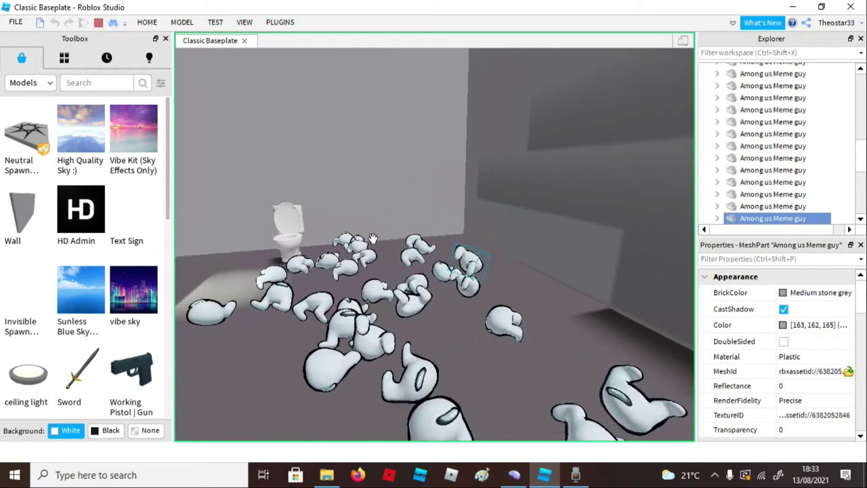
Keep duplicating the selected Among us Meme guy near the room's corner to add another batch of copies to the pile.
{"action": "key", "text": "ctrl+d"}
{"action": "key", "text": "ctrl+d"}
{"action": "key", "text": "ctrl+d"}
{"action": "key", "text": "ctrl+d"}
{"action": "key", "text": "ctrl+d"}
{"action": "key", "text": "ctrl+d"}
{"action": "key", "text": "ctrl+d"}
{"action": "key", "text": "ctrl+d"}
{"action": "right_click_drag", "start_coordinate": [394, 192], "coordinate": [394, 190]}
{"action": "key", "text": "ctrl+d"}
{"action": "key", "text": "ctrl+d"}
{"action": "key", "text": "ctrl+d"}
{"action": "key", "text": "ctrl+d"}
{"action": "key", "text": "ctrl+d"}
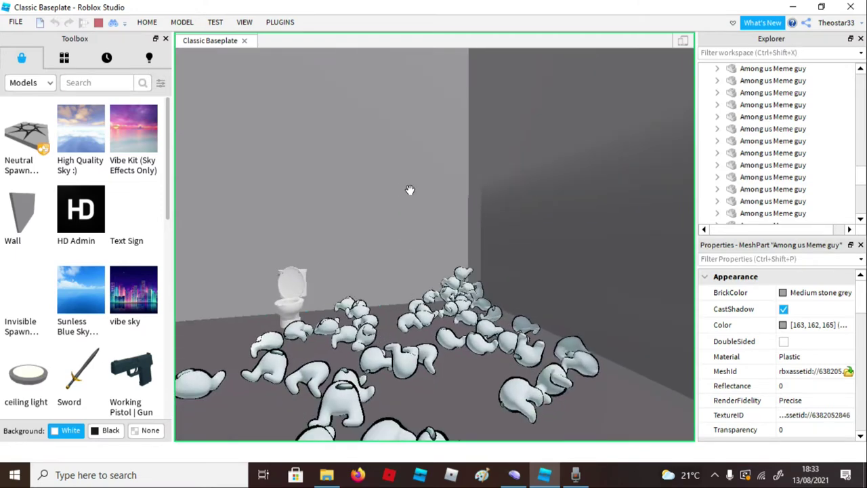
Select an Among us Meme guy in the middle of the pile and duplicate it repeatedly into a new tall column.
{"action": "left_click", "coordinate": [380, 369]}
{"action": "key", "text": "ctrl+d"}
{"action": "key", "text": "ctrl+d"}
{"action": "key", "text": "ctrl+d"}
{"action": "key", "text": "ctrl+d"}
{"action": "key", "text": "ctrl+d"}
{"action": "key", "text": "ctrl+d"}
{"action": "key", "text": "ctrl+d"}
{"action": "key", "text": "ctrl+d"}
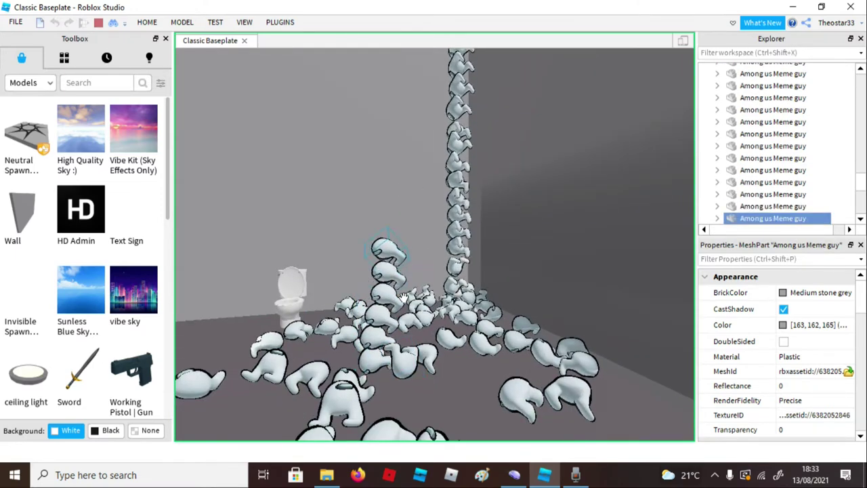
{"action": "key", "text": "ctrl+d"}
{"action": "key", "text": "ctrl+d"}
{"action": "key", "text": "ctrl+d"}
{"action": "key", "text": "ctrl+d"}
{"action": "key", "text": "ctrl+d"}
{"action": "key", "text": "ctrl+d"}
{"action": "key", "text": "ctrl+d"}
{"action": "key", "text": "ctrl+d"}
{"action": "key", "text": "ctrl+d"}
{"action": "key", "text": "ctrl+d"}
{"action": "key", "text": "ctrl+d"}
{"action": "key", "text": "ctrl+d"}
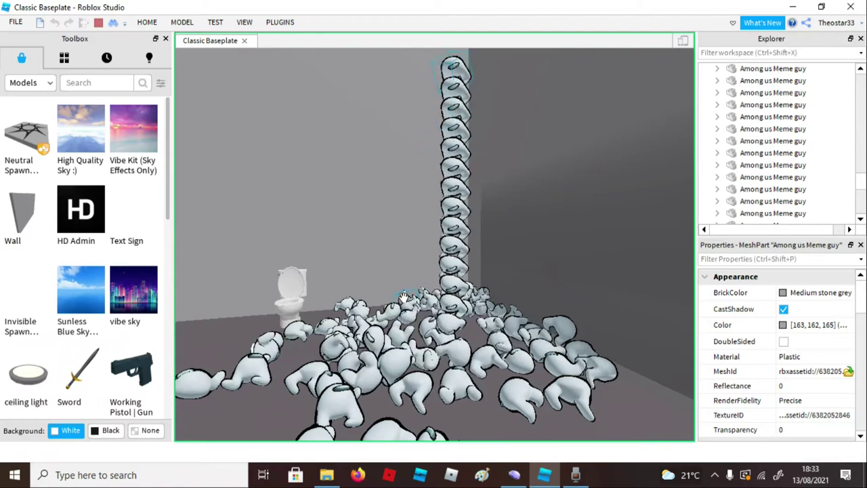
{"action": "key", "text": "ctrl+d"}
{"action": "key", "text": "ctrl+d"}
Extend the pile across the open floor with further duplicates of the Among us Meme guy.
{"action": "right_click_drag", "start_coordinate": [412, 282], "coordinate": [413, 282]}
{"action": "key", "text": "ctrl+d"}
{"action": "key", "text": "ctrl+d"}
{"action": "key", "text": "ctrl+d"}
{"action": "key", "text": "ctrl+d"}
{"action": "key", "text": "ctrl+d"}
{"action": "key", "text": "ctrl+d"}
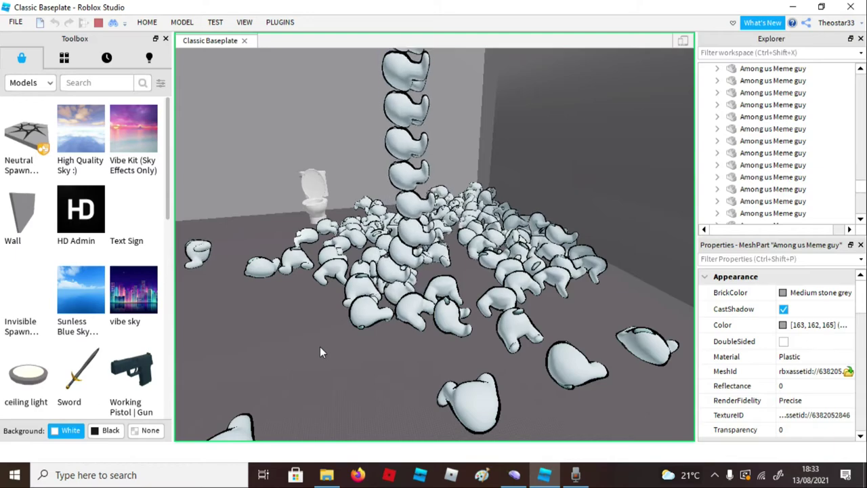
{"action": "right_click_drag", "start_coordinate": [499, 176], "coordinate": [493, 209]}
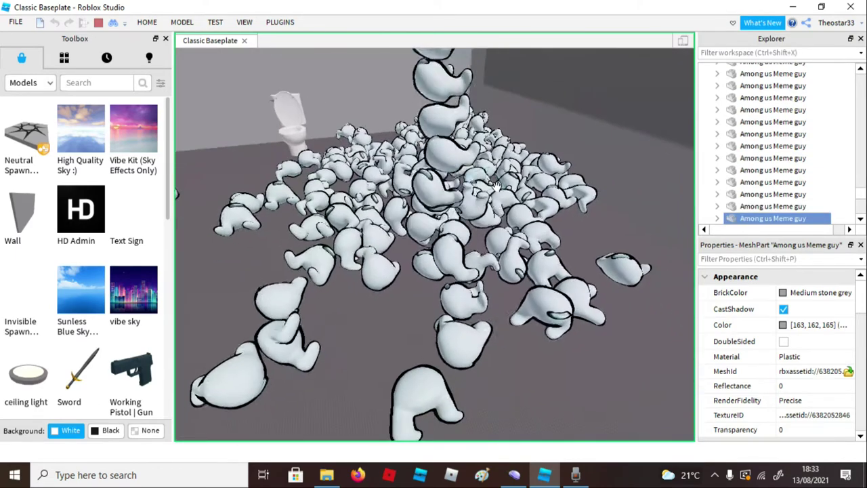
{"action": "key", "text": "ctrl+d"}
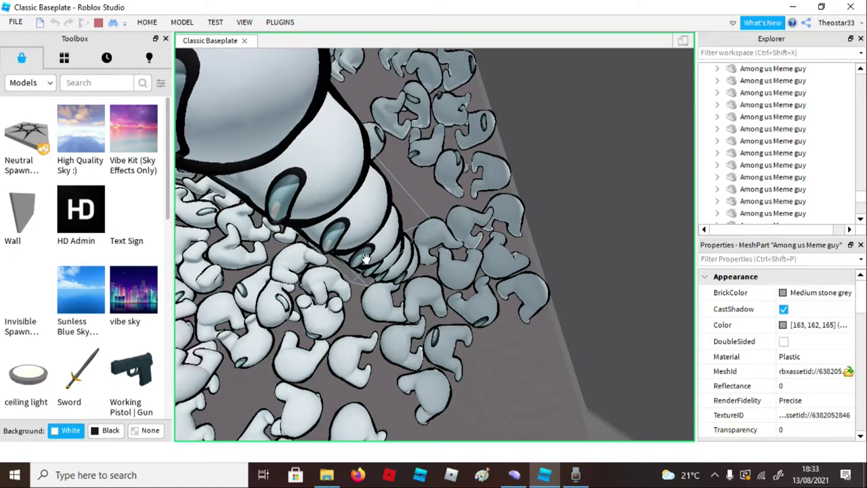
Duplicate the Among us Meme guy repeatedly in the other corner to raise a column through the roof opening.
{"action": "right_click_drag", "start_coordinate": [498, 238], "coordinate": [498, 239]}
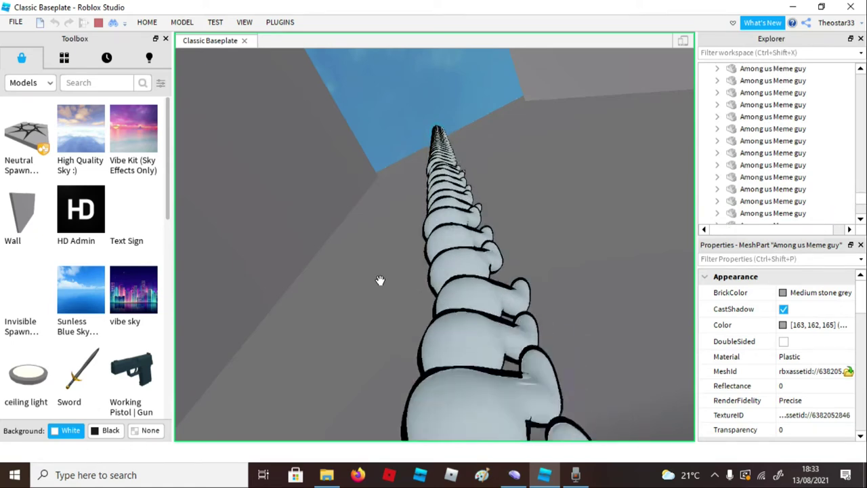
{"action": "right_click_drag", "start_coordinate": [355, 299], "coordinate": [355, 300]}
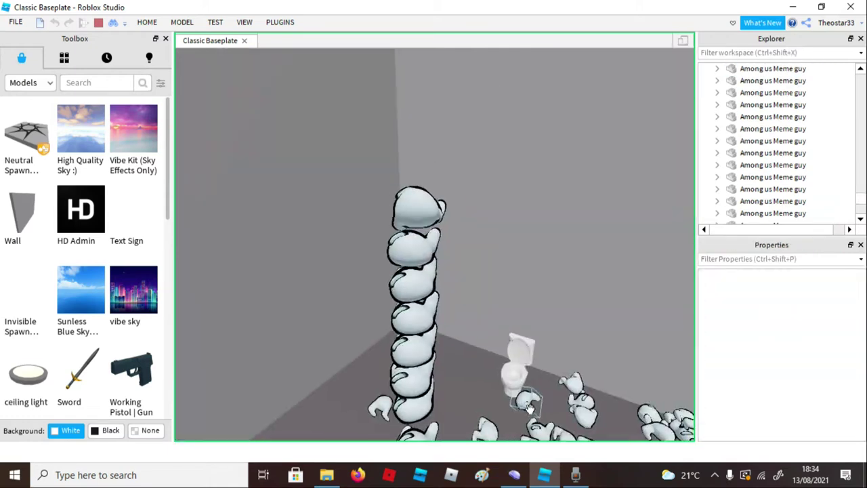
{"action": "key", "text": "ctrl+d"}
{"action": "key", "text": "ctrl+d"}
{"action": "key", "text": "ctrl+d"}
{"action": "key", "text": "ctrl+d"}
{"action": "key", "text": "ctrl+d"}
{"action": "key", "text": "ctrl+d"}
{"action": "key", "text": "ctrl+d"}
{"action": "key", "text": "ctrl+d"}
{"action": "key", "text": "ctrl+d"}
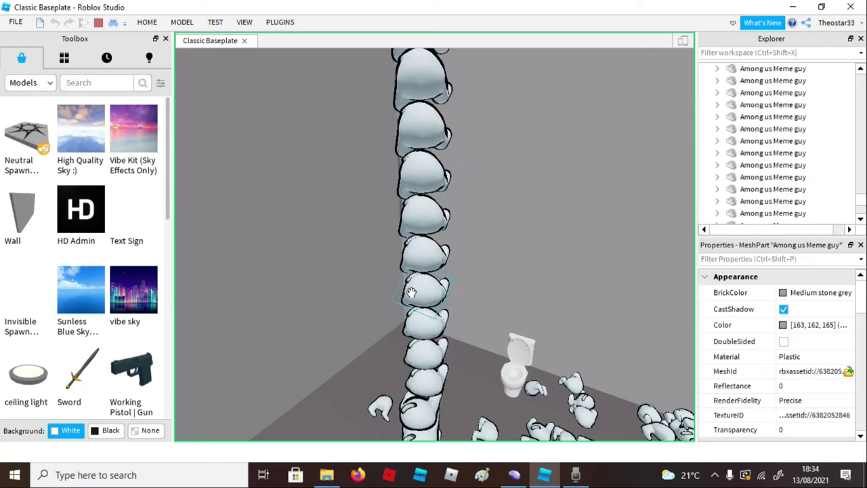
{"action": "right_click_drag", "start_coordinate": [306, 211], "coordinate": [282, 221]}
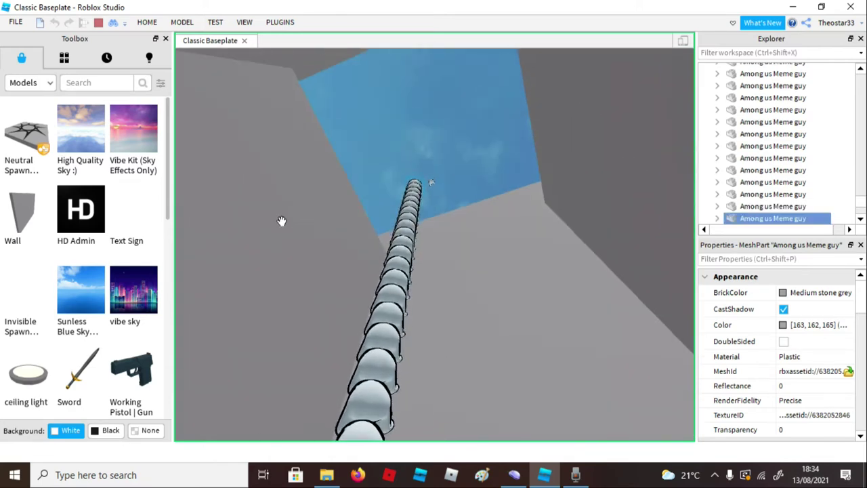
{"action": "key", "text": "ctrl+d"}
{"action": "key", "text": "ctrl+d"}
{"action": "key", "text": "ctrl+d"}
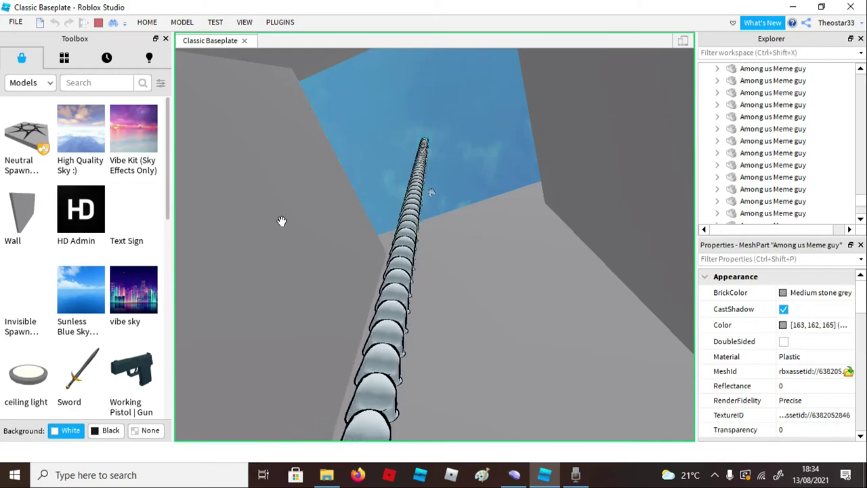
Move a fallen Among us Meme guy onto the bathroom toilet's bowl.
{"action": "left_click", "coordinate": [456, 139]}
{"action": "right_click_drag", "start_coordinate": [456, 138], "coordinate": [453, 133]}
{"action": "key", "text": "w"}
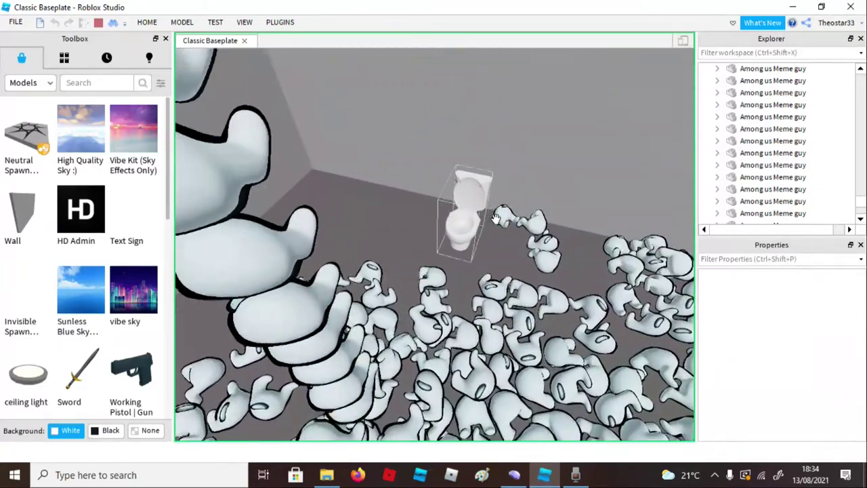
{"action": "left_click_drag", "start_coordinate": [459, 225], "coordinate": [457, 229]}
{"action": "scroll", "coordinate": [456, 228], "scroll_direction": "up", "scroll_amount": 5}
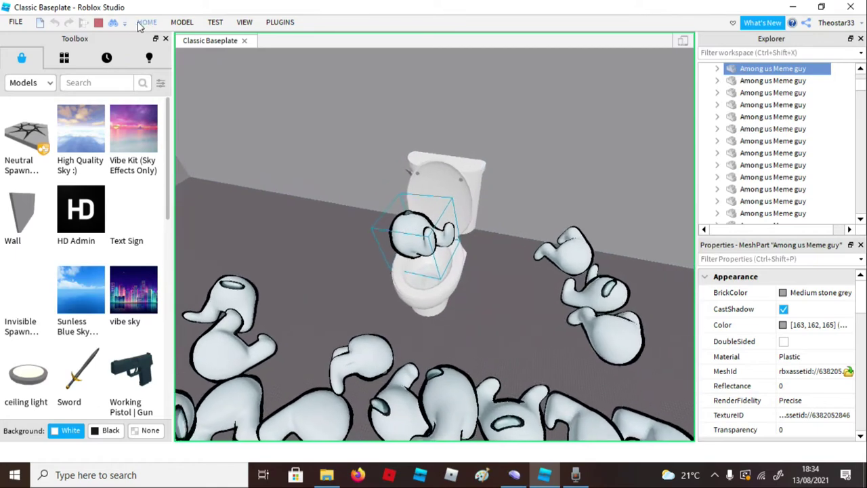
Try to scale the Among us Meme guy resting on the toilet while the simulation runs.
{"action": "left_click", "coordinate": [139, 23]}
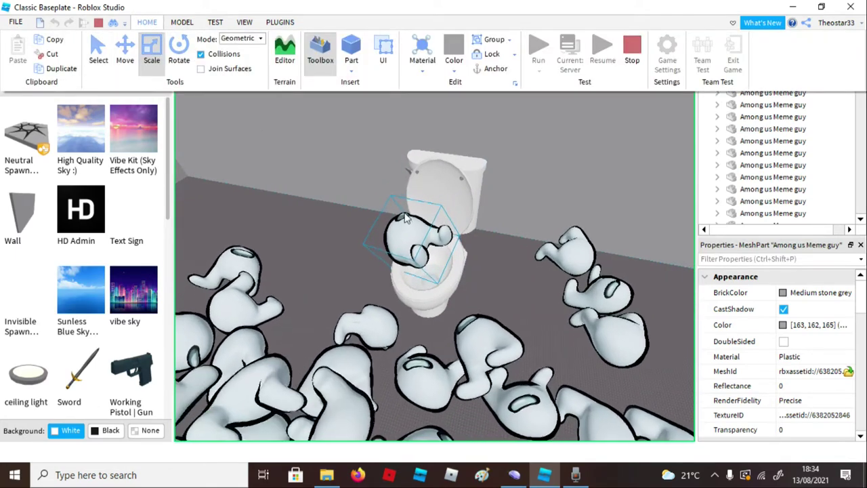
{"action": "left_click", "coordinate": [404, 217]}
{"action": "left_click", "coordinate": [139, 23]}
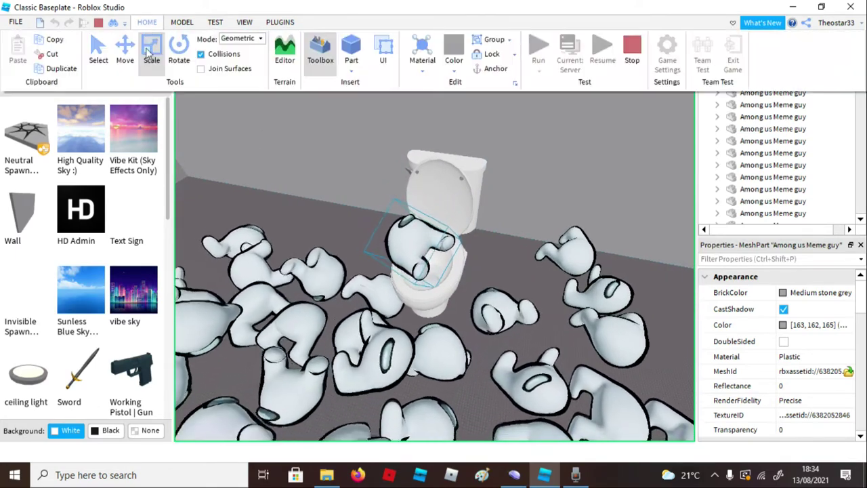
{"action": "left_click", "coordinate": [422, 214]}
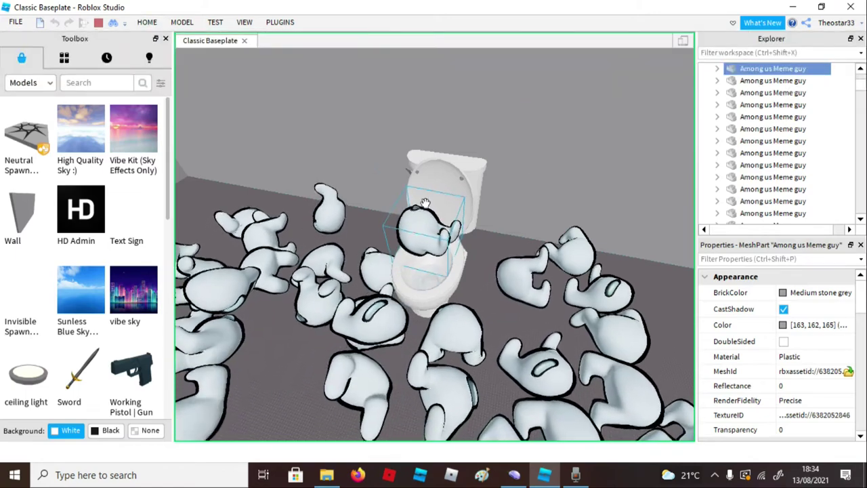
{"action": "right_click_drag", "start_coordinate": [542, 170], "coordinate": [500, 185]}
{"action": "scroll", "coordinate": [499, 186], "scroll_direction": "up", "scroll_amount": 5}
{"action": "scroll", "coordinate": [498, 184], "scroll_direction": "down", "scroll_amount": 4}
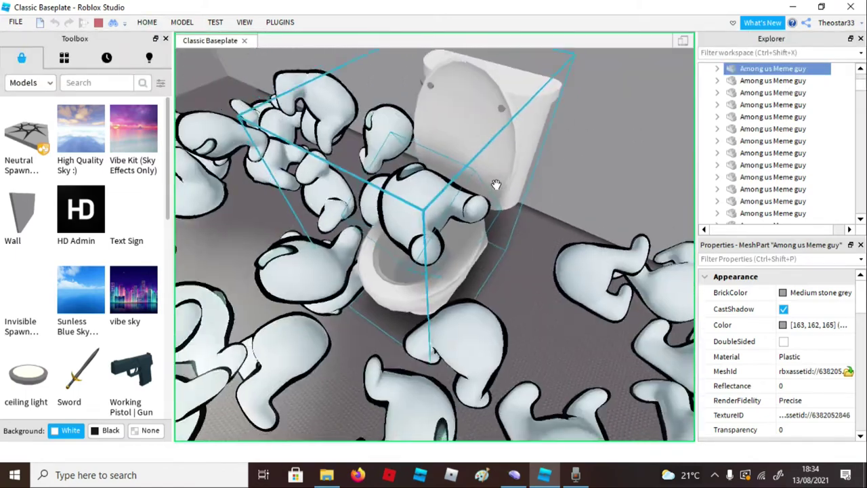
{"action": "left_click", "coordinate": [147, 22]}
{"action": "left_click", "coordinate": [462, 247]}
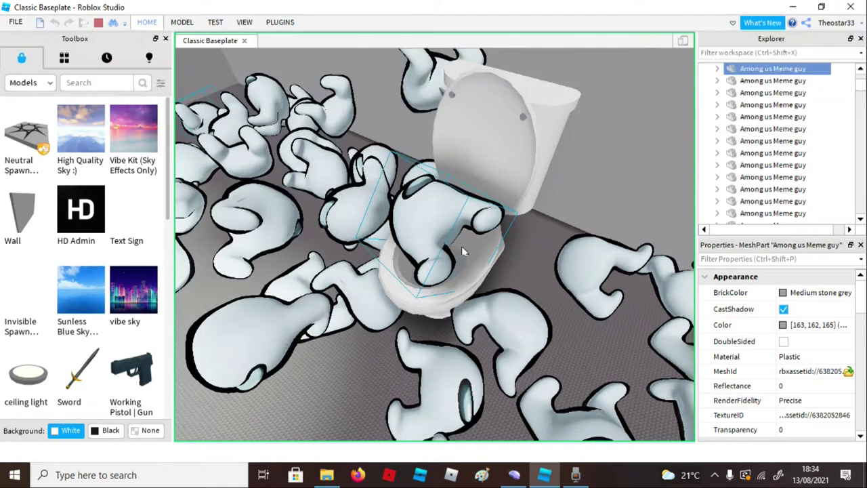
{"action": "left_click", "coordinate": [462, 246]}
{"action": "left_click", "coordinate": [146, 22]}
{"action": "left_click", "coordinate": [153, 57]}
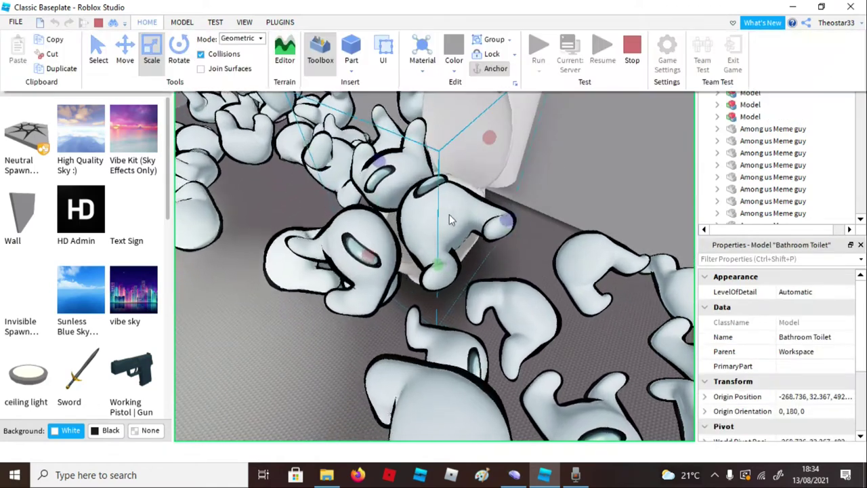
{"action": "left_click", "coordinate": [452, 219]}
{"action": "right_click_drag", "start_coordinate": [447, 203], "coordinate": [442, 197]}
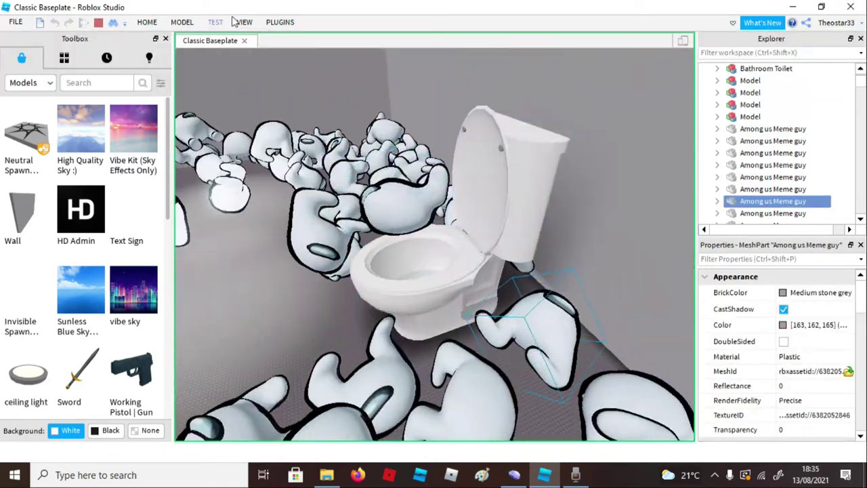
Place an Among us Meme guy back over the toilet bowl and keep it selected.
{"action": "left_click", "coordinate": [288, 23]}
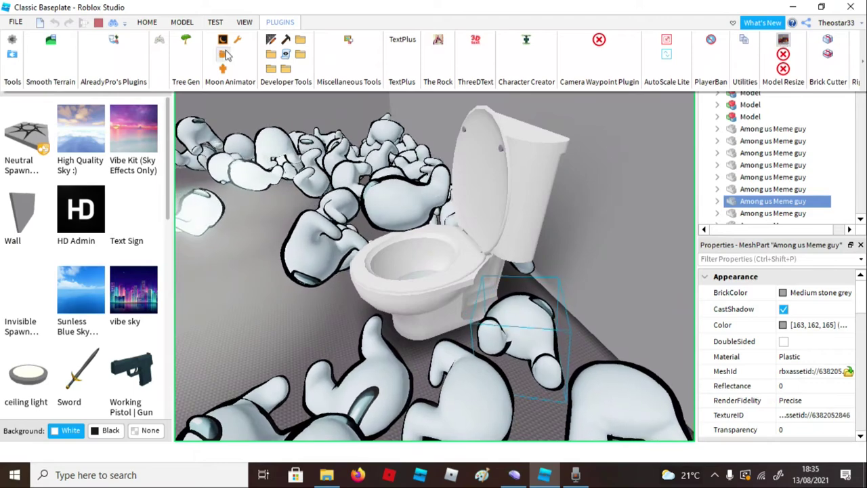
{"action": "left_click", "coordinate": [507, 302]}
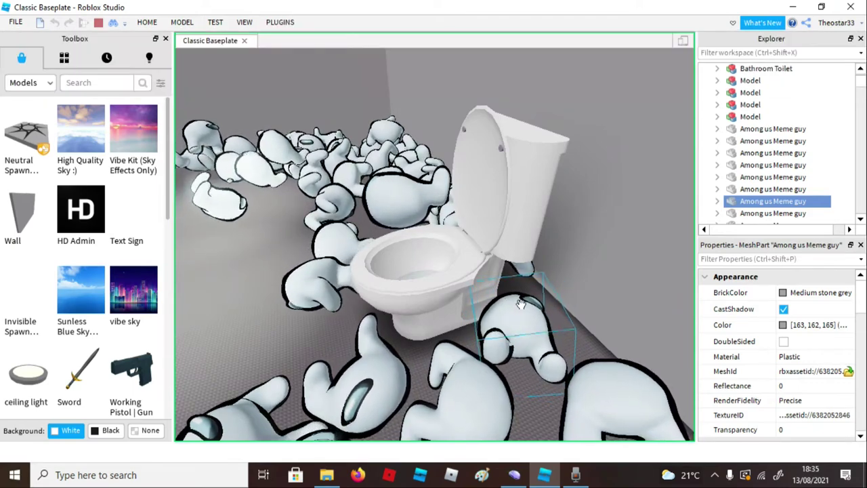
{"action": "right_click_drag", "start_coordinate": [431, 268], "coordinate": [432, 270]}
{"action": "left_click_drag", "start_coordinate": [369, 253], "coordinate": [425, 246]}
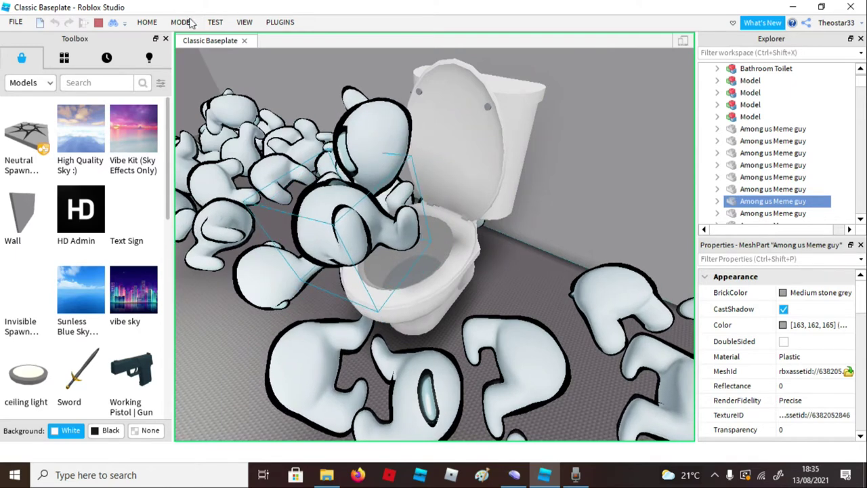
{"action": "left_click", "coordinate": [284, 24]}
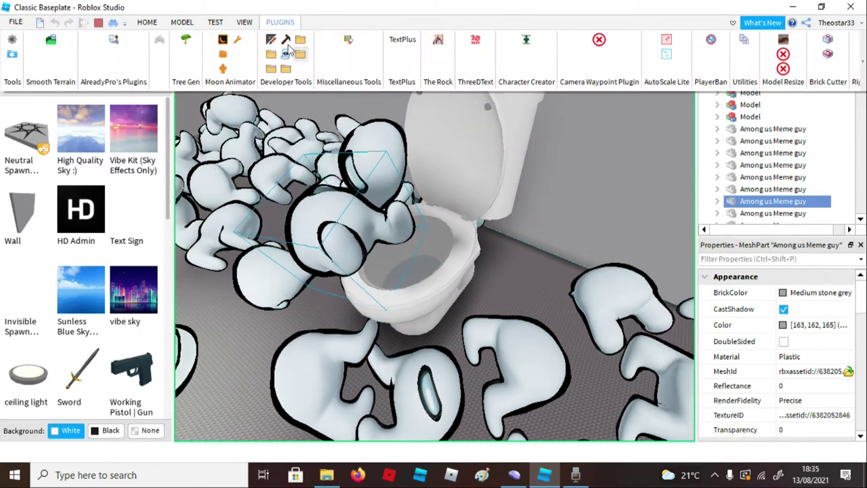
{"action": "left_click", "coordinate": [143, 24]}
{"action": "left_click", "coordinate": [307, 249]}
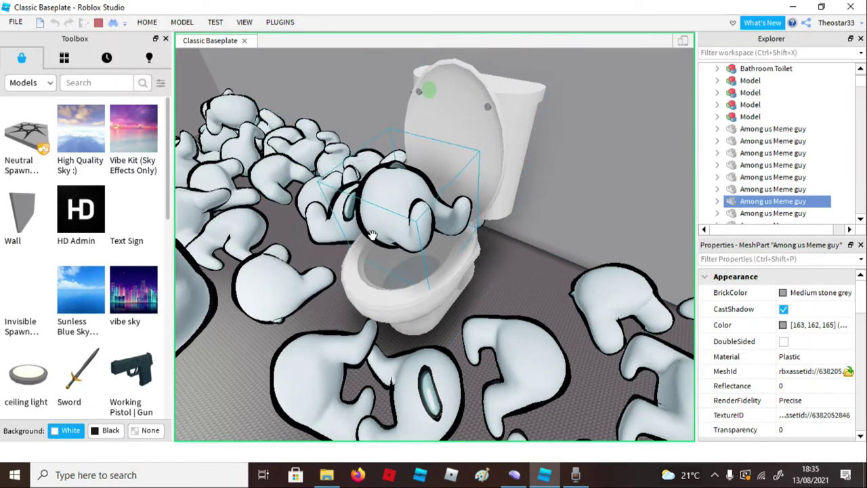
Duplicate the Among us Meme guy on the toilet repeatedly to build a column of copies rising above the bowl.
{"action": "scroll", "coordinate": [372, 235], "scroll_direction": "down", "scroll_amount": 3}
{"action": "key", "text": "ctrl+d"}
{"action": "key", "text": "ctrl+d"}
{"action": "key", "text": "ctrl+d"}
{"action": "key", "text": "ctrl+d"}
{"action": "key", "text": "ctrl+d"}
{"action": "key", "text": "ctrl+d"}
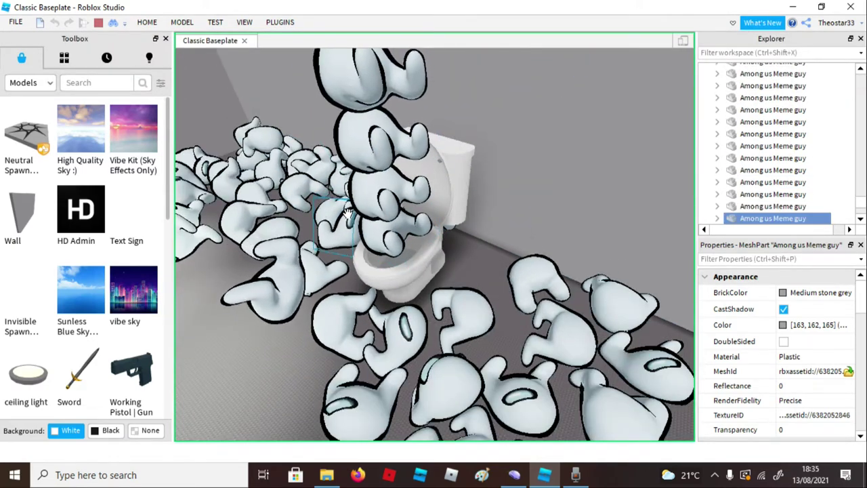
{"action": "key", "text": "ctrl+d"}
{"action": "key", "text": "ctrl+d"}
{"action": "key", "text": "ctrl+d"}
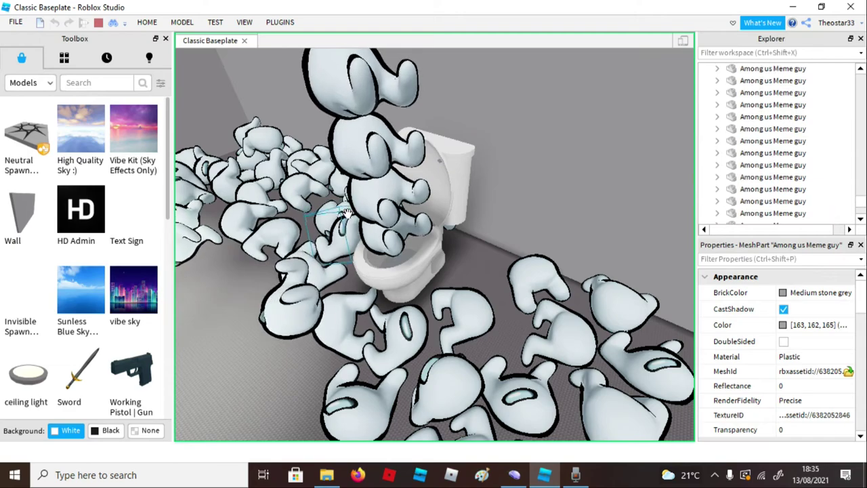
{"action": "key", "text": "ctrl+d"}
{"action": "key", "text": "ctrl+d"}
{"action": "right_click_drag", "start_coordinate": [347, 214], "coordinate": [355, 226]}
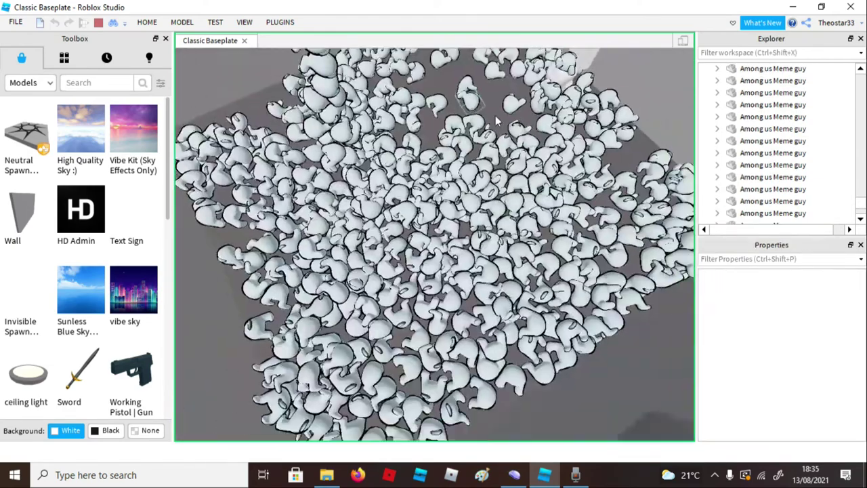
Duplicate an Among us Meme guy from the heap away from the toilet to form another column.
{"action": "right_click_drag", "start_coordinate": [380, 213], "coordinate": [383, 214]}
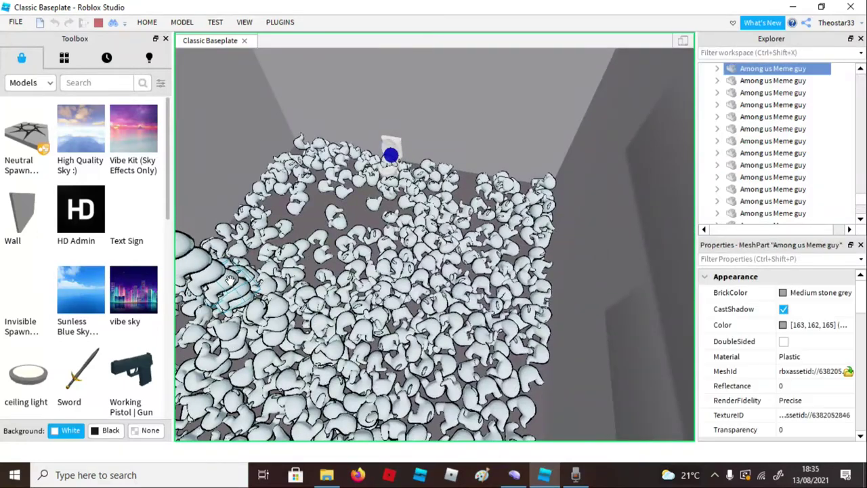
{"action": "key", "text": "ctrl+d"}
{"action": "right_click_drag", "start_coordinate": [290, 197], "coordinate": [296, 165]}
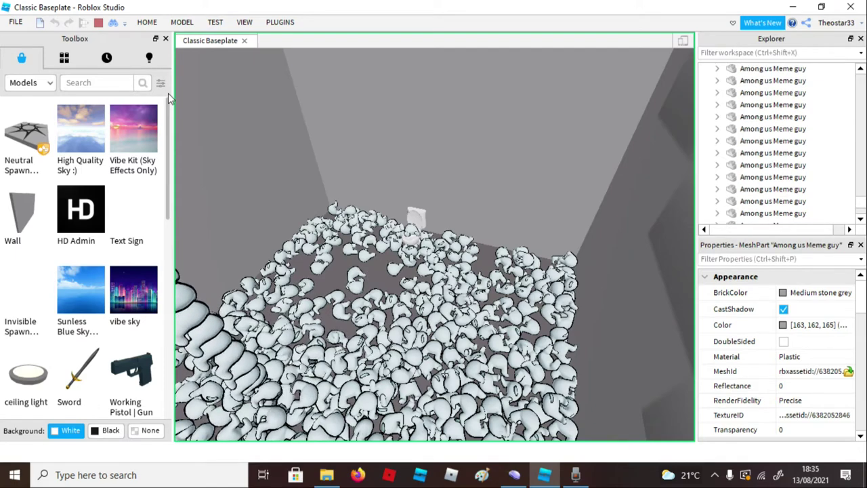
Extend the current column of Among us Meme guys, and duplicate one from the middle of the heap to raise another column.
{"action": "key", "text": "ctrl+d"}
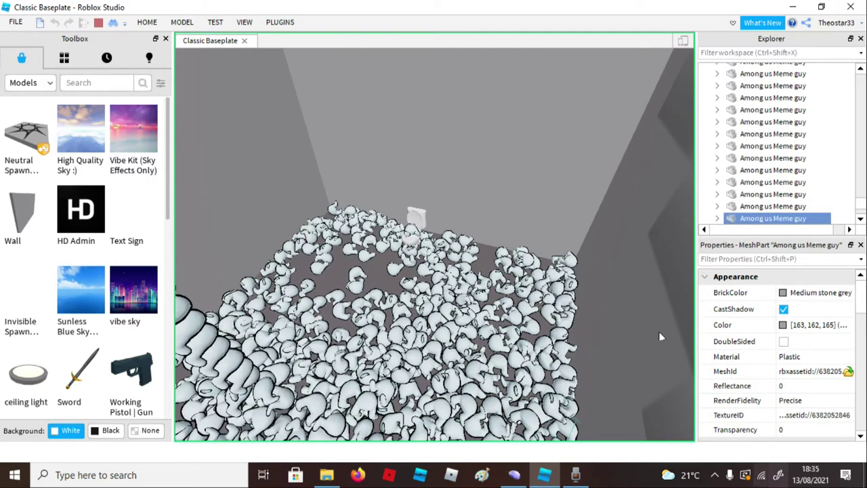
{"action": "right_click_drag", "start_coordinate": [560, 300], "coordinate": [559, 300]}
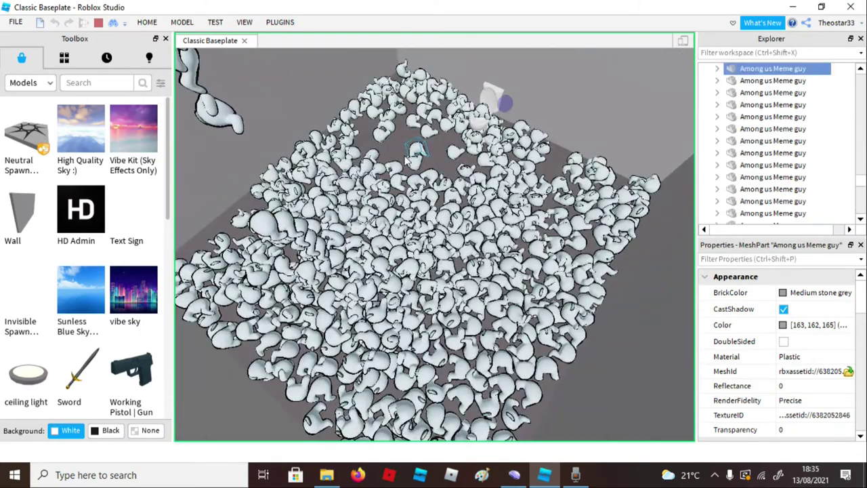
{"action": "right_click_drag", "start_coordinate": [407, 161], "coordinate": [409, 156]}
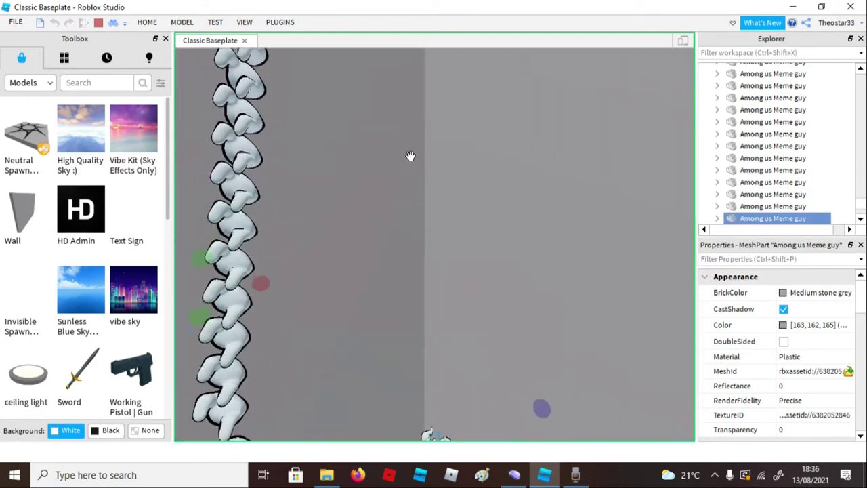
{"action": "right_click_drag", "start_coordinate": [575, 278], "coordinate": [575, 278]}
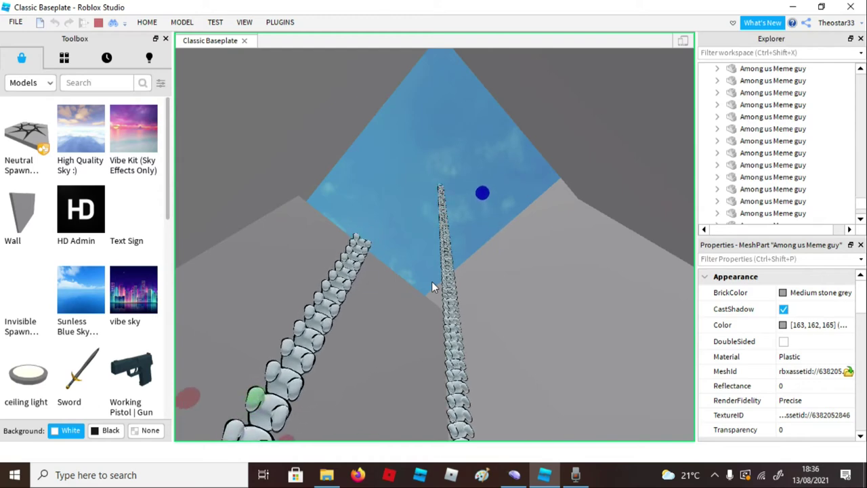
Select the Among us Meme guy at the top of the tallest column and duplicate it repeatedly to build the column higher.
{"action": "left_click", "coordinate": [460, 155]}
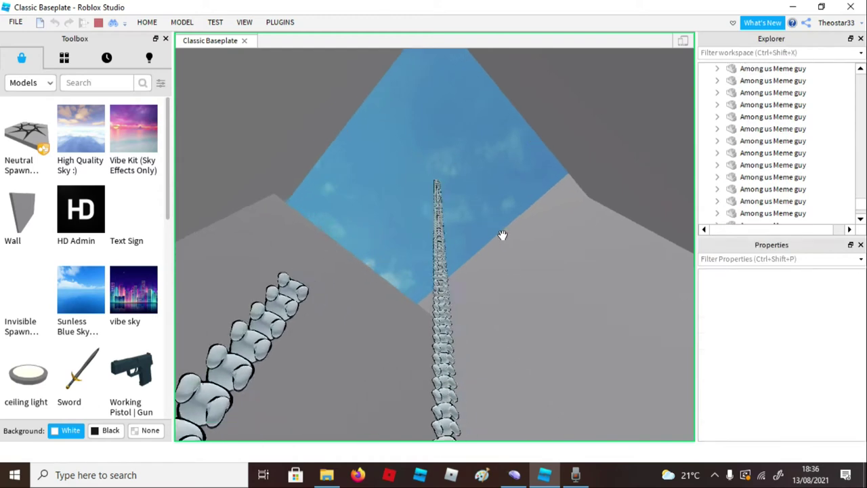
{"action": "left_click", "coordinate": [557, 309]}
{"action": "left_click", "coordinate": [424, 192]}
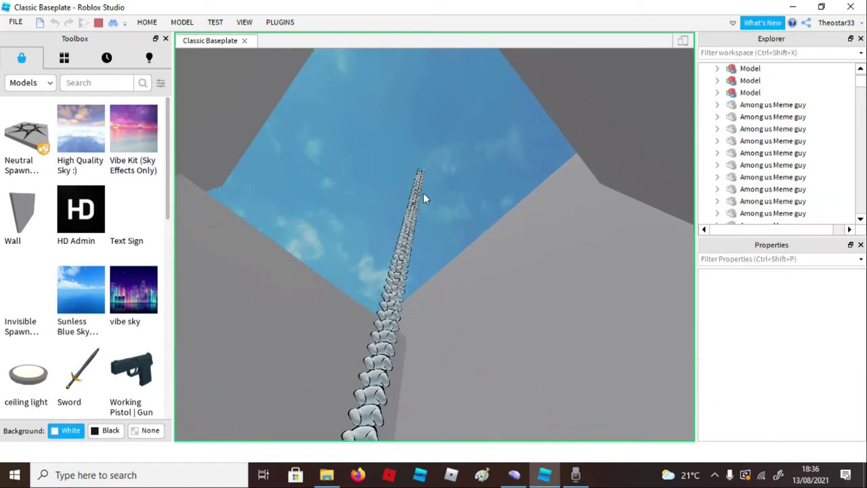
{"action": "scroll", "coordinate": [423, 193], "scroll_direction": "up", "scroll_amount": 1}
{"action": "right_click_drag", "start_coordinate": [483, 310], "coordinate": [483, 309]}
{"action": "scroll", "coordinate": [483, 309], "scroll_direction": "up", "scroll_amount": 1}
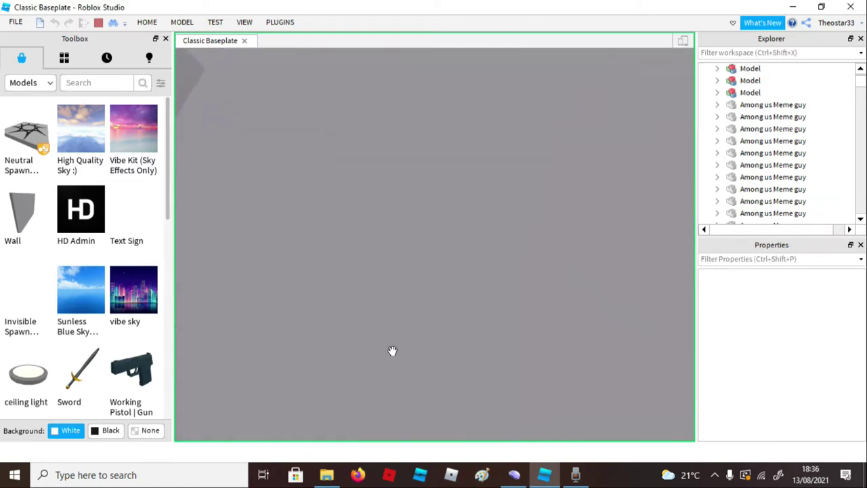
{"action": "right_click_drag", "start_coordinate": [386, 359], "coordinate": [381, 336]}
{"action": "right_click_drag", "start_coordinate": [457, 269], "coordinate": [440, 327]}
{"action": "left_click", "coordinate": [422, 174]}
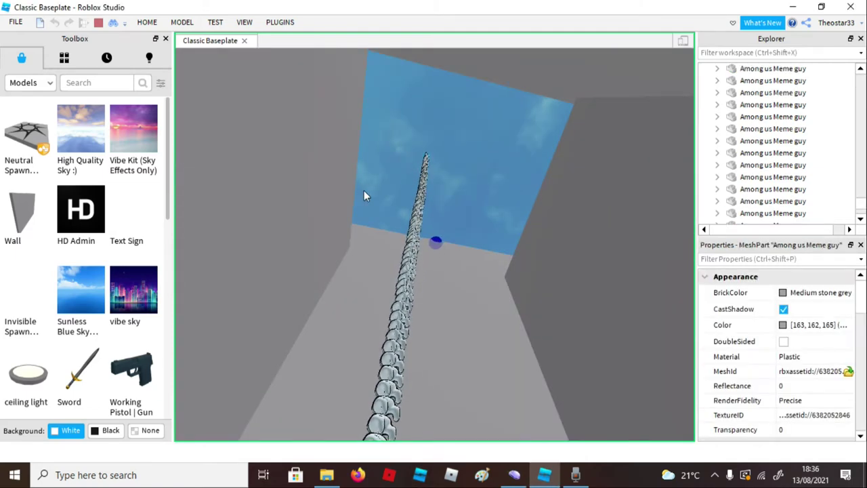
{"action": "key", "text": "ctrl+d"}
{"action": "key", "text": "ctrl+d"}
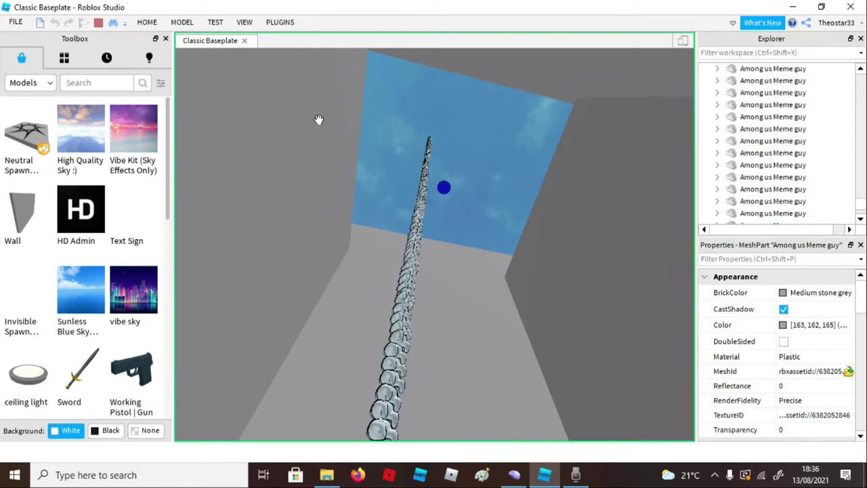
{"action": "left_click", "coordinate": [502, 159]}
{"action": "right_click_drag", "start_coordinate": [501, 158], "coordinate": [500, 160]}
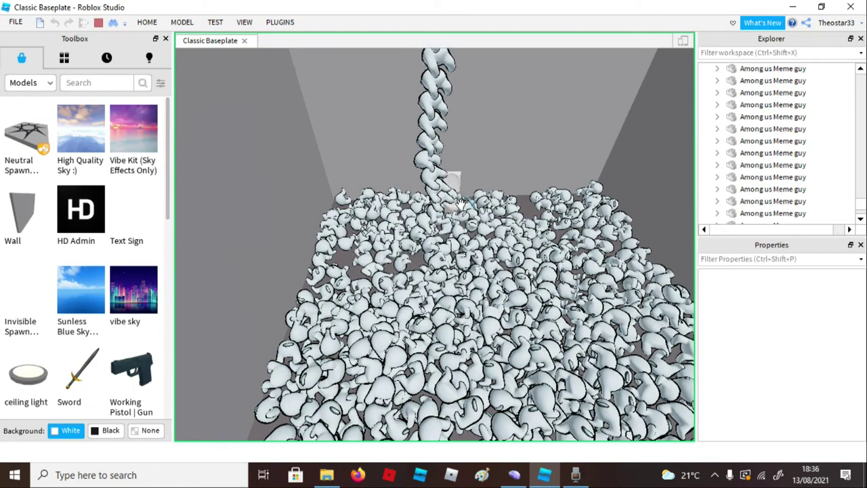
Select the Among us Meme guy sitting on the toilet and try to pull it away from the bowl.
{"action": "key", "text": "w"}
{"action": "right_click_drag", "start_coordinate": [461, 203], "coordinate": [460, 193]}
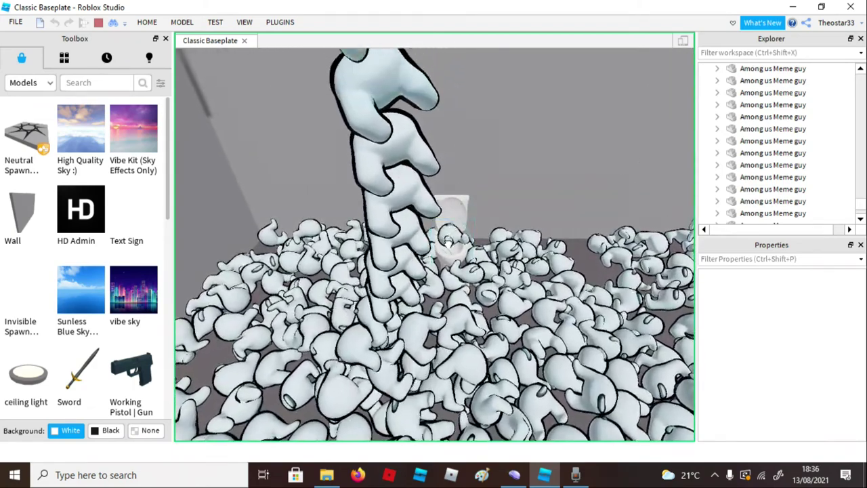
{"action": "left_click", "coordinate": [441, 232]}
{"action": "scroll", "coordinate": [445, 235], "scroll_direction": "up", "scroll_amount": 3}
{"action": "key", "text": "w"}
{"action": "right_click_drag", "start_coordinate": [445, 235], "coordinate": [461, 154]}
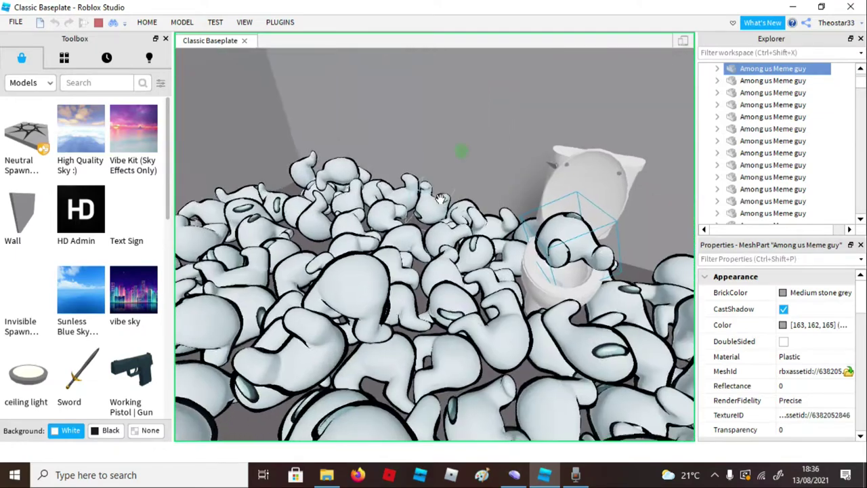
{"action": "left_click_drag", "start_coordinate": [564, 215], "coordinate": [529, 173]}
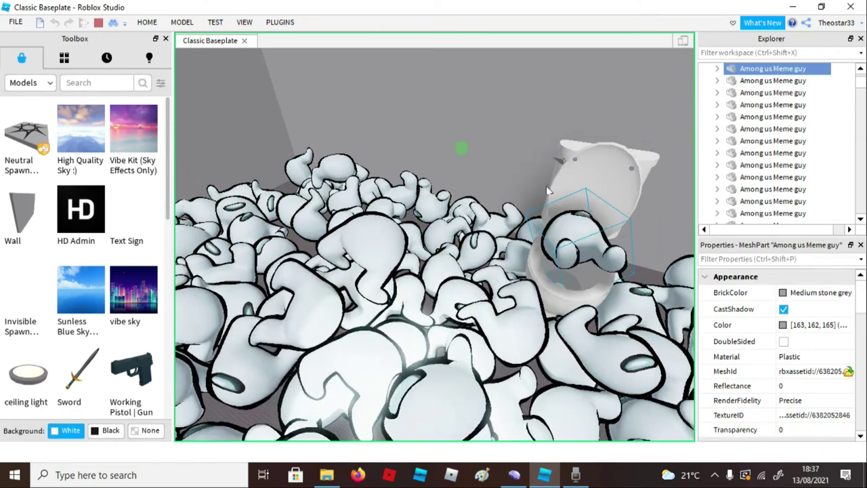
Carry the selected Among us Meme guy up out of the room into the open sky above the walls.
{"action": "scroll", "coordinate": [545, 185], "scroll_direction": "up", "scroll_amount": 4}
{"action": "right_click_drag", "start_coordinate": [387, 153], "coordinate": [446, 154]}
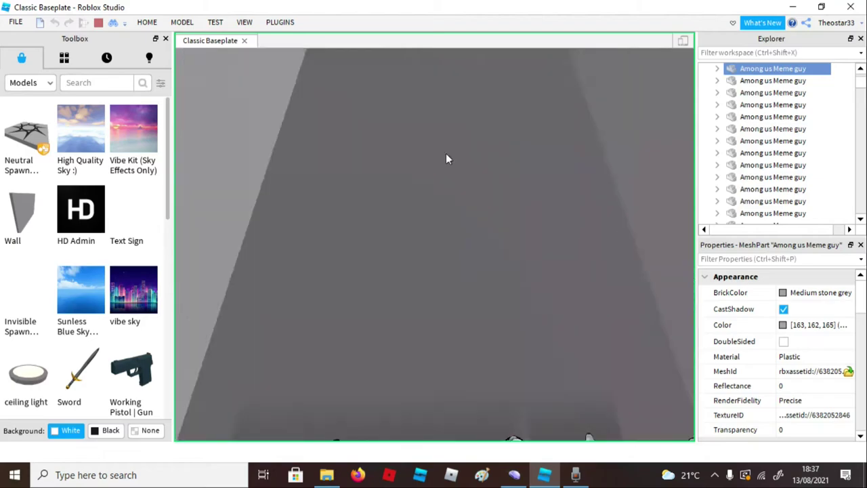
{"action": "scroll", "coordinate": [446, 159], "scroll_direction": "up", "scroll_amount": 3}
{"action": "left_click", "coordinate": [382, 260]}
{"action": "right_click_drag", "start_coordinate": [382, 261], "coordinate": [382, 260]}
{"action": "key", "text": "s"}
{"action": "key", "text": "d"}
{"action": "left_click_drag", "start_coordinate": [469, 246], "coordinate": [258, 231]}
{"action": "key", "text": "w"}
{"action": "key", "text": "s"}
{"action": "right_click_drag", "start_coordinate": [257, 231], "coordinate": [258, 231]}
{"action": "left_click_drag", "start_coordinate": [258, 231], "coordinate": [291, 237]}
{"action": "right_click_drag", "start_coordinate": [258, 232], "coordinate": [291, 237]}
{"action": "key", "text": "s"}
{"action": "left_click_drag", "start_coordinate": [292, 237], "coordinate": [517, 262]}
{"action": "right_click_drag", "start_coordinate": [517, 262], "coordinate": [504, 157]}
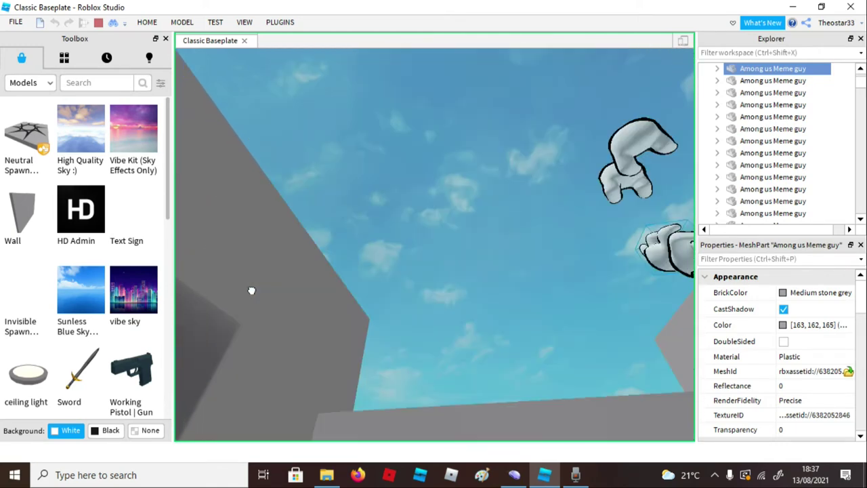
Swing the selected Among us Meme guy around in the air high above the flooded room.
{"action": "right_click_drag", "start_coordinate": [250, 291], "coordinate": [253, 308]}
{"action": "left_click_drag", "start_coordinate": [253, 309], "coordinate": [530, 230]}
{"action": "scroll", "coordinate": [530, 230], "scroll_direction": "down", "scroll_amount": 5}
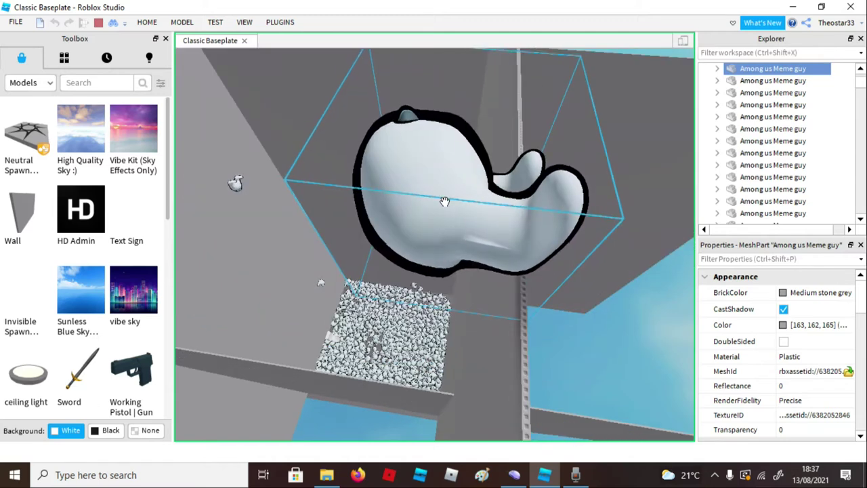
{"action": "left_click_drag", "start_coordinate": [444, 200], "coordinate": [486, 228]}
{"action": "left_click_drag", "start_coordinate": [527, 257], "coordinate": [524, 253]}
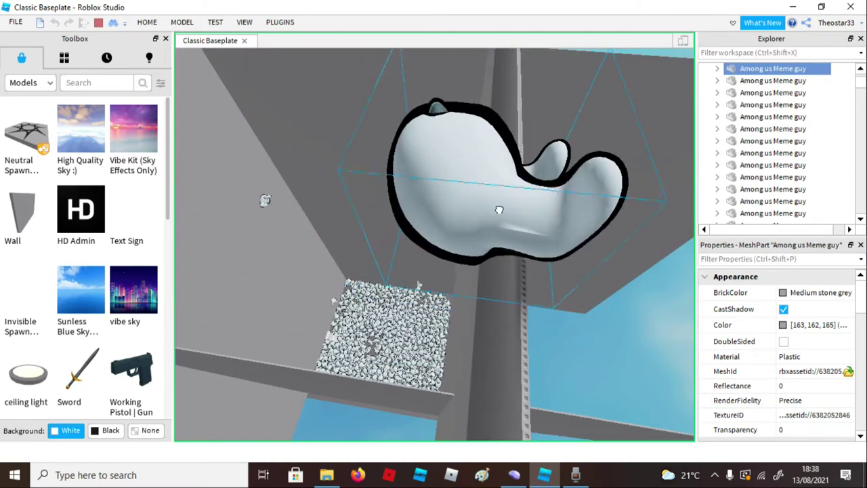
{"action": "scroll", "coordinate": [526, 224], "scroll_direction": "up", "scroll_amount": 1}
{"action": "scroll", "coordinate": [521, 217], "scroll_direction": "down", "scroll_amount": 2}
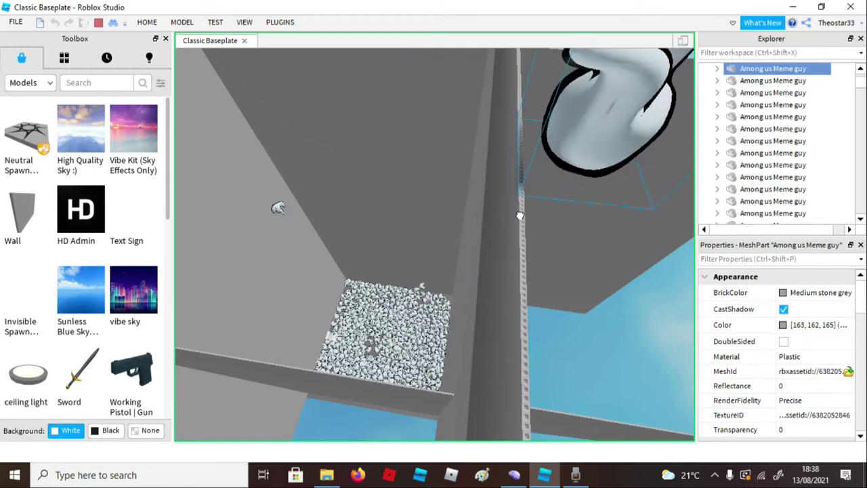
{"action": "left_click_drag", "start_coordinate": [519, 214], "coordinate": [509, 219]}
{"action": "right_click_drag", "start_coordinate": [509, 218], "coordinate": [509, 163]}
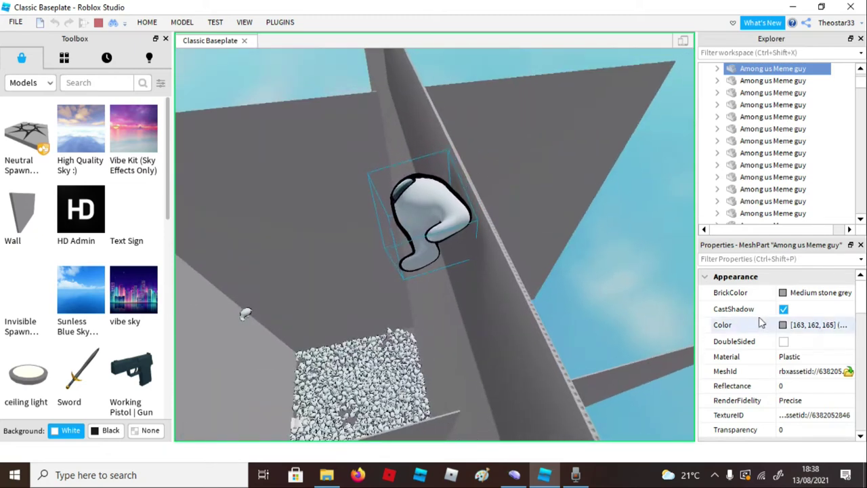
Turn on Anchored for the Among us Meme guy above the room and deselect it.
{"action": "scroll", "coordinate": [760, 324], "scroll_direction": "down", "scroll_amount": 10}
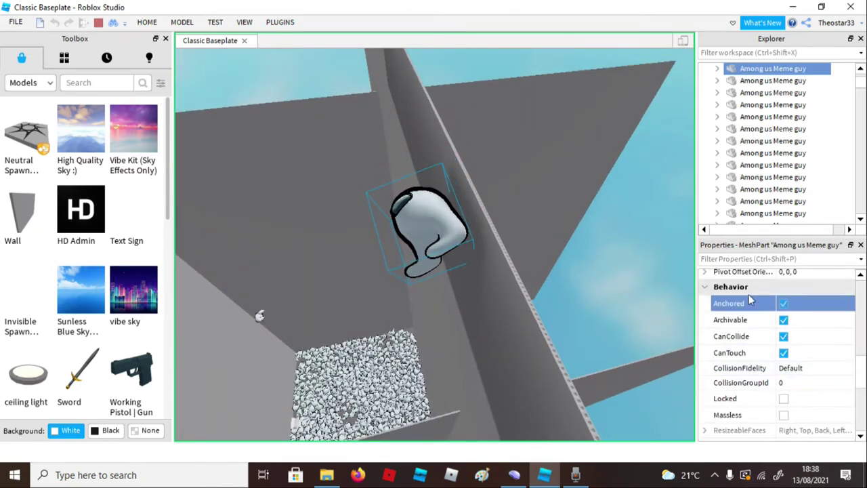
{"action": "left_click", "coordinate": [624, 247]}
Select an Among us Meme guy beside the toilet and duplicate it repeatedly to form a new column.
{"action": "scroll", "coordinate": [311, 356], "scroll_direction": "up", "scroll_amount": 3}
{"action": "left_click", "coordinate": [271, 322]}
{"action": "right_click_drag", "start_coordinate": [369, 291], "coordinate": [460, 318]}
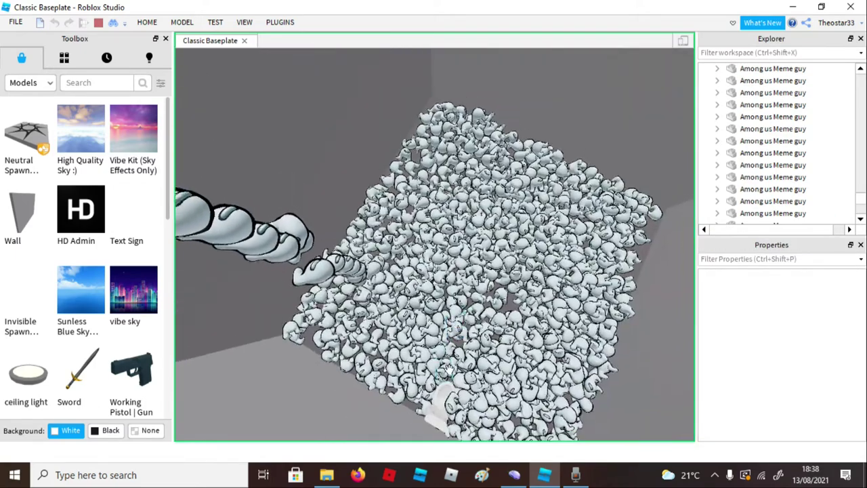
{"action": "left_click", "coordinate": [456, 406]}
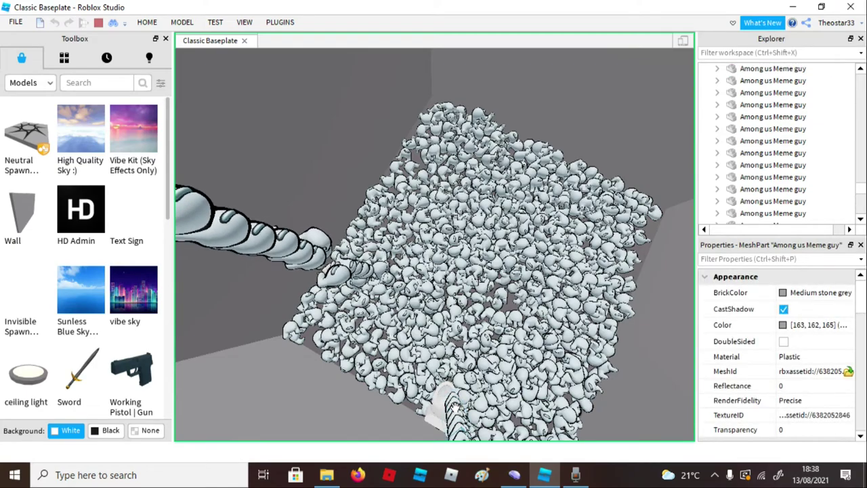
{"action": "right_click_drag", "start_coordinate": [412, 159], "coordinate": [413, 159]}
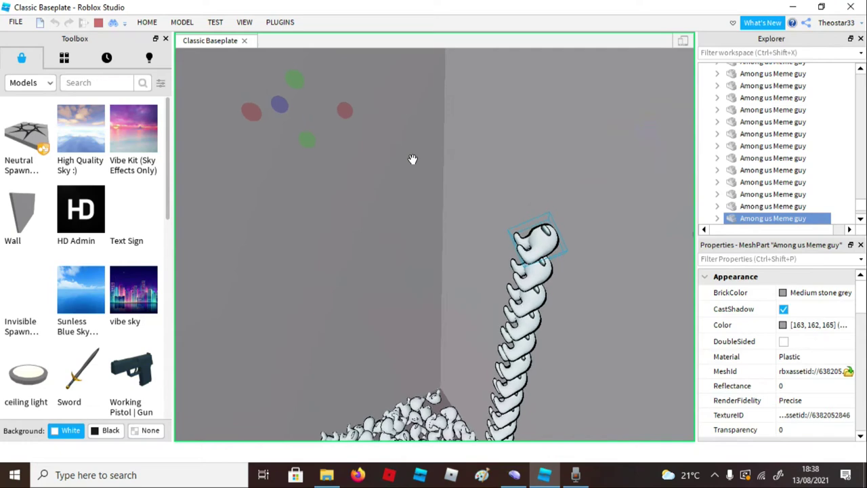
{"action": "right_click_drag", "start_coordinate": [337, 374], "coordinate": [337, 373]}
Insert the Dance Till Your Dead Dog GIF model from the Toolbox and delete it again.
{"action": "scroll", "coordinate": [54, 309], "scroll_direction": "down", "scroll_amount": 7}
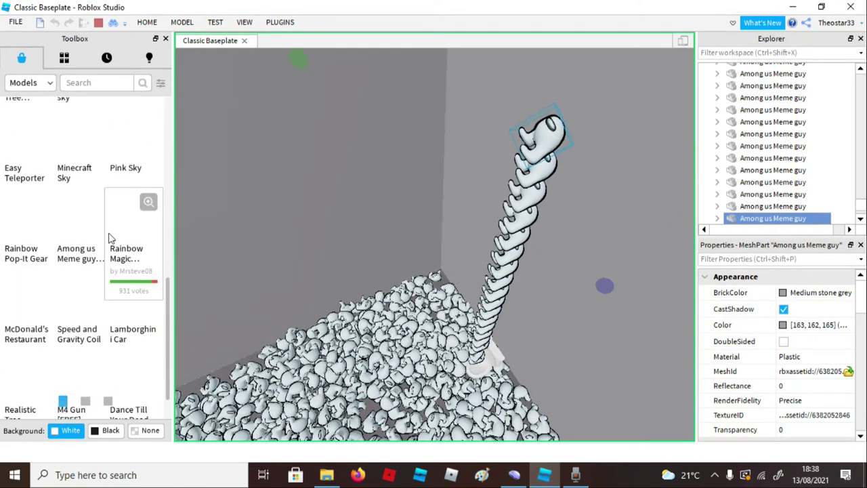
{"action": "scroll", "coordinate": [312, 324], "scroll_direction": "down", "scroll_amount": 2}
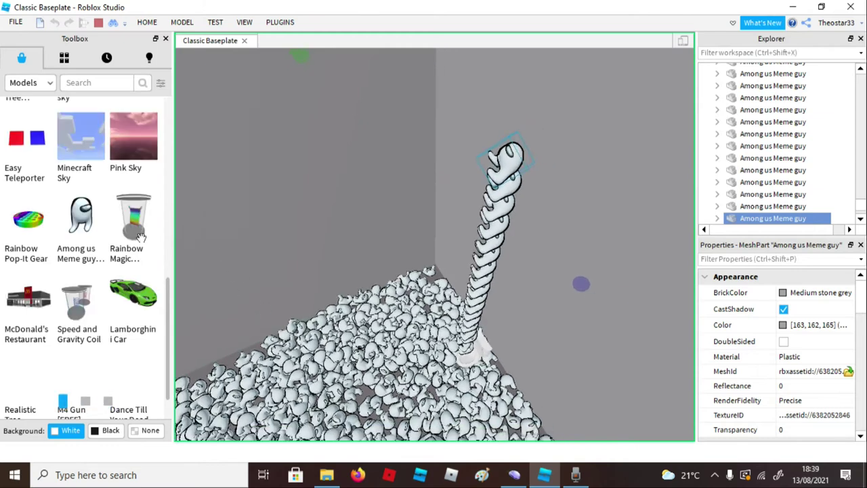
{"action": "scroll", "coordinate": [116, 247], "scroll_direction": "down", "scroll_amount": 2}
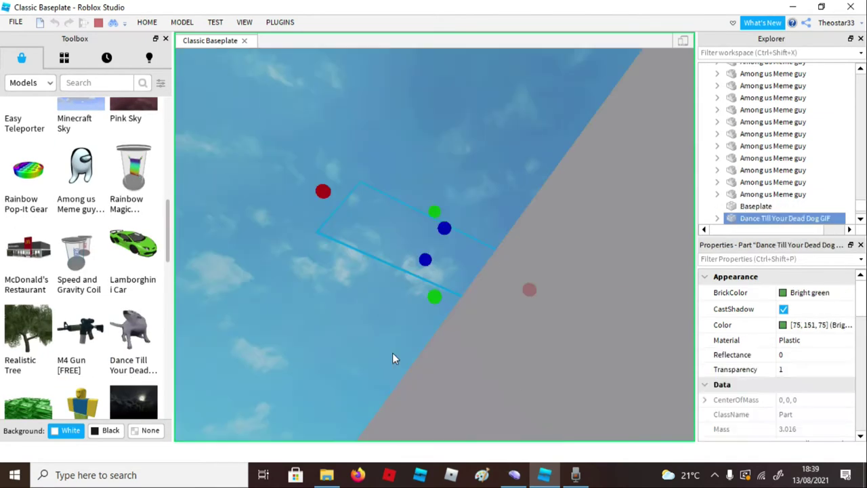
{"action": "right_click_drag", "start_coordinate": [392, 353], "coordinate": [392, 352]}
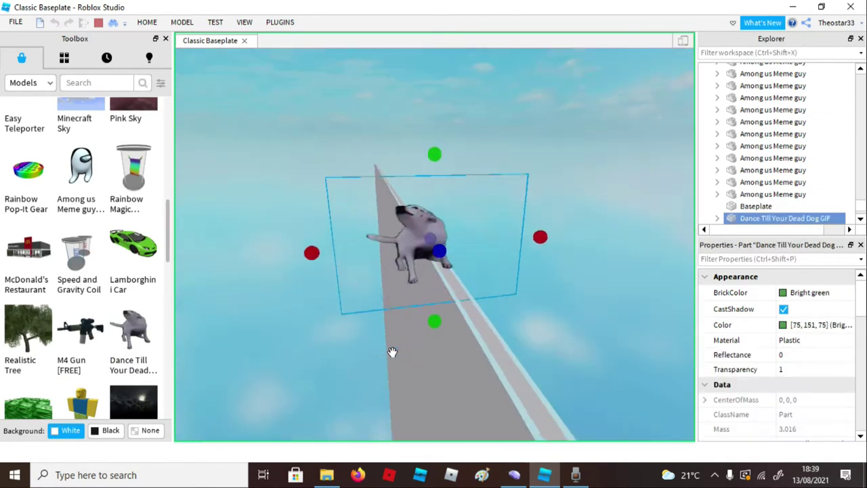
{"action": "scroll", "coordinate": [457, 220], "scroll_direction": "up", "scroll_amount": 5}
{"action": "right_click_drag", "start_coordinate": [457, 212], "coordinate": [457, 213]}
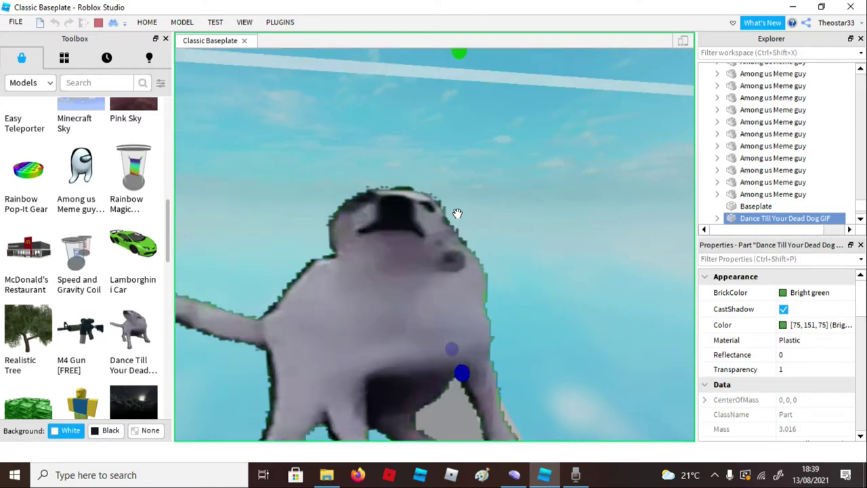
{"action": "scroll", "coordinate": [451, 203], "scroll_direction": "down", "scroll_amount": 3}
{"action": "key", "text": "Delete"}
Focus on the Among us Meme guy floating near the wall's top edge and move it around above the room.
{"action": "left_click", "coordinate": [354, 336]}
{"action": "mouse_move", "coordinate": [354, 335]}
{"action": "right_mouse_down"}
{"action": "mouse_move", "coordinate": [333, 362]}
{"action": "mouse_move", "coordinate": [350, 323]}
{"action": "right_mouse_up"}
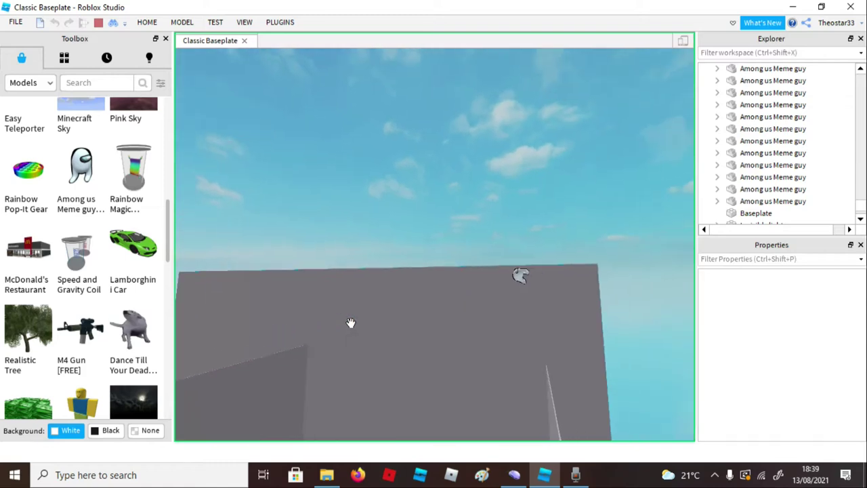
{"action": "left_click", "coordinate": [526, 278]}
{"action": "key", "text": "f"}
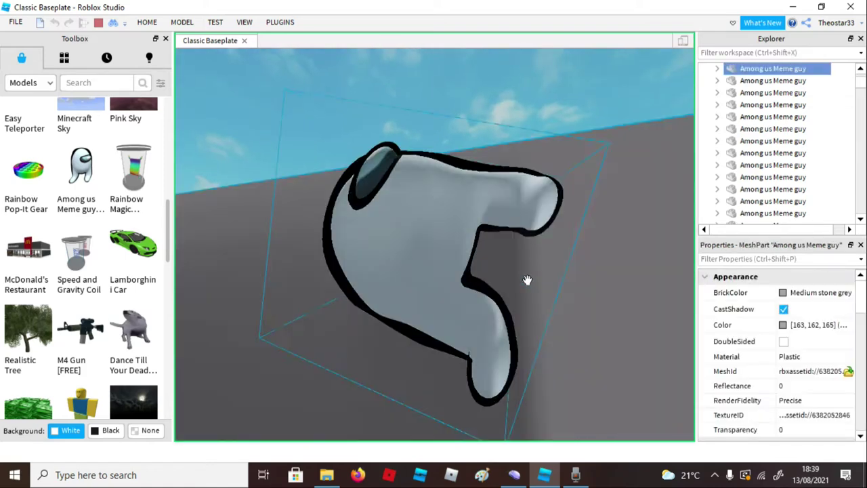
{"action": "left_click_drag", "start_coordinate": [503, 170], "coordinate": [398, 292]}
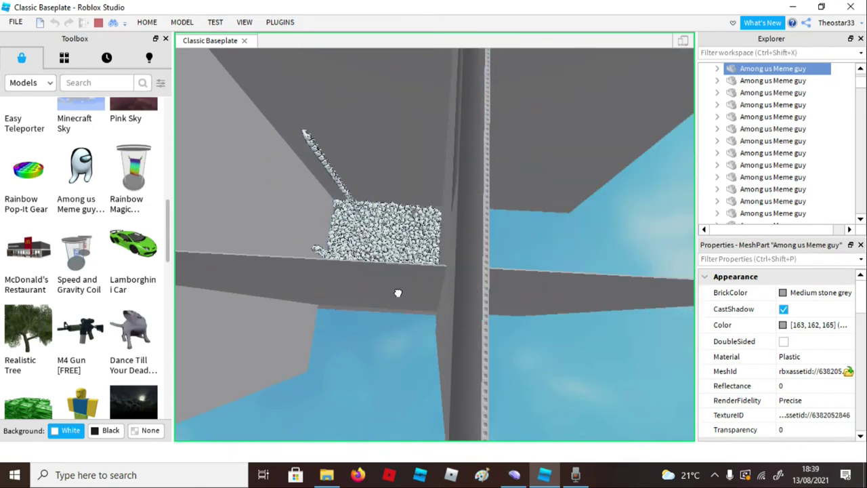
{"action": "left_click_drag", "start_coordinate": [466, 265], "coordinate": [489, 256]}
{"action": "left_click_drag", "start_coordinate": [527, 234], "coordinate": [518, 166]}
{"action": "right_click_drag", "start_coordinate": [517, 166], "coordinate": [518, 166]}
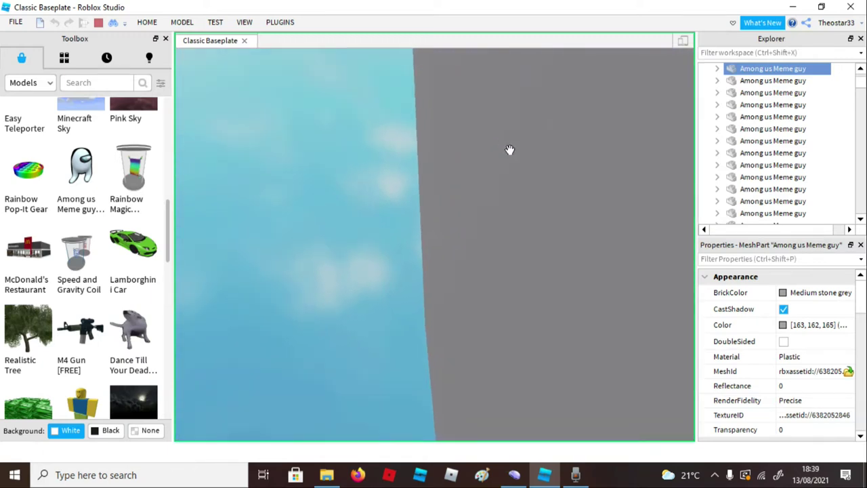
Duplicate an Among us Meme guy inside the room repeatedly to build a tall column rising out through the open roof.
{"action": "right_click_drag", "start_coordinate": [509, 147], "coordinate": [504, 147]}
{"action": "left_click_drag", "start_coordinate": [504, 146], "coordinate": [504, 146]}
{"action": "right_click_drag", "start_coordinate": [504, 145], "coordinate": [504, 145]}
{"action": "left_click", "coordinate": [561, 167]}
{"action": "right_click_drag", "start_coordinate": [561, 167], "coordinate": [560, 167]}
{"action": "left_click", "coordinate": [468, 123]}
{"action": "right_click_drag", "start_coordinate": [467, 124], "coordinate": [468, 123]}
{"action": "key", "text": "ctrl+v"}
{"action": "key", "text": "ctrl+v"}
{"action": "right_click_drag", "start_coordinate": [473, 64], "coordinate": [416, 143]}
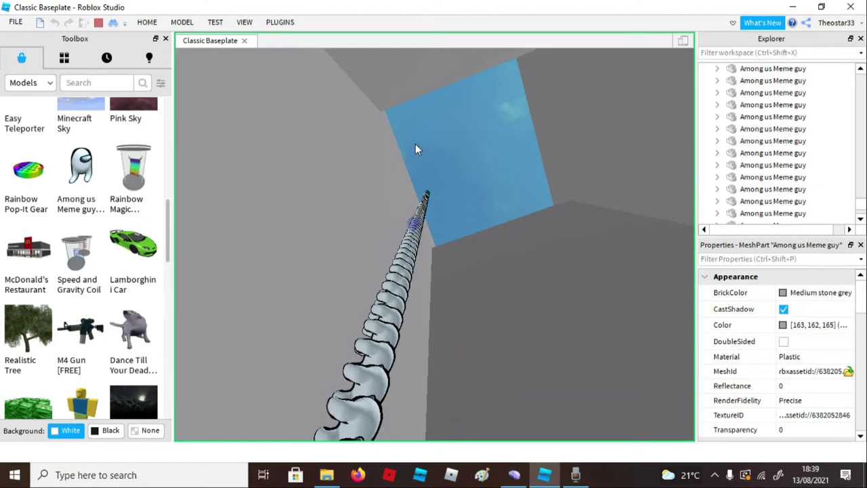
{"action": "left_click_drag", "start_coordinate": [459, 194], "coordinate": [421, 204]}
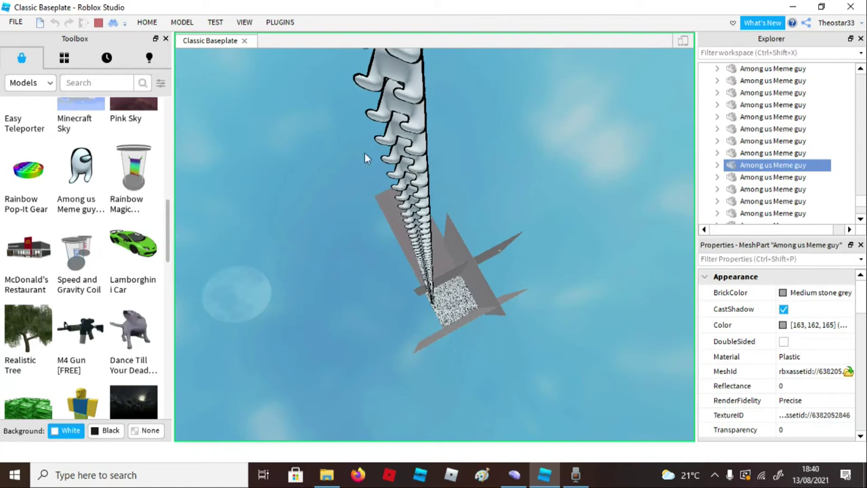
Enter a player's username in Load Character and spawn the avatar as an R6 character.
{"action": "scroll", "coordinate": [81, 271], "scroll_direction": "down", "scroll_amount": 5}
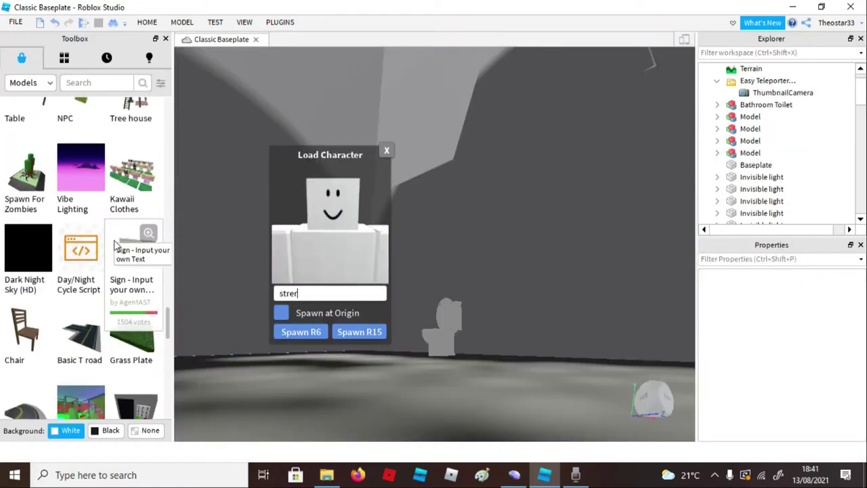
{"action": "key", "text": "BackSpace"}
{"action": "type", "text": "etchy"}
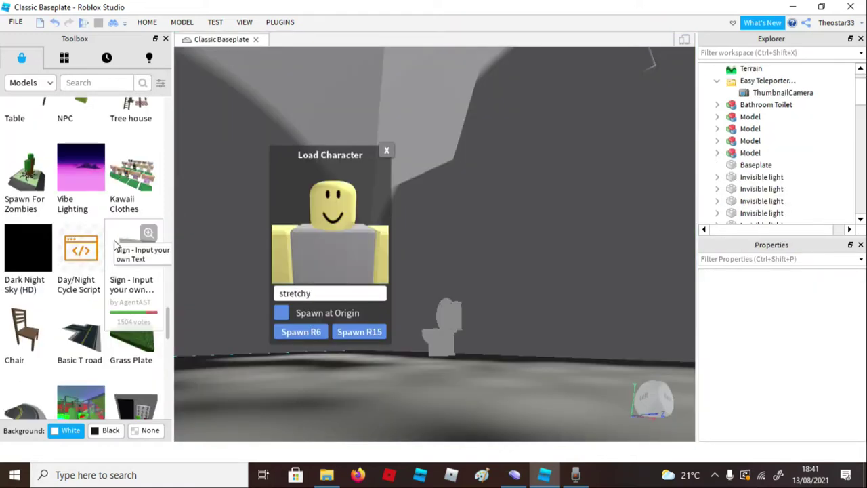
{"action": "type", "text": "763"}
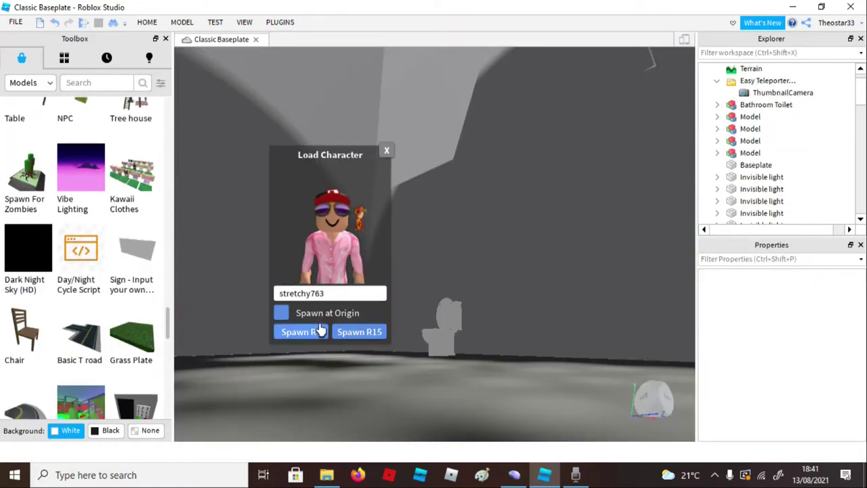
{"action": "left_click", "coordinate": [387, 152]}
Spawn a second player's character with the Load Character plugin and place both characters side by side on the open floor.
{"action": "left_click", "coordinate": [280, 23]}
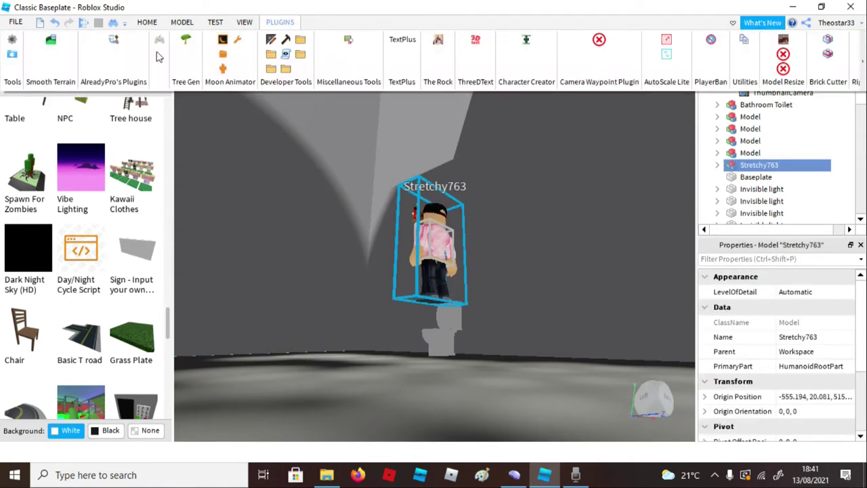
{"action": "left_click", "coordinate": [114, 42]}
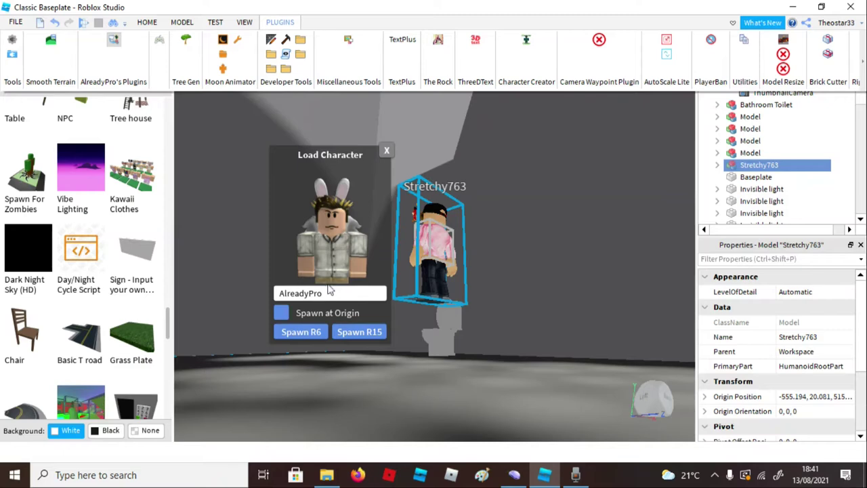
{"action": "left_click", "coordinate": [312, 303]}
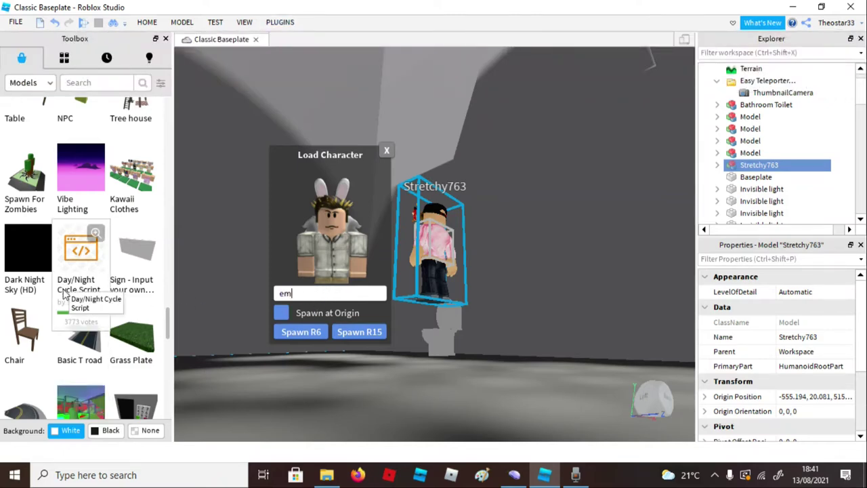
{"action": "key", "text": "BackSpace"}
{"action": "key", "text": "BackSpace"}
{"action": "key", "text": "BackSpace"}
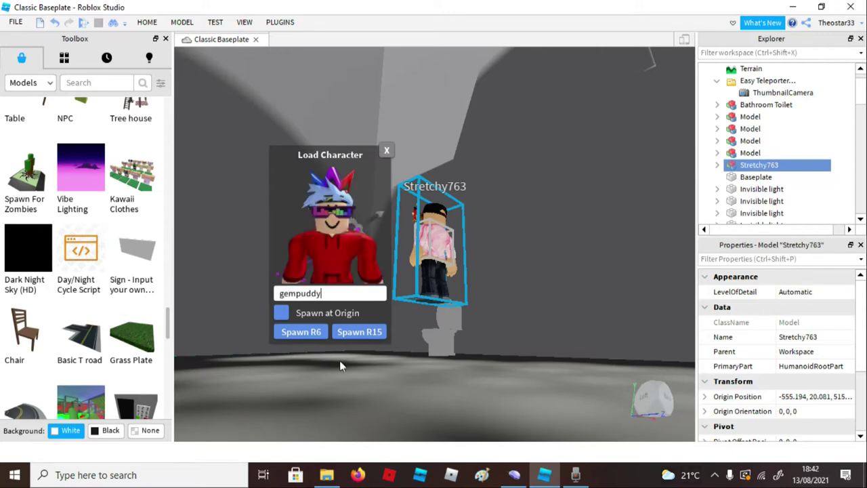
{"action": "left_click", "coordinate": [386, 149]}
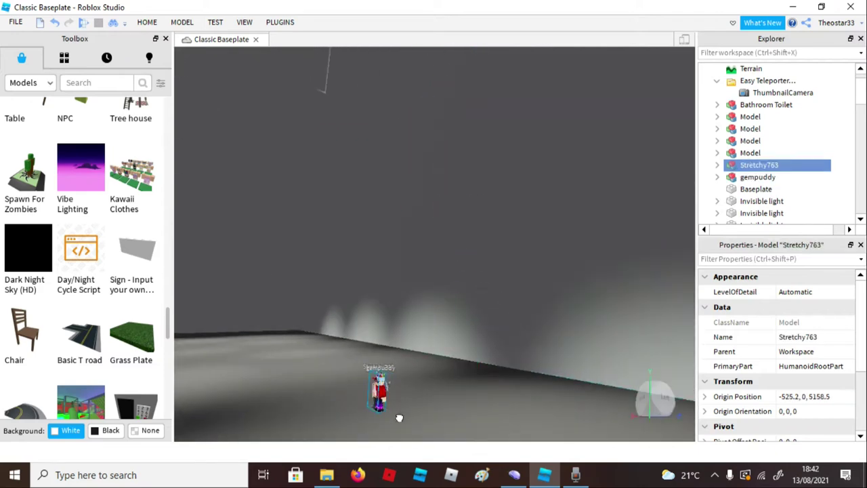
{"action": "key", "text": "f"}
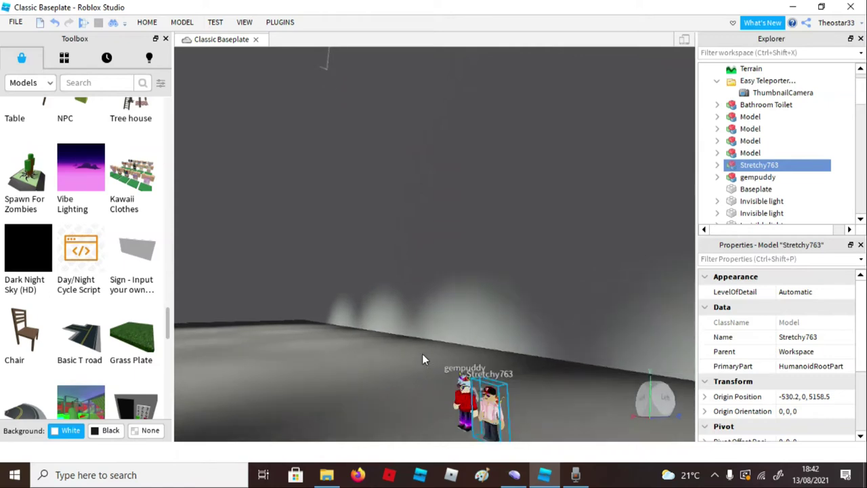
{"action": "right_click_drag", "start_coordinate": [439, 333], "coordinate": [437, 332]}
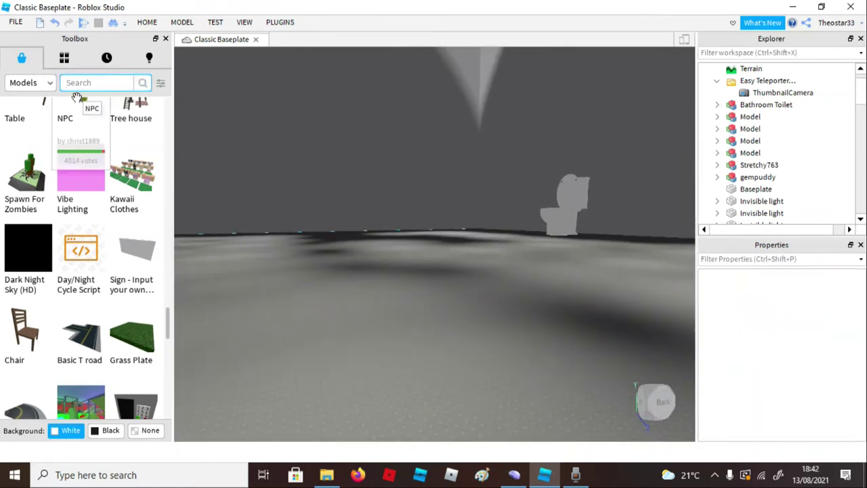
Search the Toolbox for "wall" and insert a Wall standing near the two characters.
{"action": "key", "text": "Return"}
{"action": "right_click_drag", "start_coordinate": [437, 400], "coordinate": [437, 400]}
{"action": "left_click_drag", "start_coordinate": [8, 174], "coordinate": [372, 231]}
{"action": "key", "text": "a"}
{"action": "key", "text": "s"}
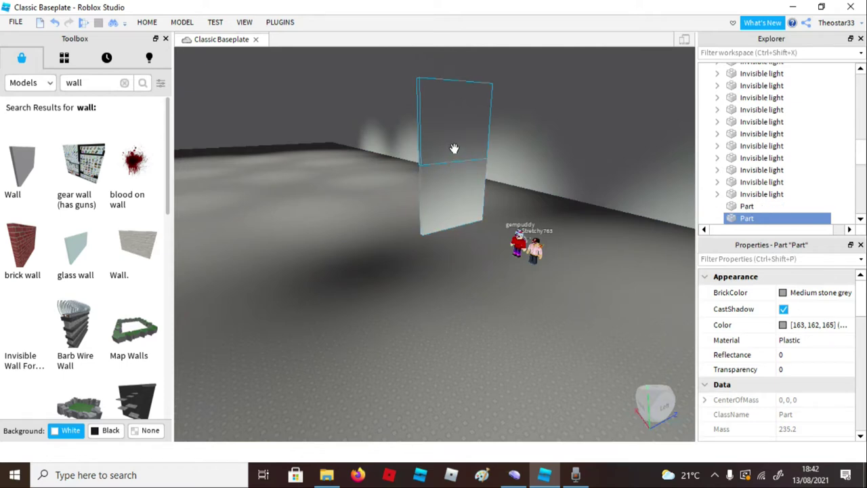
{"action": "left_click_drag", "start_coordinate": [442, 209], "coordinate": [319, 213]}
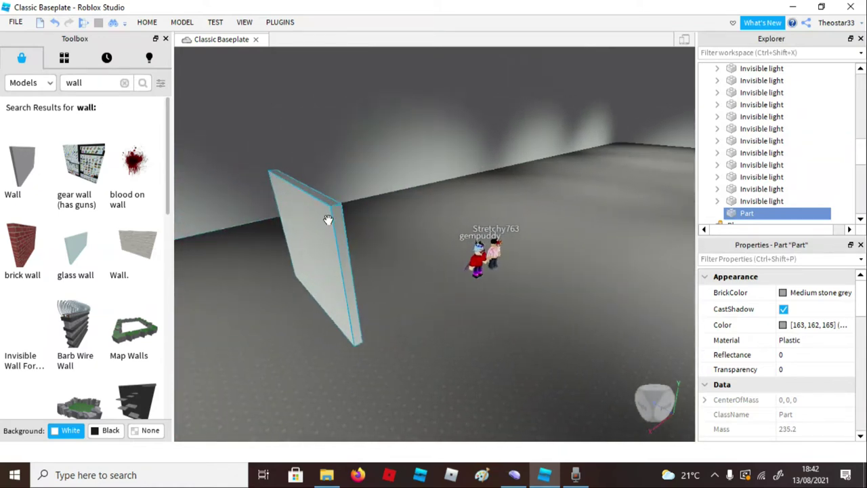
Lengthen the wall beside the characters with the Scale tool.
{"action": "left_click", "coordinate": [147, 23]}
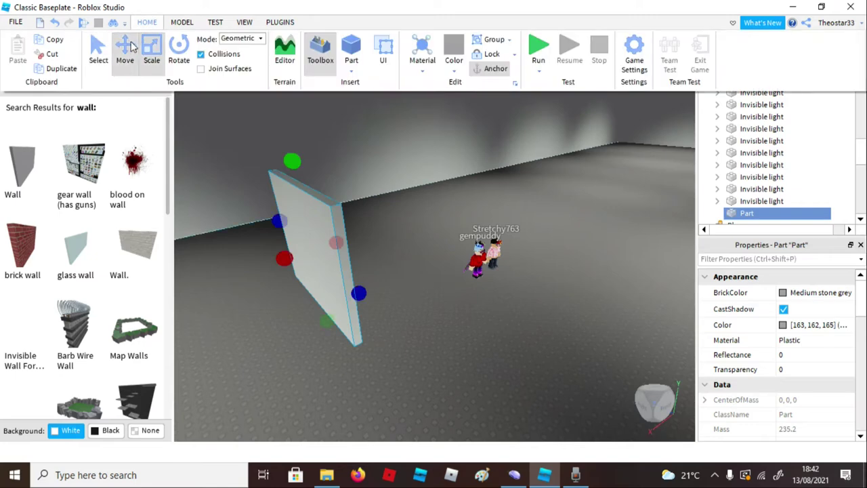
{"action": "left_click_drag", "start_coordinate": [352, 236], "coordinate": [534, 226]}
{"action": "mouse_move", "coordinate": [535, 226]}
{"action": "right_mouse_down"}
{"action": "mouse_move", "coordinate": [517, 223]}
{"action": "mouse_move", "coordinate": [540, 224]}
{"action": "right_mouse_up"}
{"action": "scroll", "coordinate": [540, 224], "scroll_direction": "down", "scroll_amount": 1}
{"action": "left_click", "coordinate": [142, 23]}
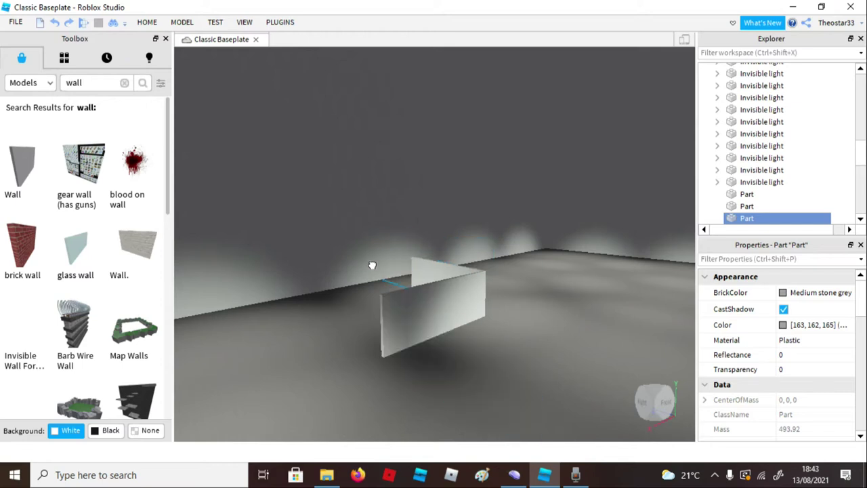
Delete the misplaced wall copy and duplicate the rear wall to form the enclosure's third side.
{"action": "left_click_drag", "start_coordinate": [372, 265], "coordinate": [358, 274]}
{"action": "right_click_drag", "start_coordinate": [357, 274], "coordinate": [358, 282]}
{"action": "key", "text": "Delete"}
{"action": "left_click", "coordinate": [397, 218]}
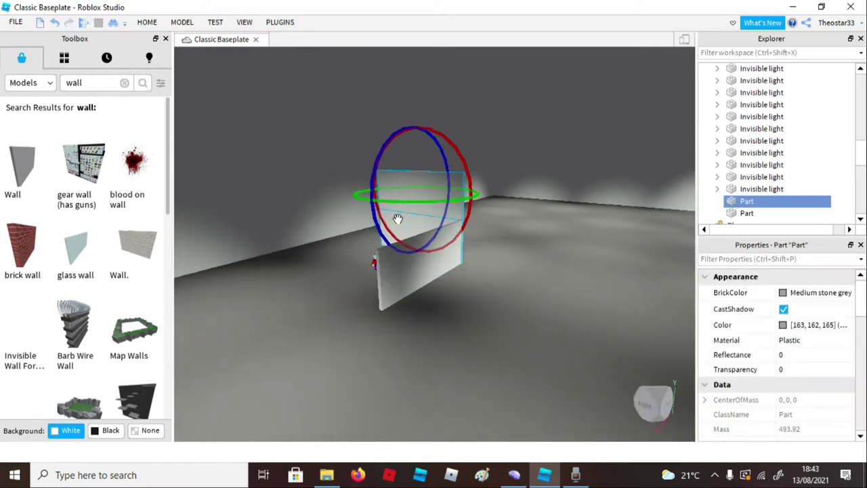
{"action": "key", "text": "ctrl+d"}
{"action": "left_click_drag", "start_coordinate": [422, 221], "coordinate": [363, 289]}
{"action": "key", "text": "a"}
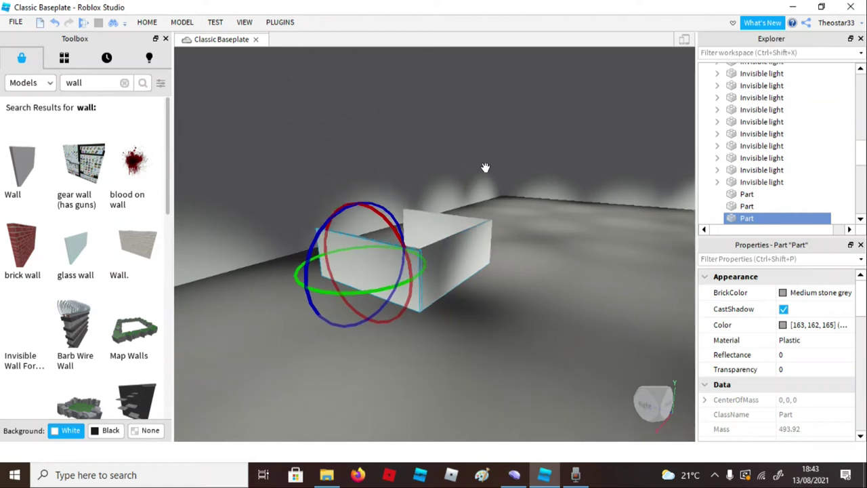
Duplicate the adjoining wall and position it as the fourth side, enclosing the two characters.
{"action": "left_click", "coordinate": [459, 269]}
{"action": "key", "text": "ctrl+d"}
{"action": "left_click_drag", "start_coordinate": [454, 211], "coordinate": [416, 227]}
{"action": "left_click_drag", "start_coordinate": [399, 169], "coordinate": [399, 176]}
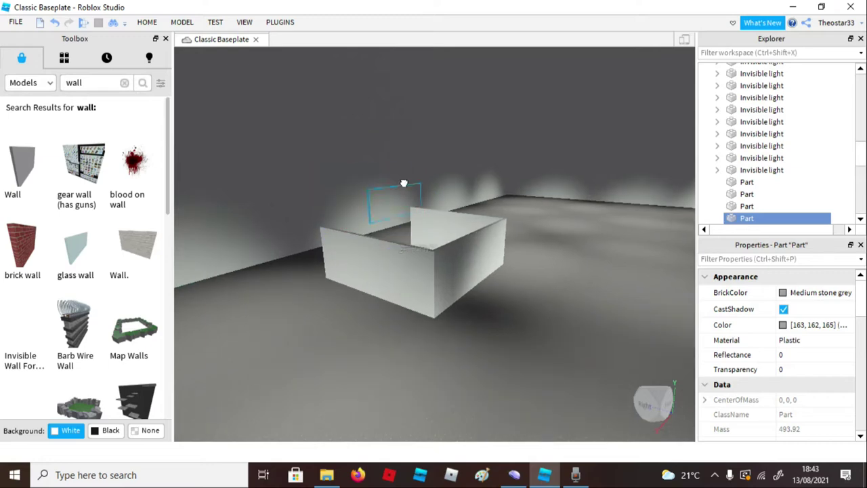
{"action": "left_click_drag", "start_coordinate": [413, 212], "coordinate": [414, 212]}
{"action": "scroll", "coordinate": [512, 213], "scroll_direction": "up", "scroll_amount": 5}
{"action": "mouse_move", "coordinate": [512, 214]}
{"action": "right_mouse_down"}
{"action": "mouse_move", "coordinate": [494, 199]}
{"action": "mouse_move", "coordinate": [511, 209]}
{"action": "right_mouse_up"}
{"action": "scroll", "coordinate": [507, 206], "scroll_direction": "down", "scroll_amount": 5}
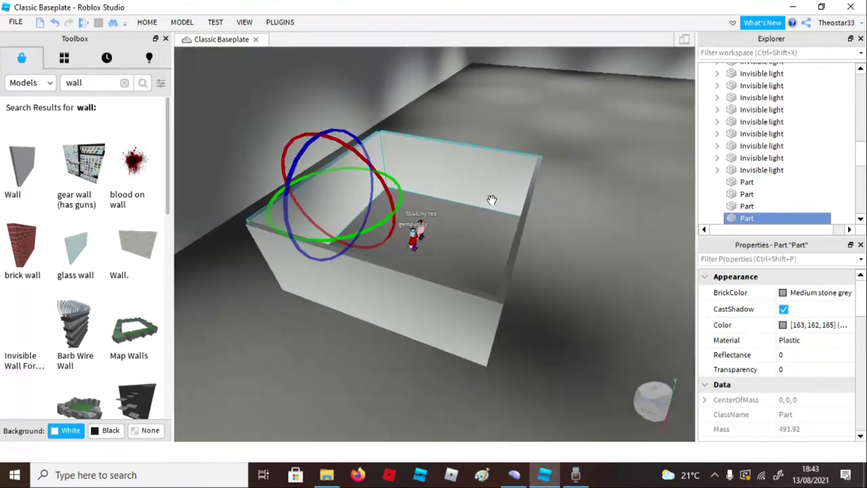
{"action": "left_click_drag", "start_coordinate": [484, 161], "coordinate": [404, 294]}
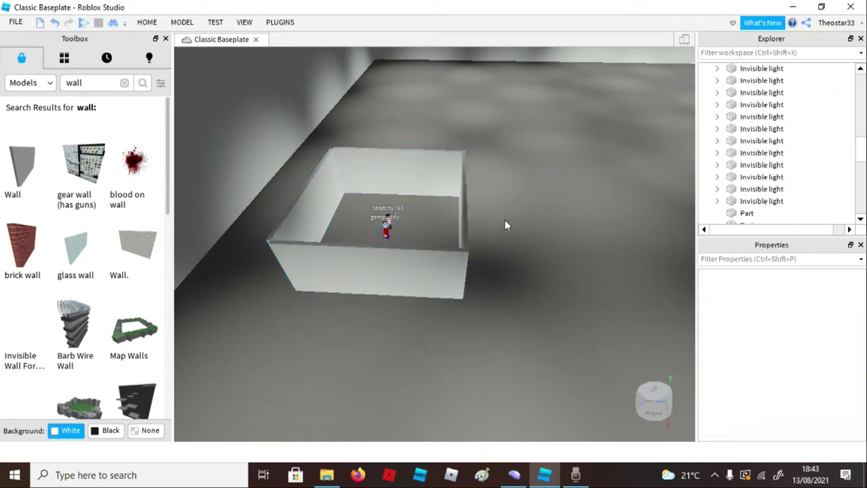
Copy the enclosure's right and back walls and paste each twice to stack them higher.
{"action": "left_click", "coordinate": [465, 216]}
{"action": "key", "text": "ctrl+c"}
{"action": "key", "text": "ctrl+v"}
{"action": "key", "text": "ctrl+v"}
{"action": "left_click", "coordinate": [371, 169]}
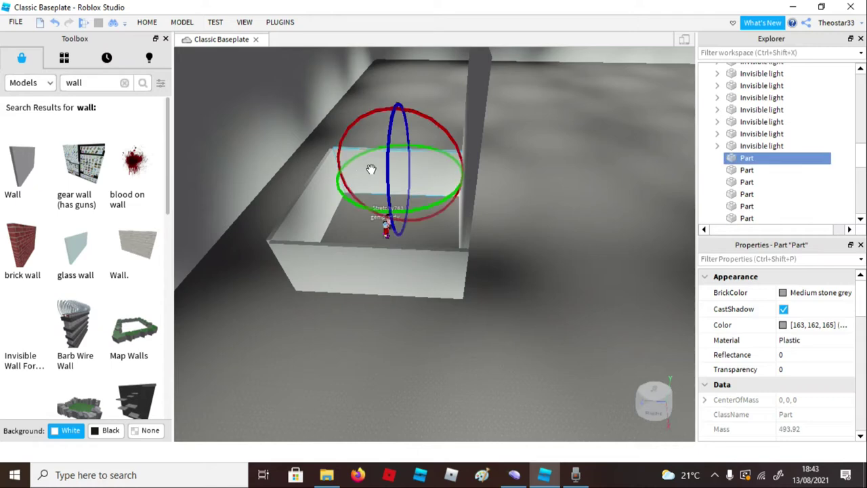
{"action": "key", "text": "ctrl+c"}
{"action": "key", "text": "ctrl+v"}
{"action": "key", "text": "ctrl+v"}
Copy the enclosure's left and front walls and paste each twice to match the raised sides.
{"action": "left_click", "coordinate": [304, 197]}
{"action": "key", "text": "ctrl+c"}
{"action": "key", "text": "ctrl+v"}
{"action": "key", "text": "ctrl+v"}
{"action": "left_click", "coordinate": [357, 268]}
{"action": "key", "text": "ctrl+c"}
{"action": "key", "text": "ctrl+v"}
{"action": "key", "text": "ctrl+v"}
{"action": "left_click", "coordinate": [492, 260]}
Select all of the enclosure's stacked walls together and toggle their Anchored property.
{"action": "right_click_drag", "start_coordinate": [511, 262], "coordinate": [391, 164]}
{"action": "right_click_drag", "start_coordinate": [491, 154], "coordinate": [467, 162]}
{"action": "left_click_drag", "start_coordinate": [474, 158], "coordinate": [383, 293]}
{"action": "scroll", "coordinate": [790, 302], "scroll_direction": "down", "scroll_amount": 2}
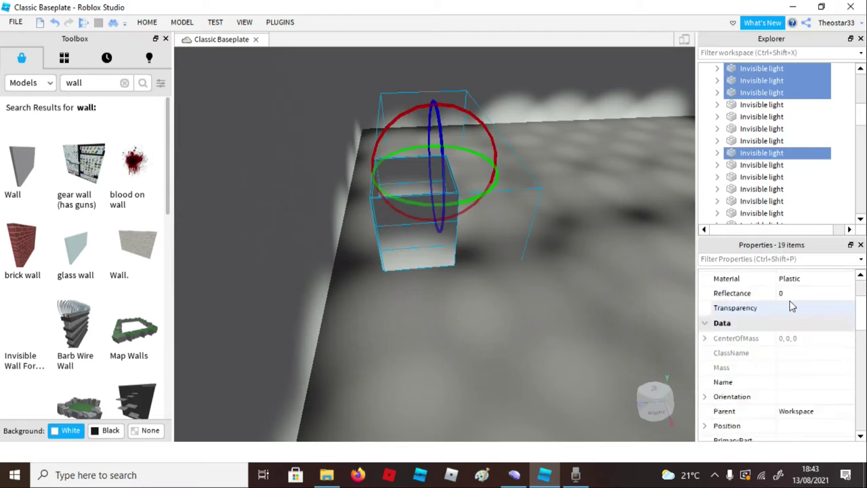
{"action": "scroll", "coordinate": [793, 306], "scroll_direction": "down", "scroll_amount": 5}
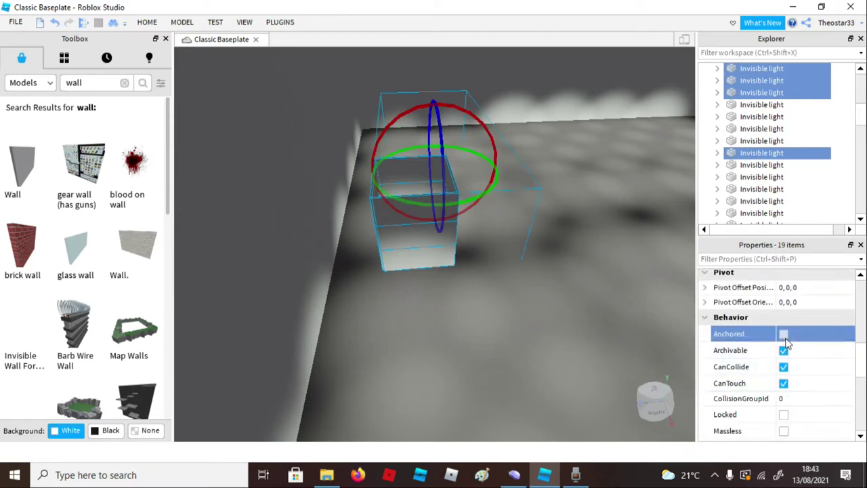
{"action": "left_click", "coordinate": [626, 328]}
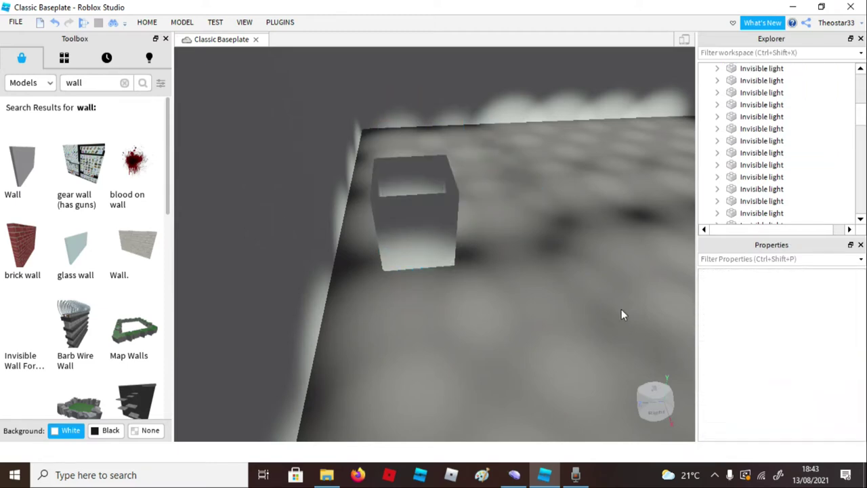
Replace the Toolbox search with "hank" to find Hank models.
{"action": "right_click_drag", "start_coordinate": [621, 310], "coordinate": [619, 301]}
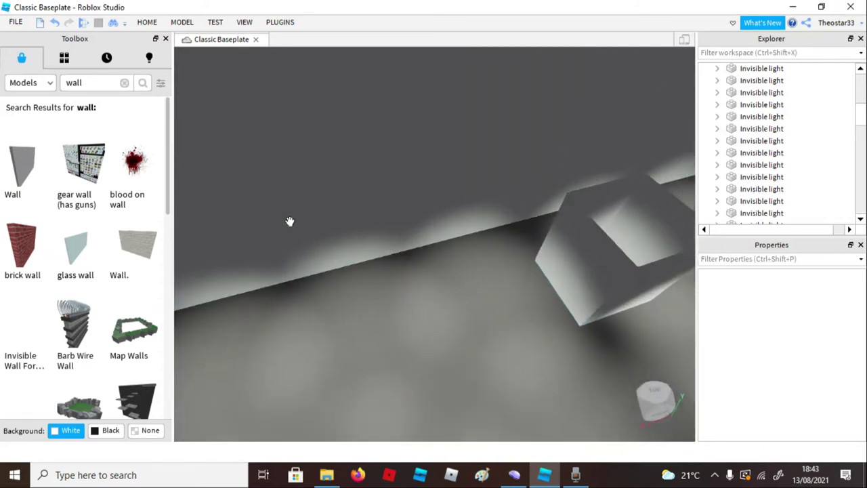
{"action": "middle_click_drag", "start_coordinate": [289, 221], "coordinate": [244, 210]}
{"action": "left_click", "coordinate": [124, 82]}
{"action": "type", "text": "ja"}
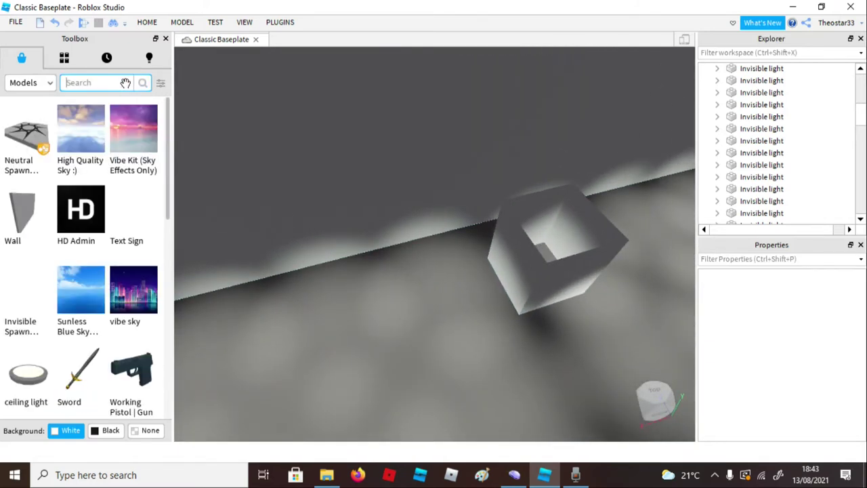
{"action": "key", "text": "Return"}
{"action": "right_click_drag", "start_coordinate": [498, 253], "coordinate": [498, 253]}
Insert the Hank NPC model from the results onto the floor outside the enclosure.
{"action": "scroll", "coordinate": [161, 281], "scroll_direction": "down", "scroll_amount": 2}
{"action": "scroll", "coordinate": [161, 298], "scroll_direction": "down", "scroll_amount": 3}
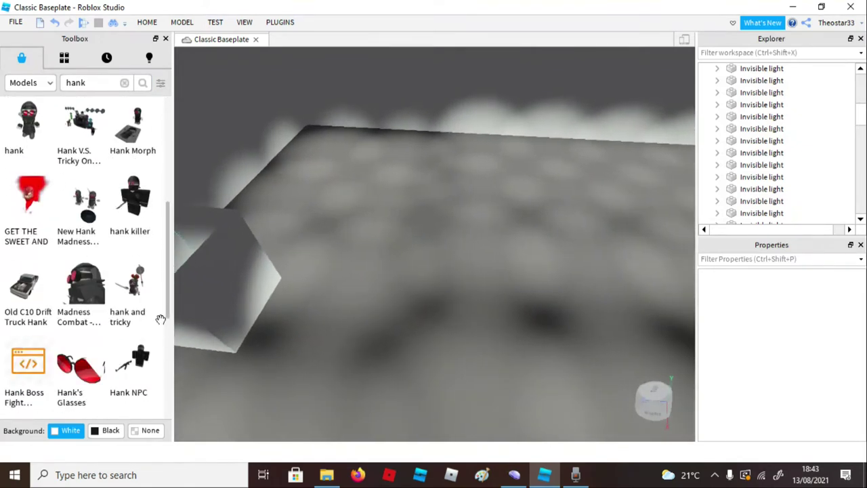
{"action": "scroll", "coordinate": [147, 235], "scroll_direction": "down", "scroll_amount": 3}
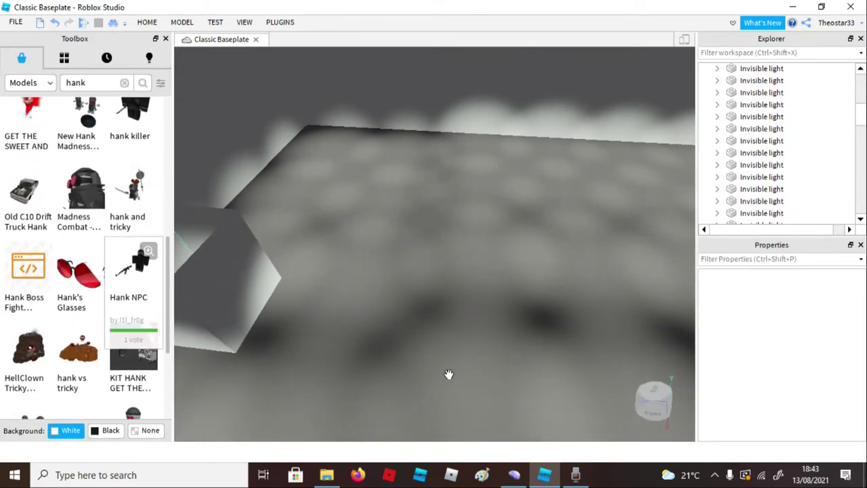
{"action": "left_click_drag", "start_coordinate": [448, 375], "coordinate": [513, 334]}
{"action": "left_click", "coordinate": [523, 263]}
{"action": "mouse_move", "coordinate": [524, 263]}
{"action": "right_mouse_down"}
{"action": "mouse_move", "coordinate": [513, 270]}
{"action": "mouse_move", "coordinate": [521, 261]}
{"action": "right_mouse_up"}
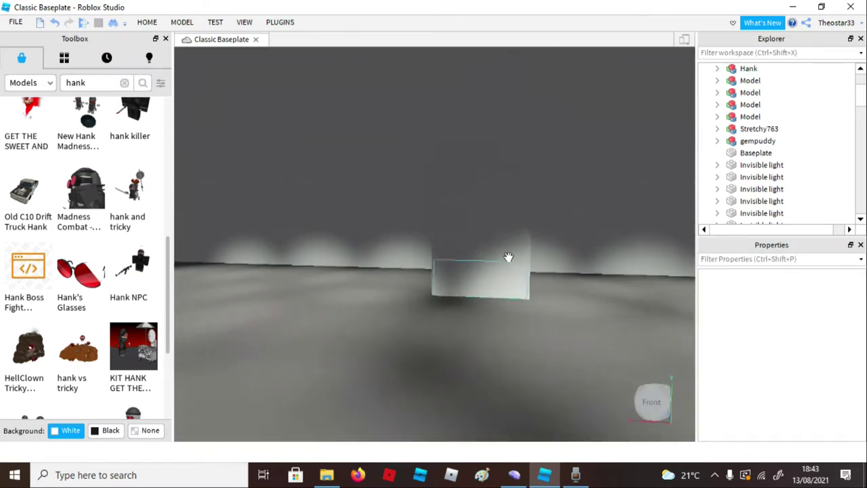
Search the Toolbox for "hd" and start a play test with the two characters inside the enclosure.
{"action": "key", "text": "w"}
{"action": "key", "text": "d"}
{"action": "right_click_drag", "start_coordinate": [322, 188], "coordinate": [322, 189]}
{"action": "key", "text": "w"}
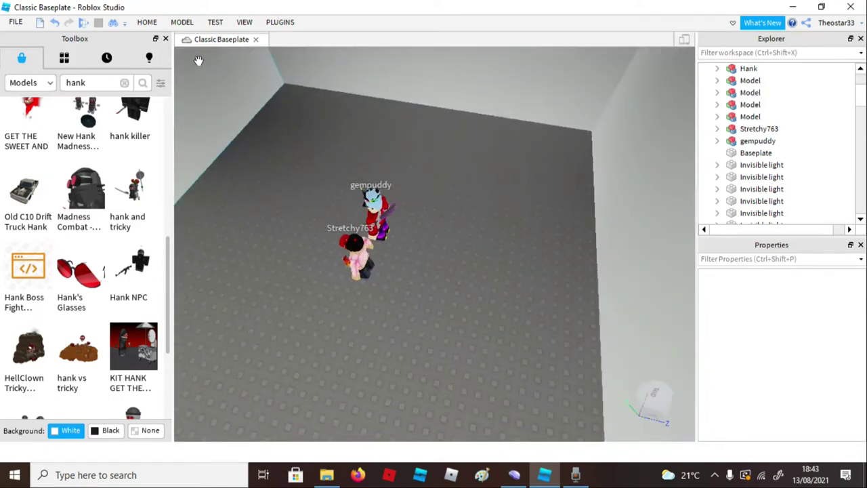
{"action": "scroll", "coordinate": [136, 109], "scroll_direction": "up", "scroll_amount": 6}
{"action": "left_click", "coordinate": [124, 84]}
{"action": "type", "text": "hd"}
{"action": "key", "text": "Return"}
{"action": "key", "text": "F5"}
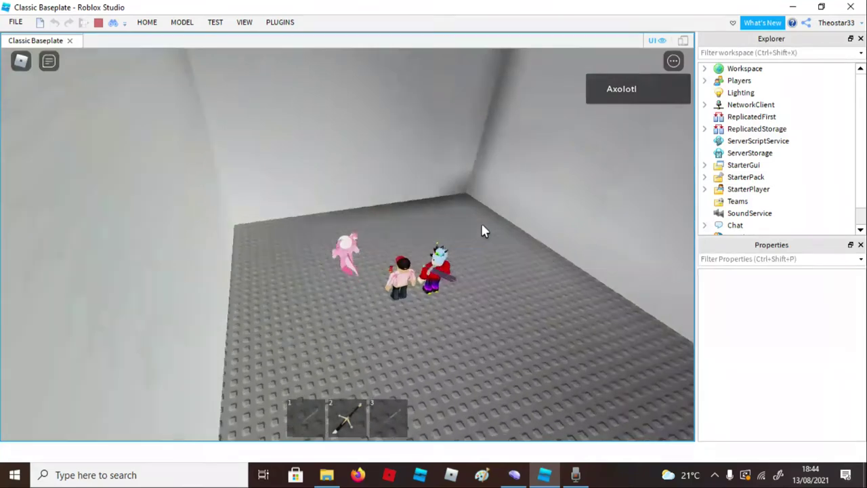
Switch the play test from the client to the server view and move Hank across the floor beside the enclosure.
{"action": "scroll", "coordinate": [481, 231], "scroll_direction": "down", "scroll_amount": 10}
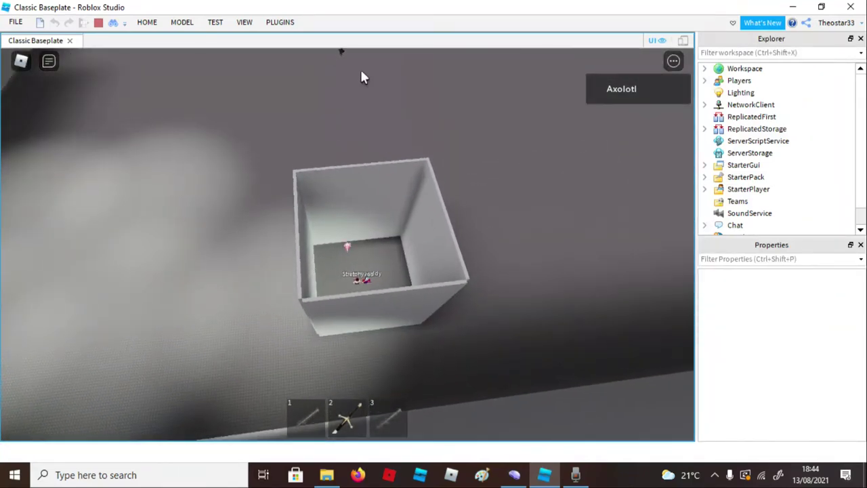
{"action": "left_click", "coordinate": [147, 22]}
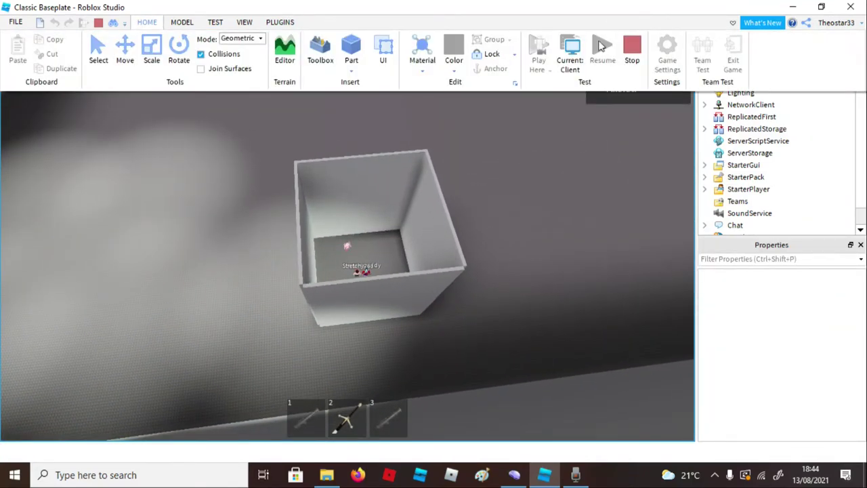
{"action": "left_click", "coordinate": [570, 64]}
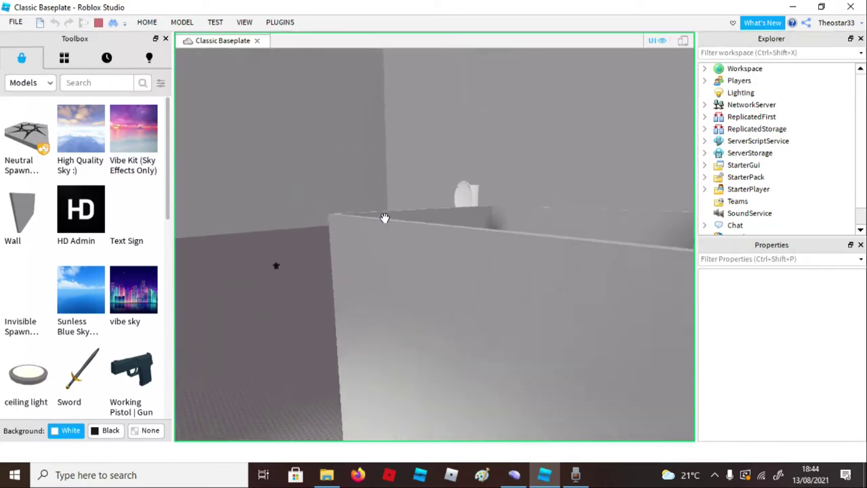
{"action": "left_click_drag", "start_coordinate": [315, 271], "coordinate": [391, 325]}
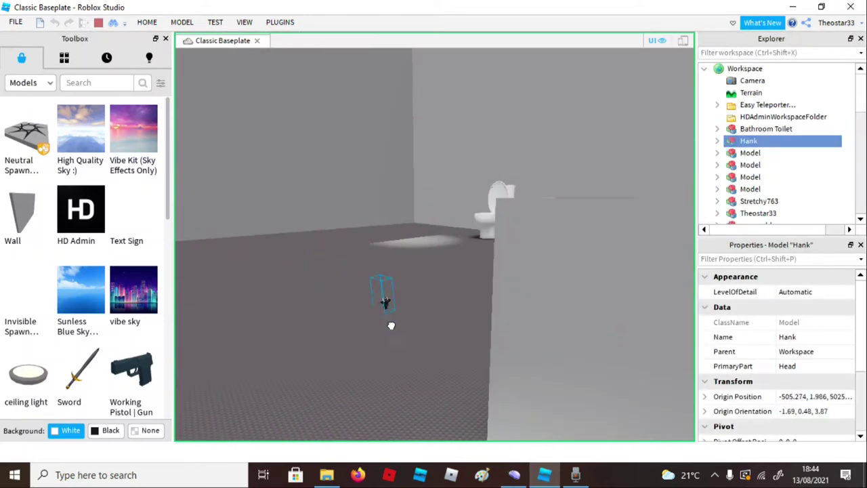
Examine the toilet, Hank and the walled enclosure with the characters inside from several angles and distances.
{"action": "left_click", "coordinate": [480, 231]}
{"action": "scroll", "coordinate": [414, 265], "scroll_direction": "up", "scroll_amount": 3}
{"action": "mouse_move", "coordinate": [414, 265]}
{"action": "right_mouse_down"}
{"action": "mouse_move", "coordinate": [404, 279]}
{"action": "mouse_move", "coordinate": [412, 275]}
{"action": "right_mouse_up"}
{"action": "scroll", "coordinate": [414, 266], "scroll_direction": "down", "scroll_amount": 5}
{"action": "scroll", "coordinate": [414, 261], "scroll_direction": "up", "scroll_amount": 5}
{"action": "scroll", "coordinate": [403, 279], "scroll_direction": "down", "scroll_amount": 5}
{"action": "scroll", "coordinate": [403, 280], "scroll_direction": "up", "scroll_amount": 4}
{"action": "scroll", "coordinate": [403, 279], "scroll_direction": "up", "scroll_amount": 2}
{"action": "scroll", "coordinate": [412, 271], "scroll_direction": "down", "scroll_amount": 5}
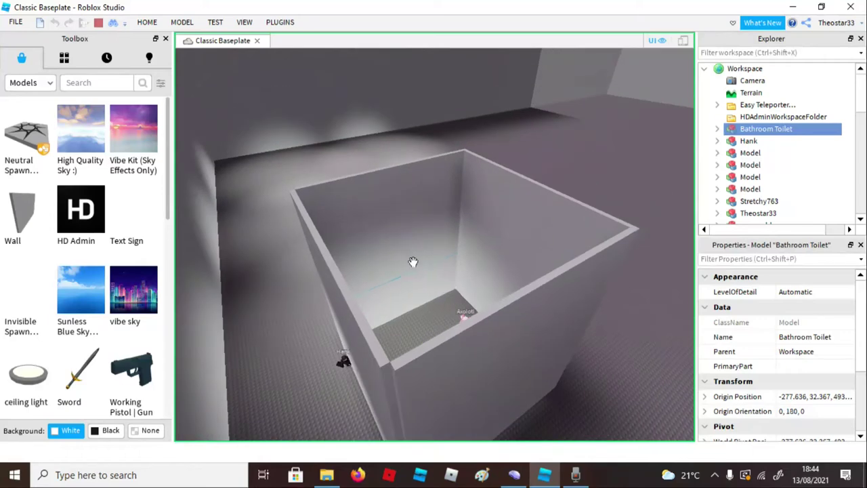
Pull an upper wall panel off the enclosure and set it on the floor beside it.
{"action": "left_click", "coordinate": [416, 247]}
{"action": "scroll", "coordinate": [415, 244], "scroll_direction": "down", "scroll_amount": 3}
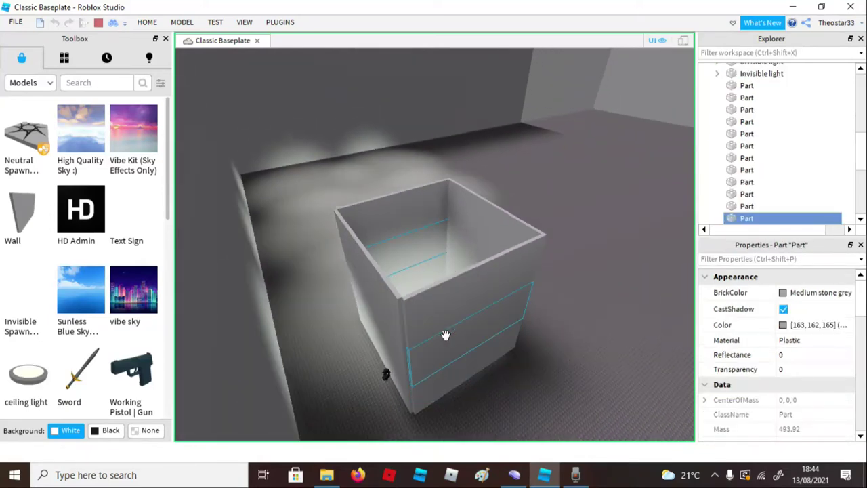
{"action": "left_click", "coordinate": [445, 333]}
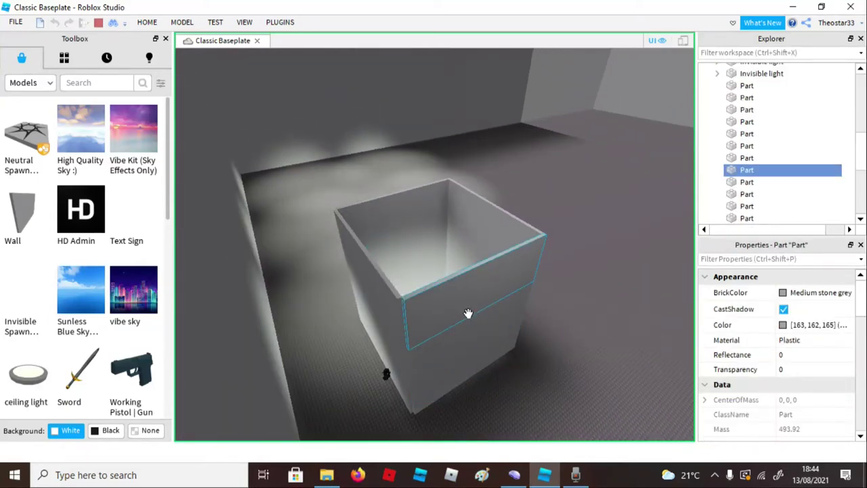
{"action": "left_click", "coordinate": [551, 244]}
{"action": "scroll", "coordinate": [517, 292], "scroll_direction": "up", "scroll_amount": 3}
{"action": "right_click_drag", "start_coordinate": [517, 292], "coordinate": [517, 292]}
{"action": "scroll", "coordinate": [517, 292], "scroll_direction": "up", "scroll_amount": 3}
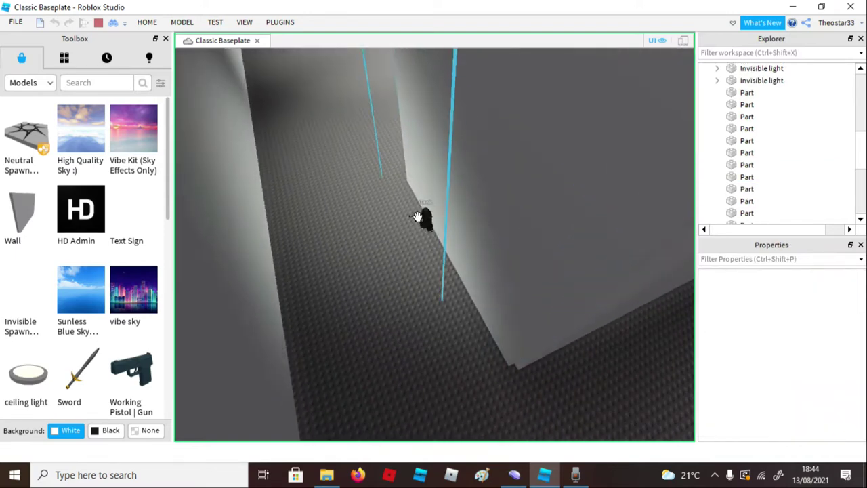
{"action": "left_click", "coordinate": [402, 180]}
{"action": "scroll", "coordinate": [379, 230], "scroll_direction": "down", "scroll_amount": 5}
{"action": "left_click_drag", "start_coordinate": [400, 172], "coordinate": [559, 210]}
{"action": "left_click", "coordinate": [383, 197]}
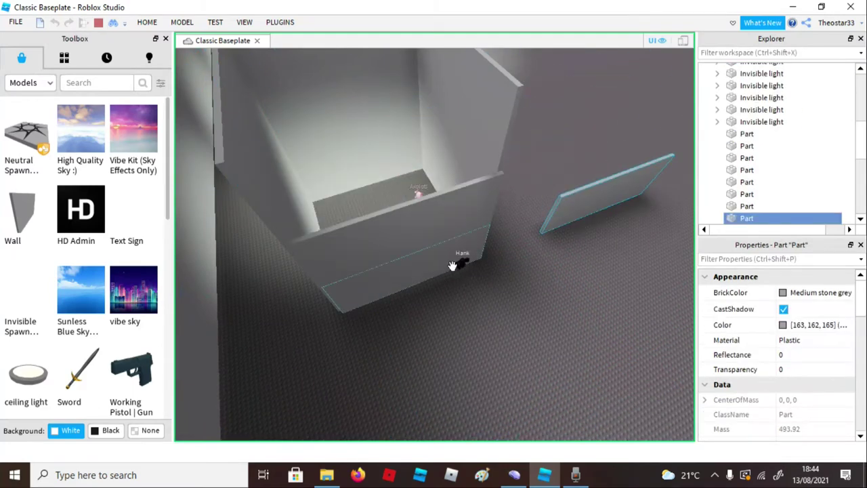
Move a wall panel onto the enclosure's lowered side, then look down at the characters inside.
{"action": "right_click_drag", "start_coordinate": [498, 259], "coordinate": [493, 244]}
{"action": "scroll", "coordinate": [493, 247], "scroll_direction": "up", "scroll_amount": 5}
{"action": "scroll", "coordinate": [493, 244], "scroll_direction": "up", "scroll_amount": 4}
{"action": "scroll", "coordinate": [493, 245], "scroll_direction": "down", "scroll_amount": 7}
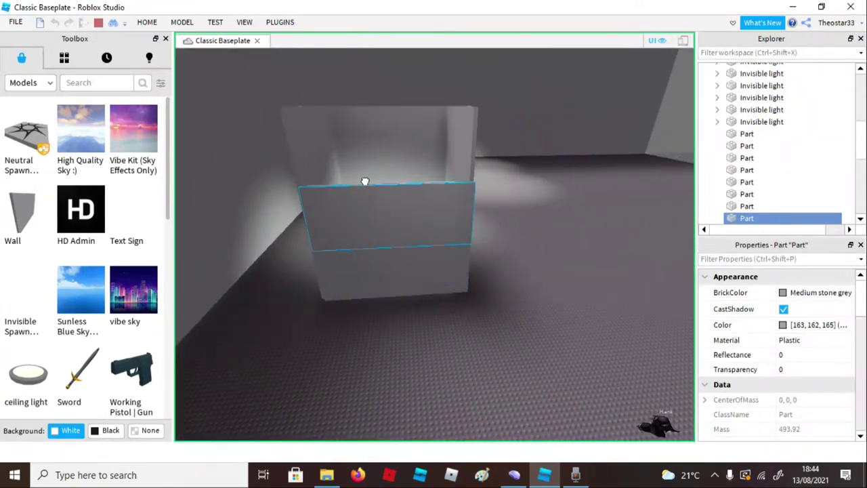
{"action": "left_click_drag", "start_coordinate": [272, 136], "coordinate": [298, 126]}
{"action": "scroll", "coordinate": [613, 208], "scroll_direction": "up", "scroll_amount": 4}
{"action": "left_click", "coordinate": [613, 208]}
{"action": "right_click_drag", "start_coordinate": [575, 207], "coordinate": [575, 208]}
{"action": "scroll", "coordinate": [575, 213], "scroll_direction": "down", "scroll_amount": 5}
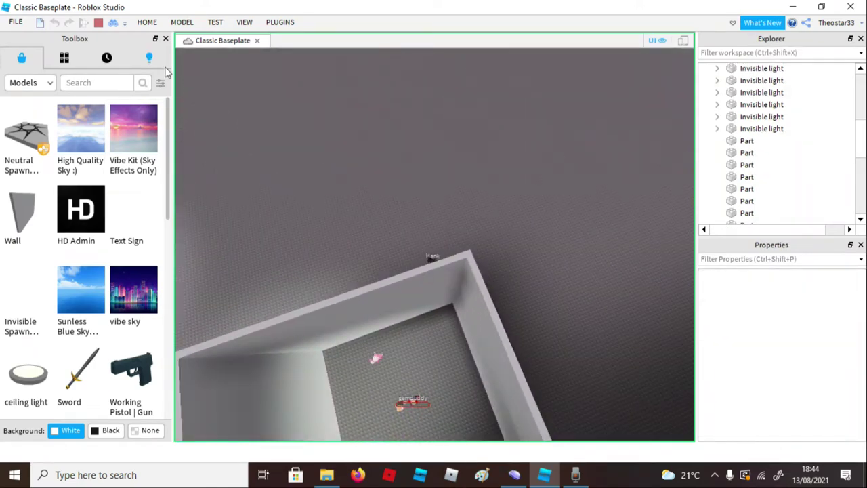
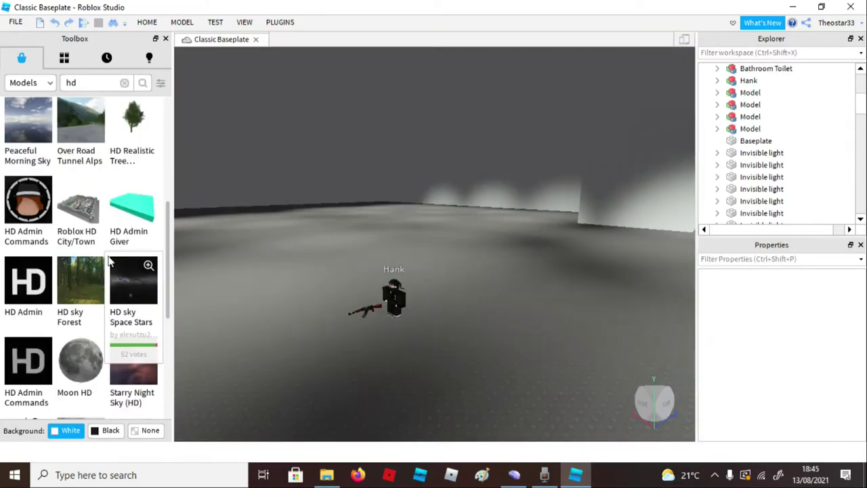
Insert the Moon HD model from the Toolbox search results into the workspace.
{"action": "scroll", "coordinate": [102, 271], "scroll_direction": "down", "scroll_amount": 5}
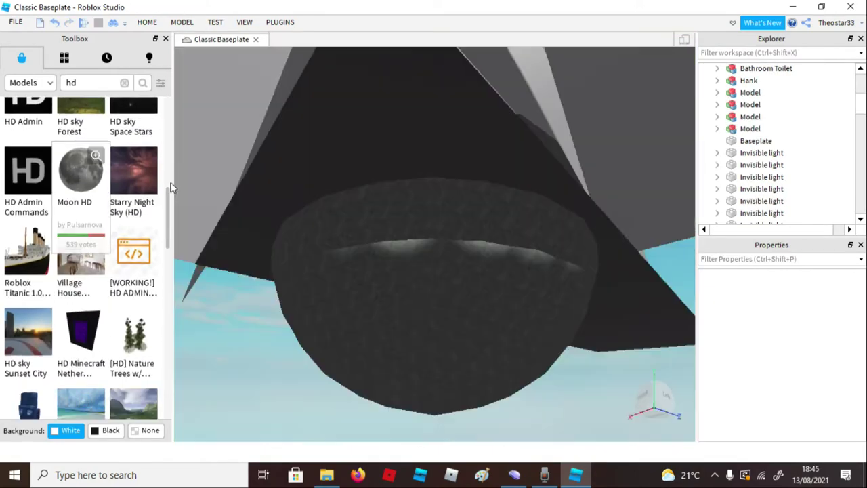
{"action": "left_click_drag", "start_coordinate": [172, 187], "coordinate": [459, 308]}
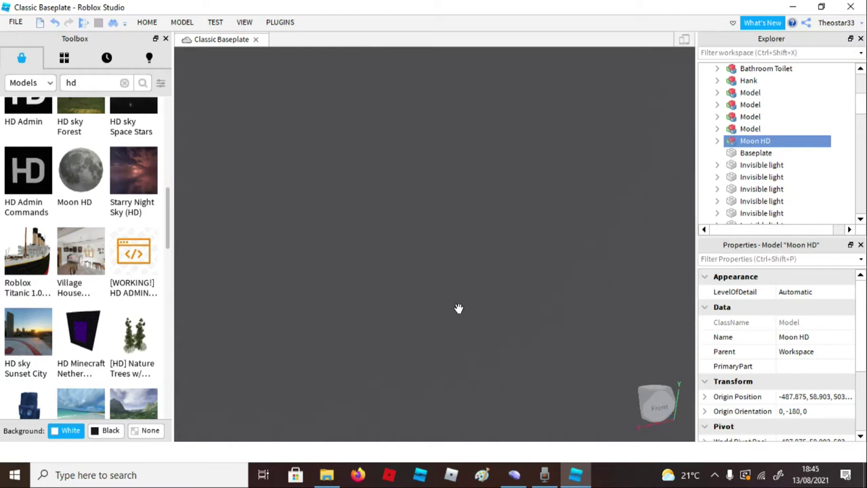
{"action": "key", "text": "ctrl+z"}
{"action": "left_click_drag", "start_coordinate": [76, 176], "coordinate": [483, 214]}
{"action": "left_click", "coordinate": [147, 22]}
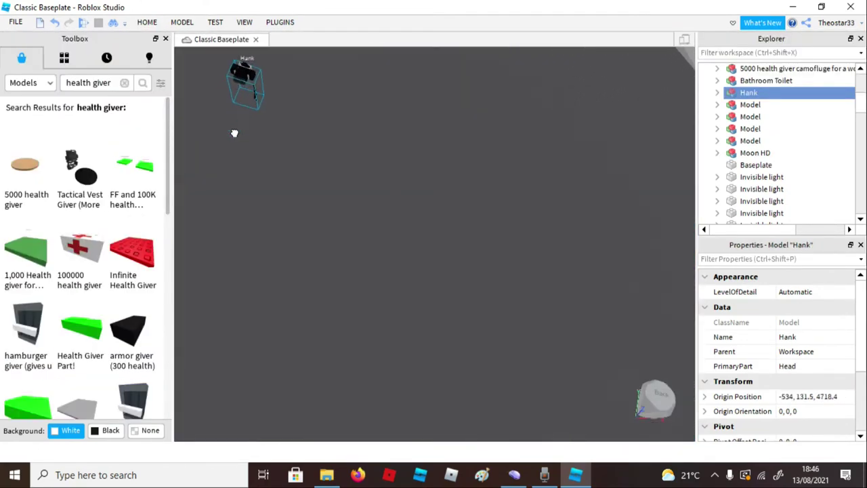
Move Hank up onto the moon's surface among the rocks.
{"action": "key", "text": "w"}
{"action": "left_click_drag", "start_coordinate": [235, 133], "coordinate": [377, 169]}
{"action": "right_click_drag", "start_coordinate": [377, 170], "coordinate": [378, 169]}
{"action": "key", "text": "w"}
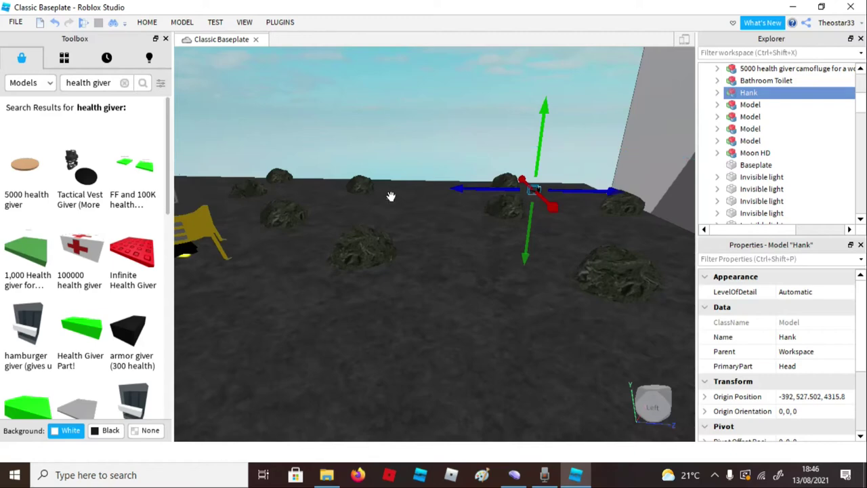
Place the 5000 health giver on open ground on the moon's surface, in front of the rocks.
{"action": "left_click", "coordinate": [390, 196]}
{"action": "key", "text": "f"}
{"action": "mouse_move", "coordinate": [465, 251]}
{"action": "left_mouse_down"}
{"action": "mouse_move", "coordinate": [298, 257]}
{"action": "mouse_move", "coordinate": [422, 300]}
{"action": "mouse_move", "coordinate": [468, 332]}
{"action": "left_mouse_up"}
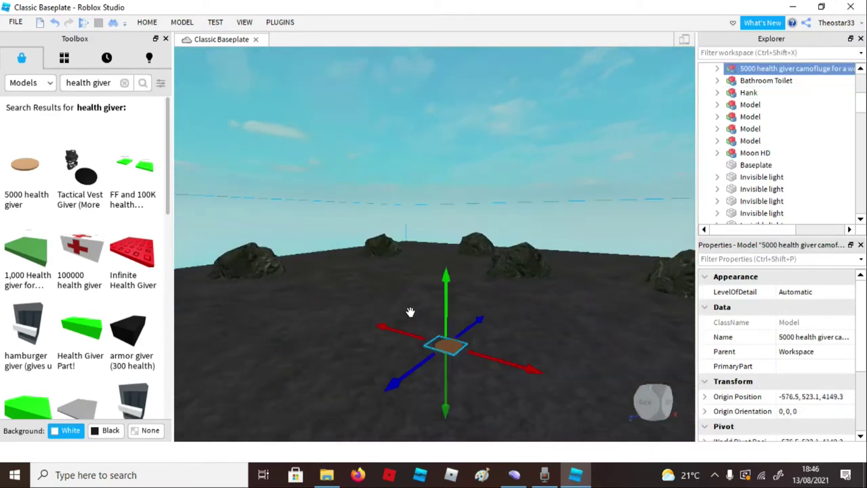
Open the script inside the Button part of the 5000 health giver.
{"action": "left_click", "coordinate": [147, 23]}
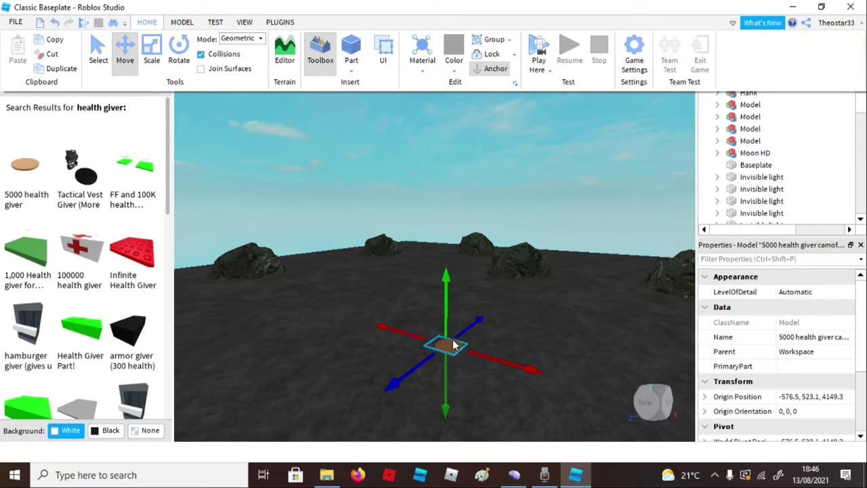
{"action": "left_click", "coordinate": [578, 250]}
{"action": "left_click", "coordinate": [452, 346]}
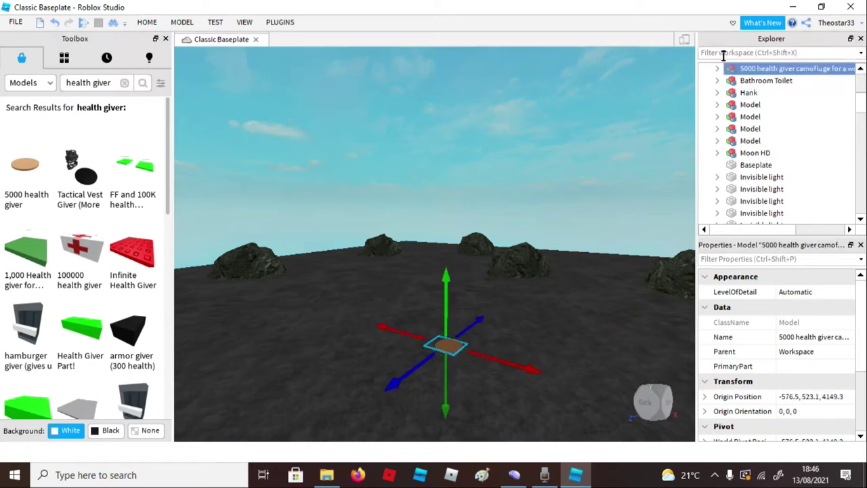
{"action": "left_click", "coordinate": [717, 69]}
{"action": "left_click", "coordinate": [730, 92]}
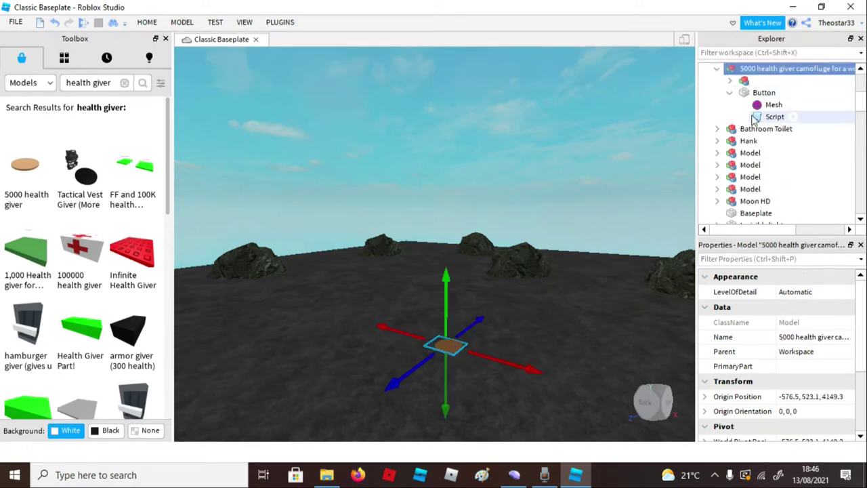
{"action": "double_click", "coordinate": [773, 116]}
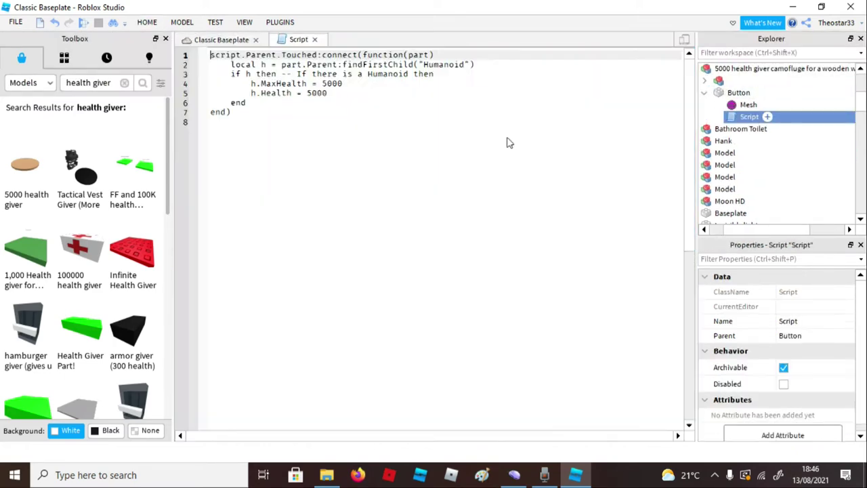
Set MaxHealth to 10000 and Health to 9999 in the health giver's script.
{"action": "left_click", "coordinate": [338, 84]}
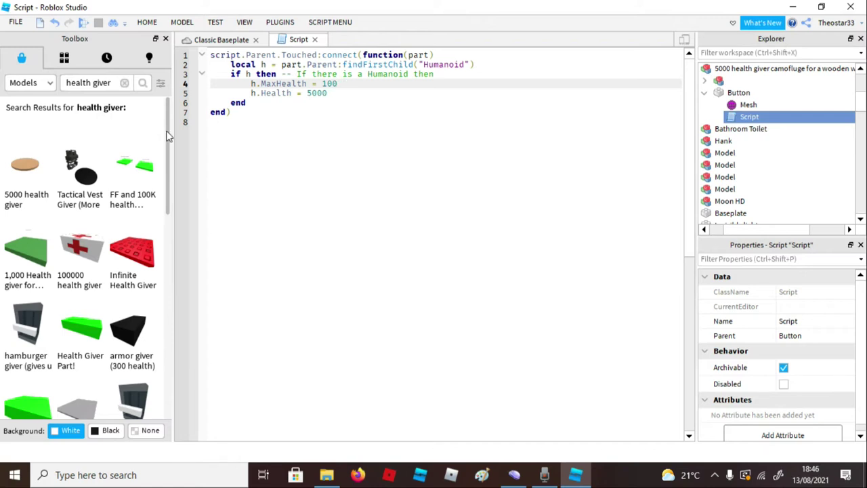
{"action": "left_click", "coordinate": [327, 93]}
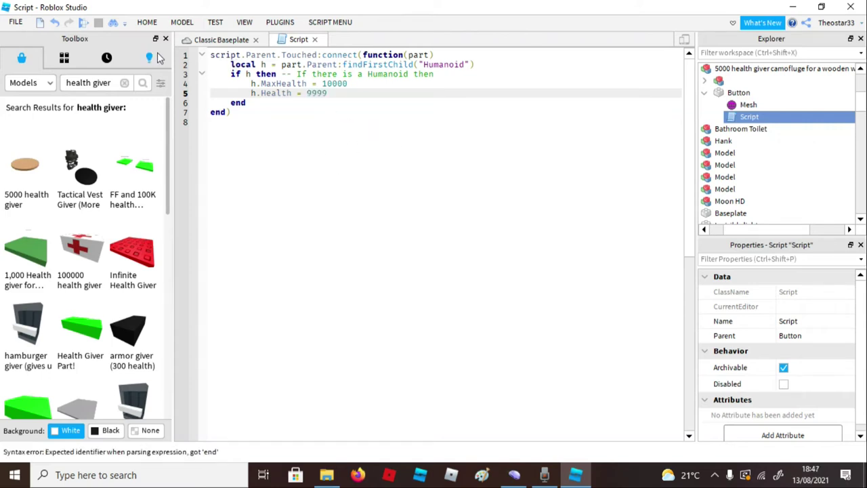
{"action": "left_click", "coordinate": [144, 20]}
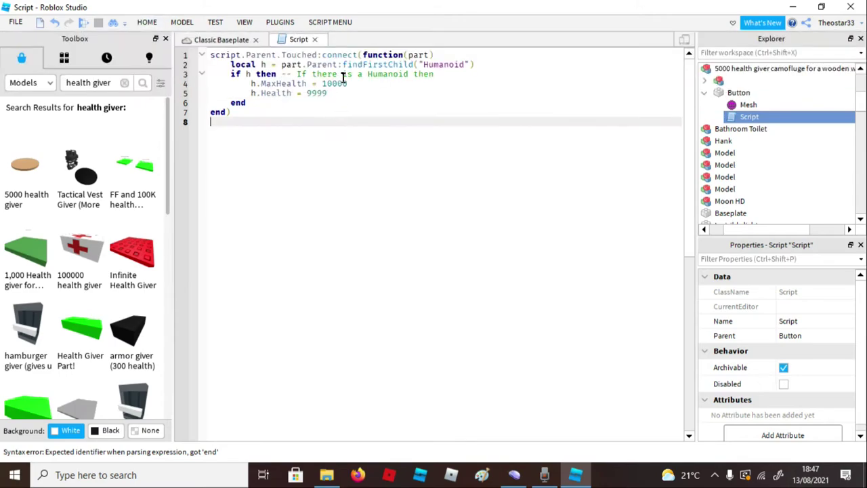
Start a play test and run the axolotl character with its sword past the yellow lander toward the rocks.
{"action": "key", "text": "F5"}
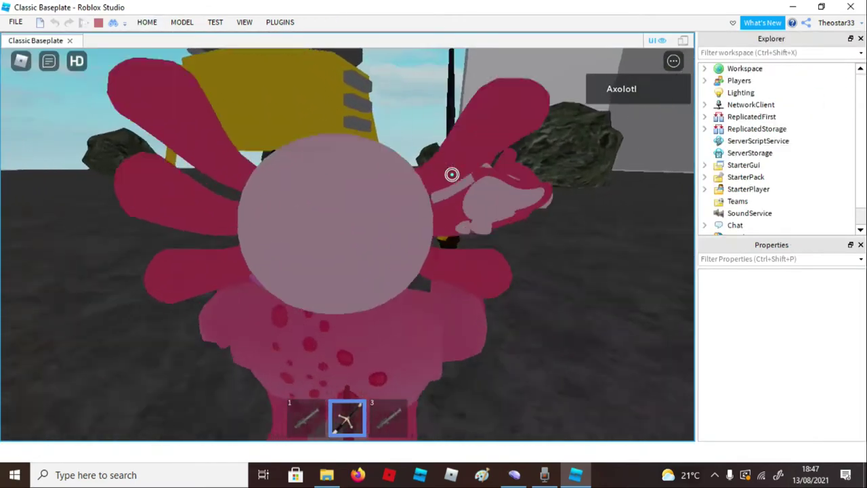
{"action": "scroll", "coordinate": [451, 174], "scroll_direction": "up", "scroll_amount": 3}
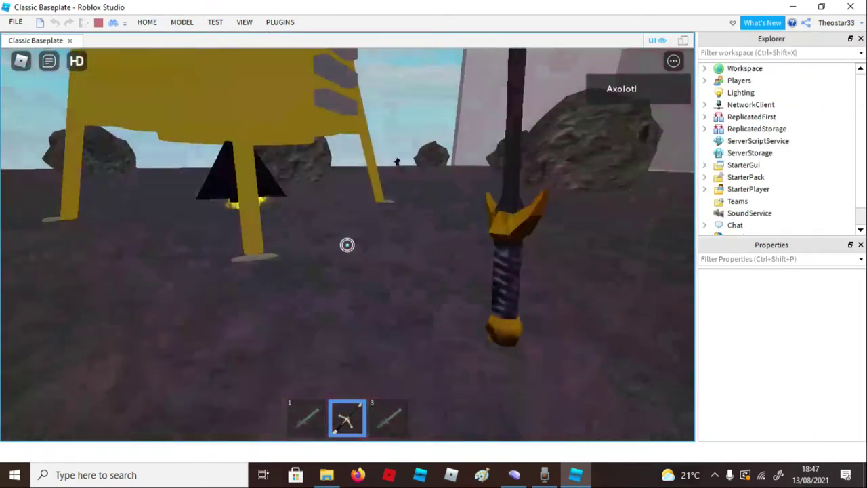
{"action": "key", "text": "w"}
{"action": "left_click", "coordinate": [347, 245]}
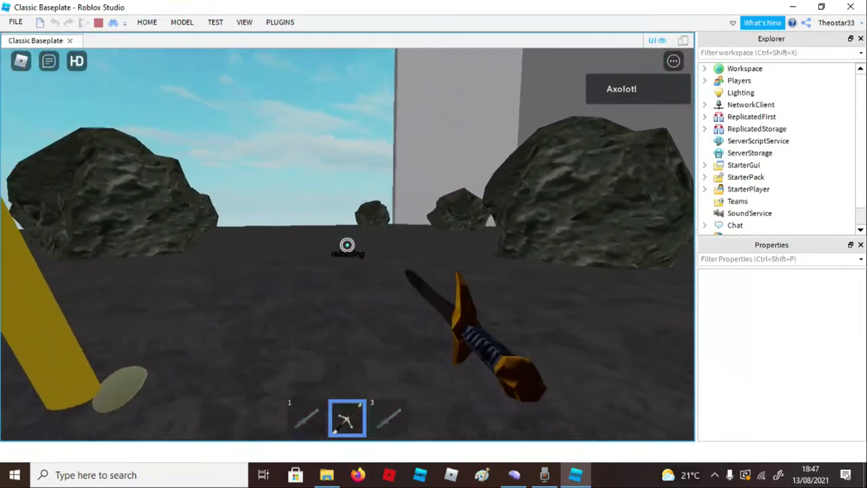
{"action": "scroll", "coordinate": [349, 246], "scroll_direction": "down", "scroll_amount": 4}
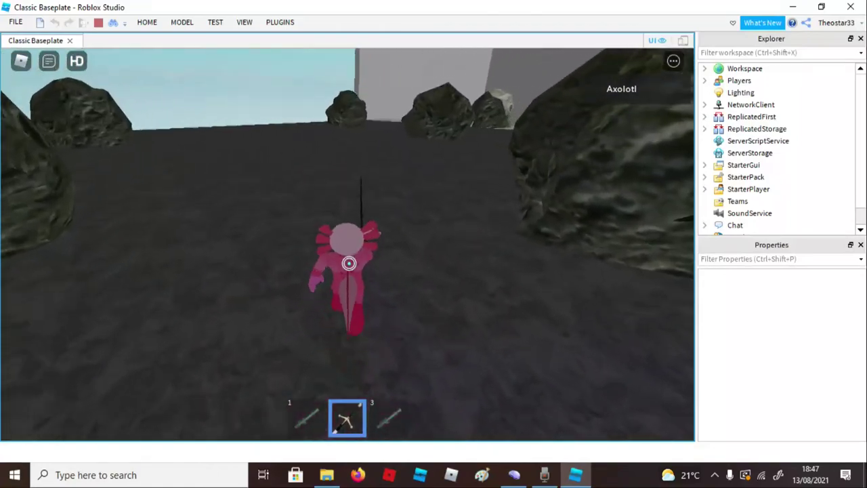
{"action": "key", "text": "w"}
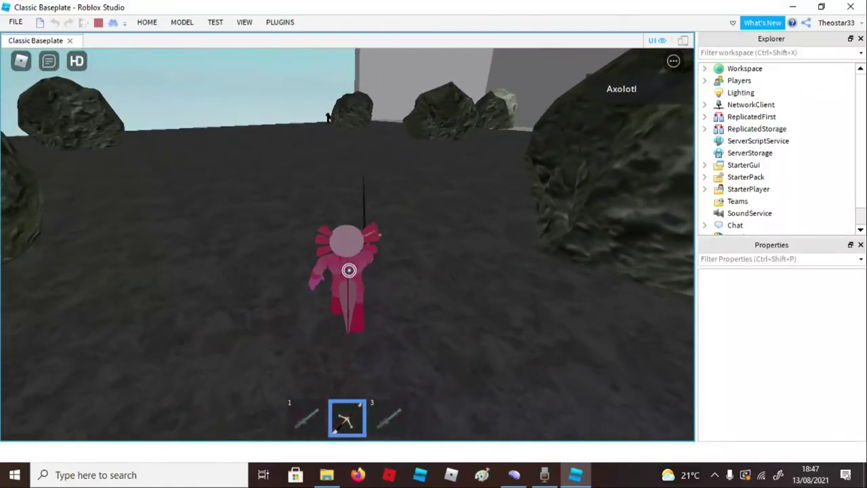
{"action": "right_click_drag", "start_coordinate": [352, 264], "coordinate": [356, 266]}
{"action": "key", "text": "w"}
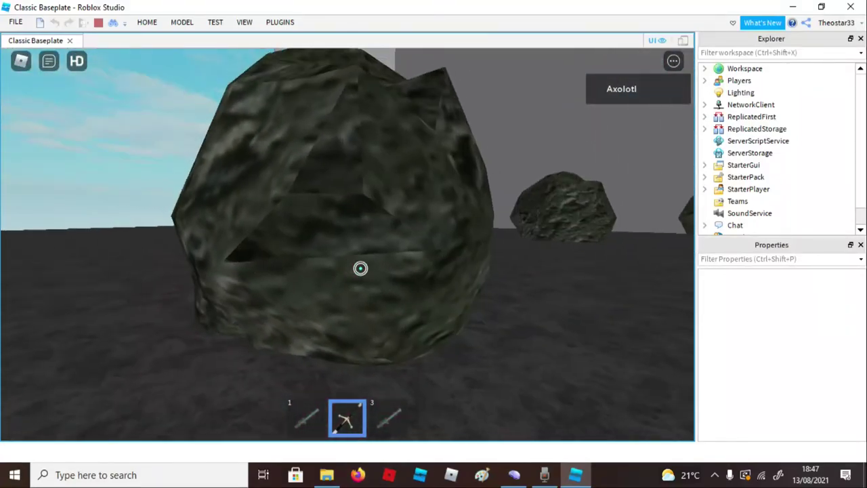
Move the character around the large rocks, alternating between first-person and third-person view.
{"action": "right_click_drag", "start_coordinate": [359, 268], "coordinate": [360, 269]}
{"action": "scroll", "coordinate": [360, 269], "scroll_direction": "up", "scroll_amount": 4}
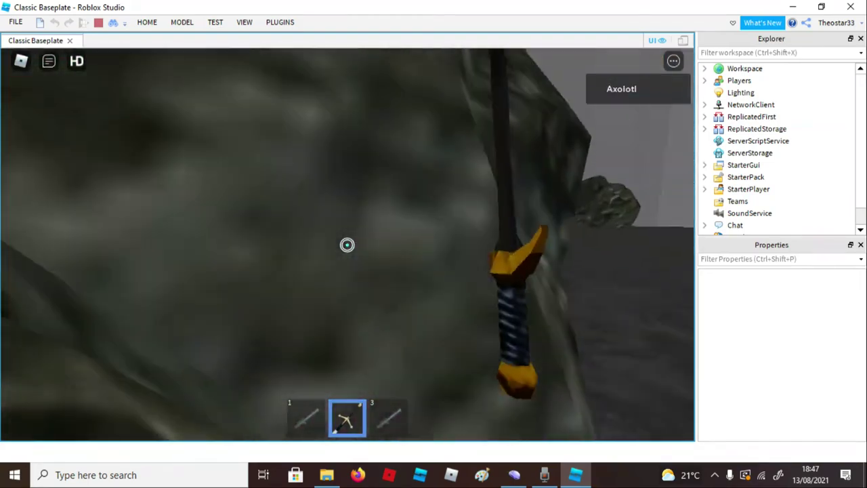
{"action": "scroll", "coordinate": [347, 245], "scroll_direction": "down", "scroll_amount": 4}
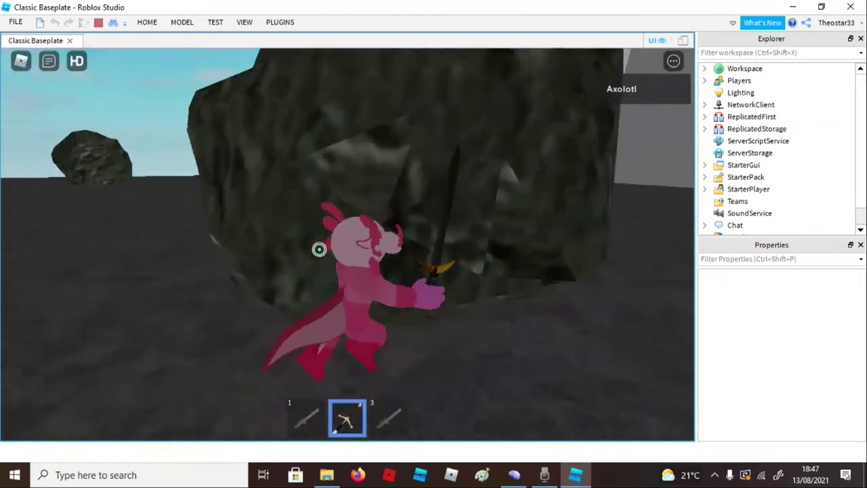
{"action": "scroll", "coordinate": [347, 245], "scroll_direction": "up", "scroll_amount": 4}
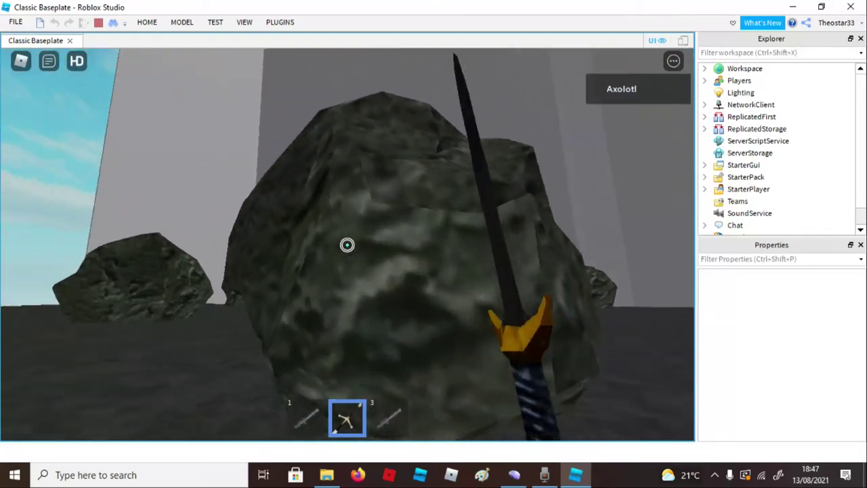
{"action": "scroll", "coordinate": [347, 244], "scroll_direction": "down", "scroll_amount": 4}
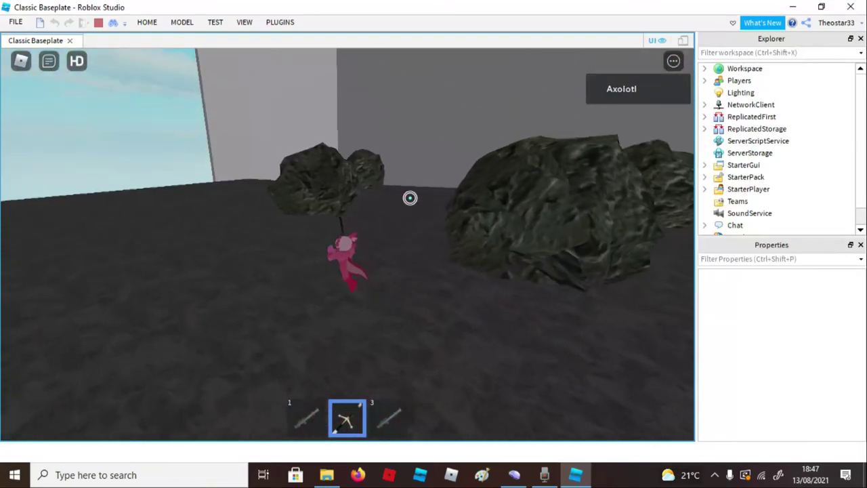
{"action": "key", "text": "w"}
{"action": "key", "text": "d"}
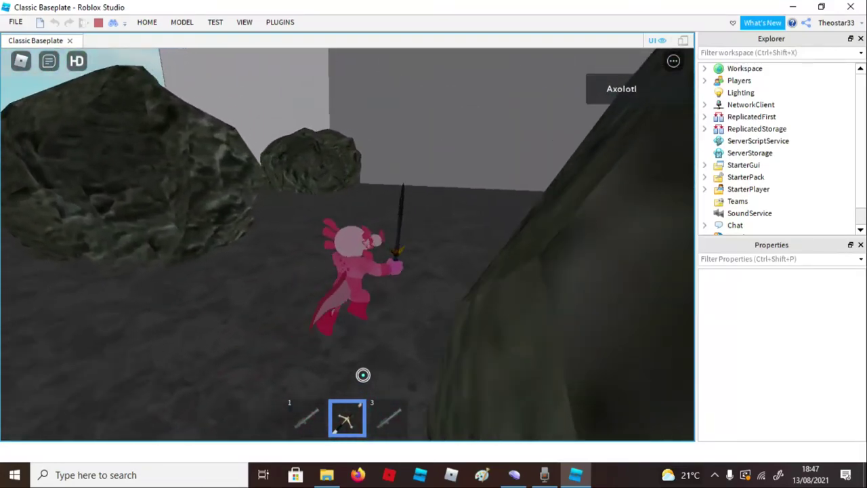
Run the character up to Hank beside the wall, putting the sword away and equipping it again.
{"action": "key", "text": "Left"}
{"action": "key", "text": "w"}
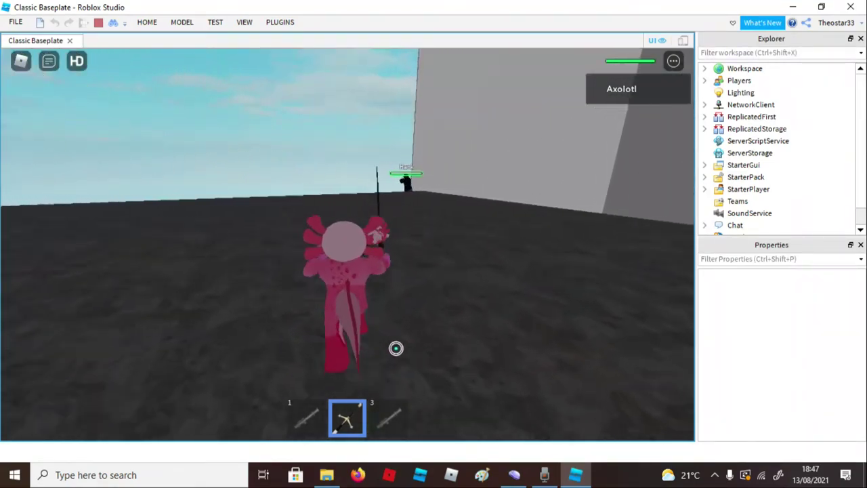
{"action": "scroll", "coordinate": [395, 349], "scroll_direction": "up", "scroll_amount": 2}
{"action": "key", "text": "2"}
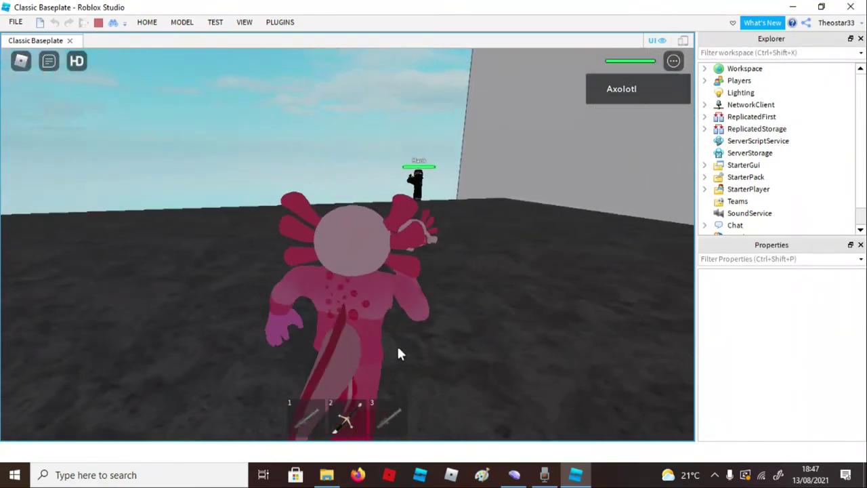
{"action": "right_click_drag", "start_coordinate": [398, 348], "coordinate": [401, 348]}
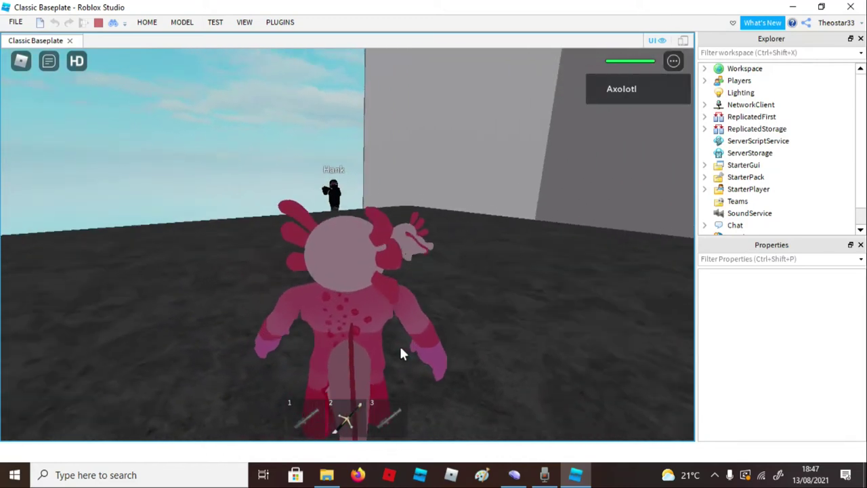
{"action": "key", "text": "2"}
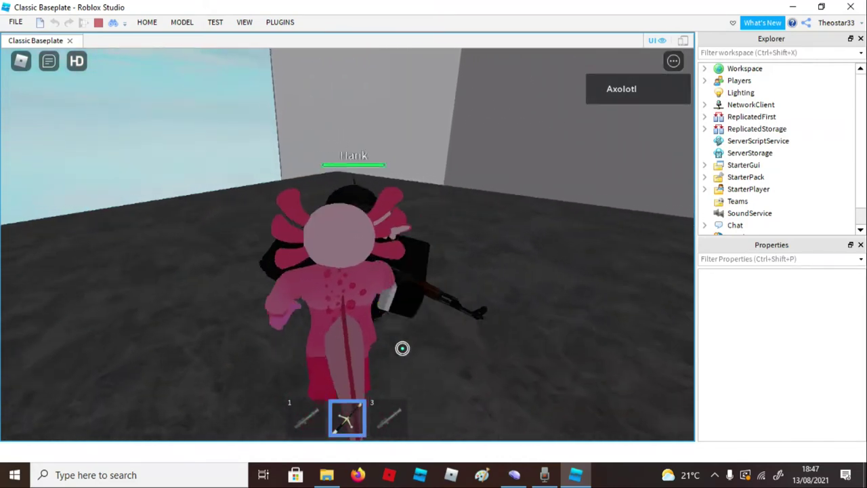
Attack Hank with the sword while following him across the moon surface, and fire the slot 1 weapon at him.
{"action": "left_click", "coordinate": [402, 348]}
{"action": "right_click_drag", "start_coordinate": [403, 349], "coordinate": [397, 348]}
{"action": "key", "text": "w"}
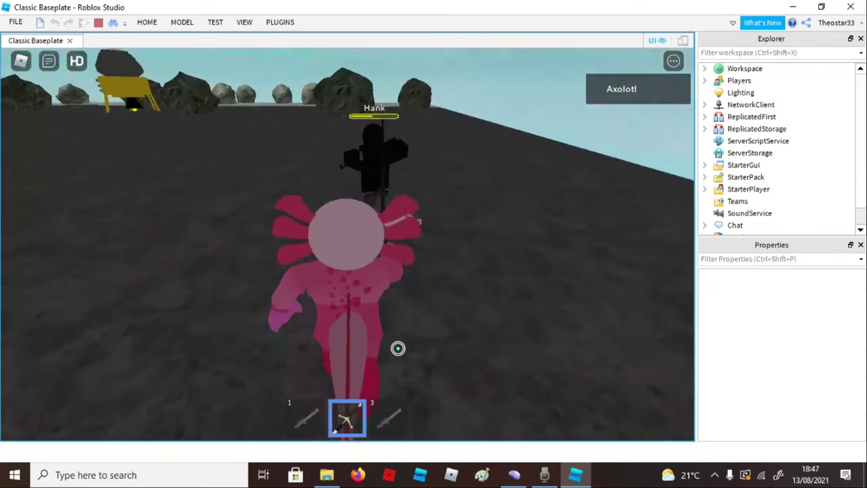
{"action": "key", "text": "1"}
{"action": "left_click", "coordinate": [379, 143]}
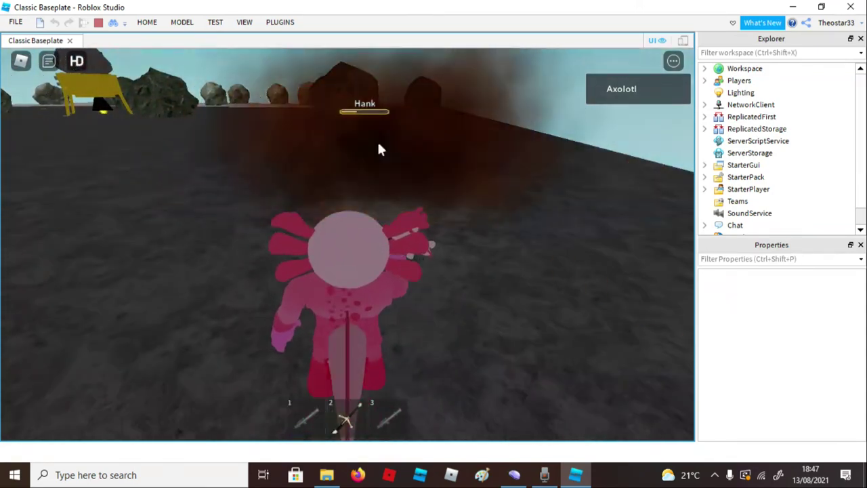
Equip the sword again, turn the view toward the yellow lander and stop the play test.
{"action": "key", "text": "2"}
{"action": "right_click_drag", "start_coordinate": [343, 143], "coordinate": [343, 143]}
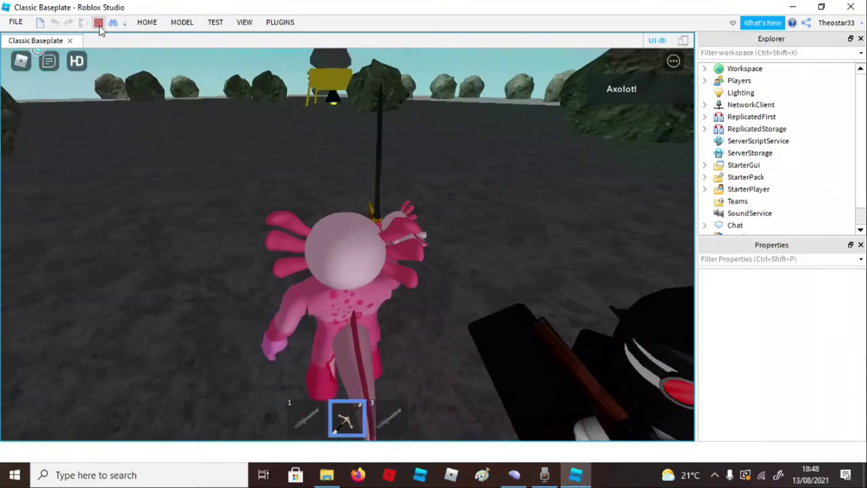
{"action": "key", "text": "shift+F5"}
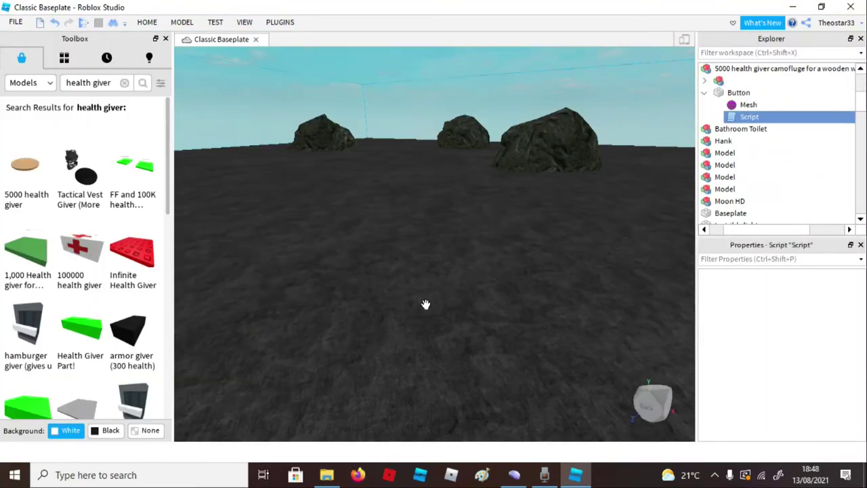
Open the health giver button's script, set Health to 3999 and select the MaxHealth value for editing.
{"action": "double_click", "coordinate": [748, 117]}
{"action": "left_click", "coordinate": [330, 94]}
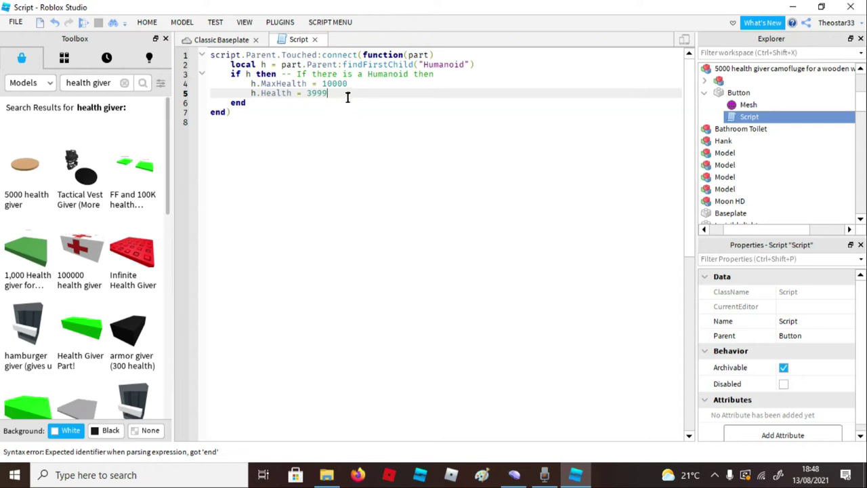
{"action": "left_click", "coordinate": [346, 82]}
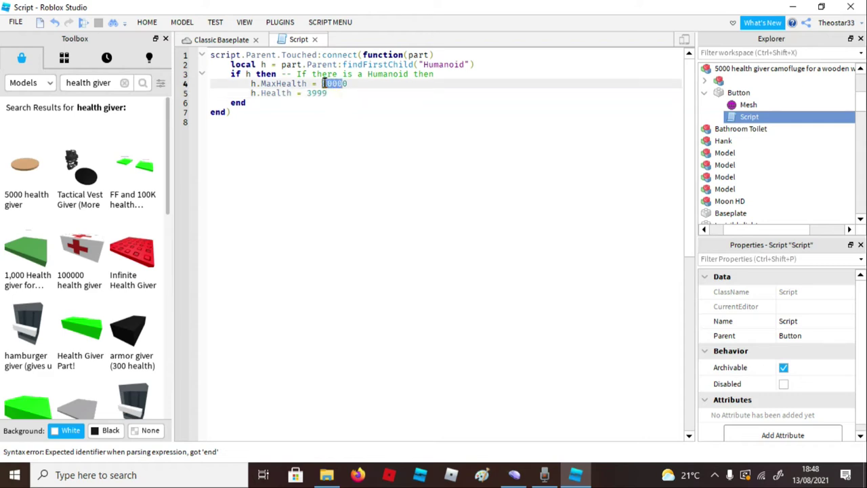